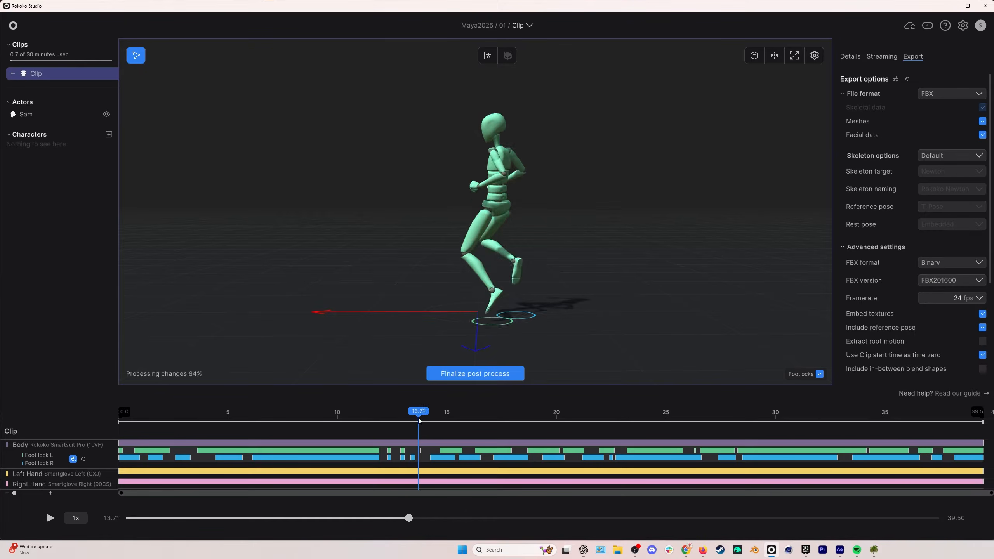
Scrub forward through the clip's timeline to preview the captured motion.
left_click_drag(419, 421, 513, 416)
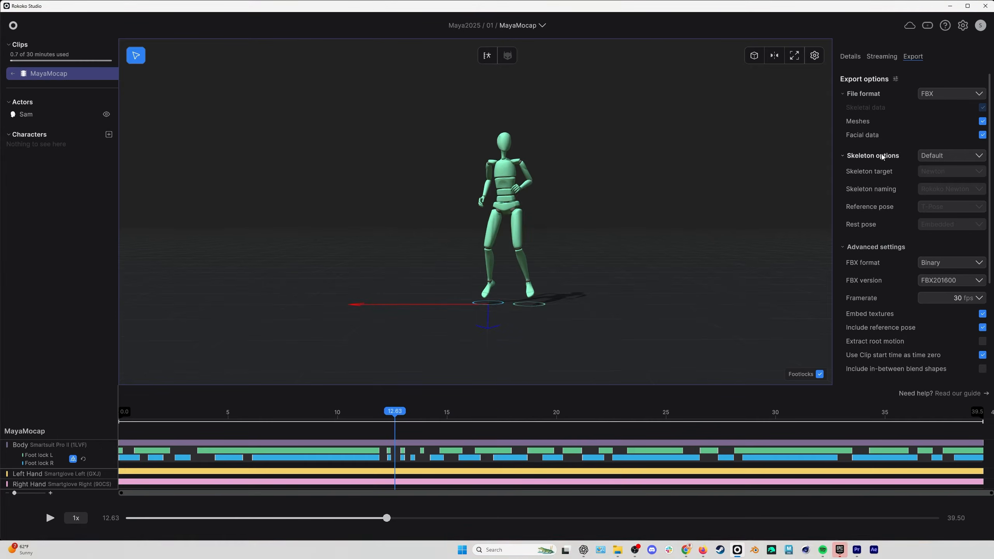
Set the FBX export's skeleton options to HumanIK and exclude meshes from the export.
left_click(980, 158)
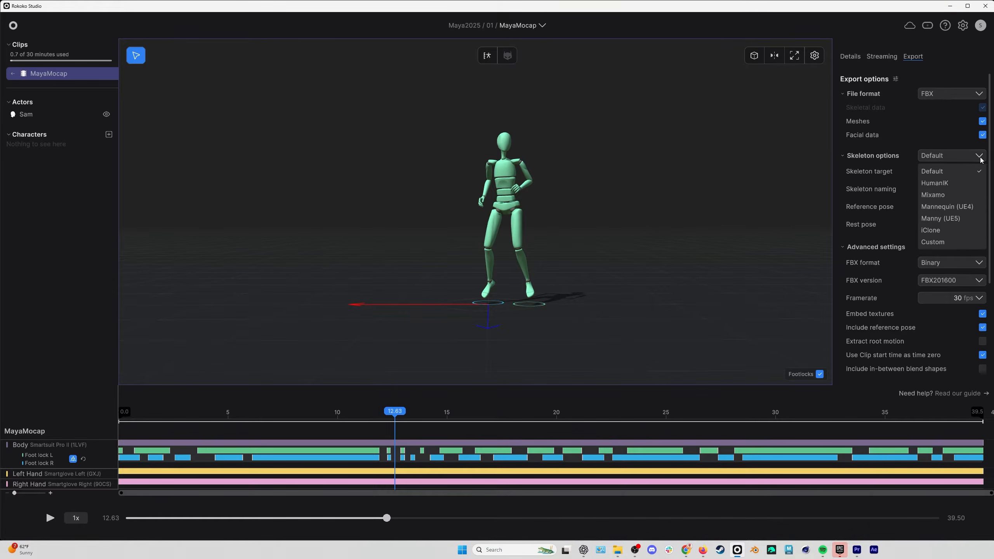
left_click(934, 184)
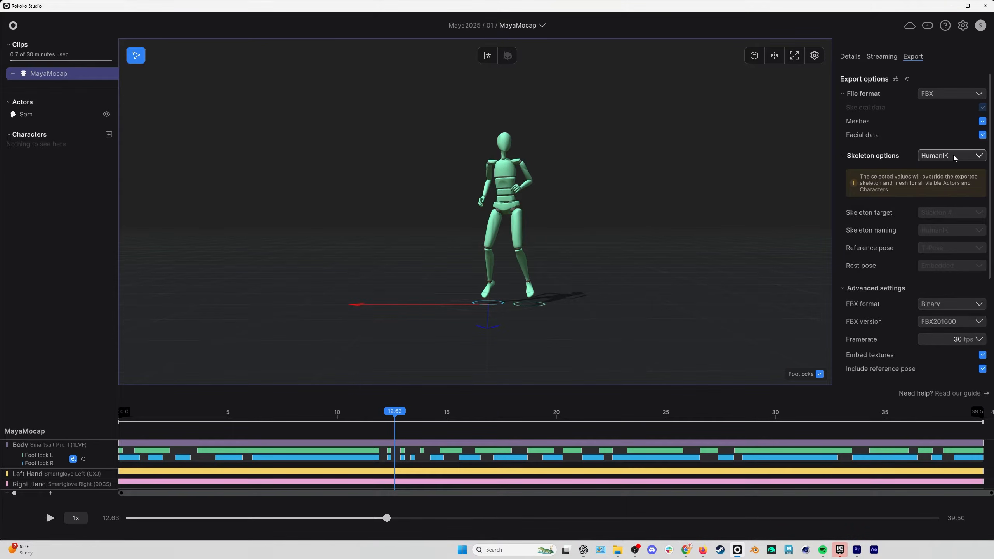
left_click(983, 122)
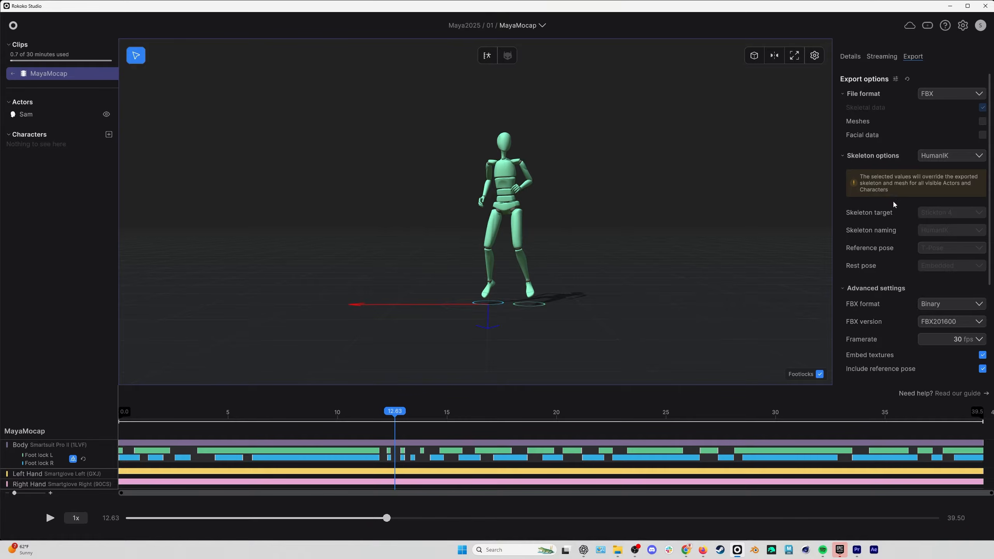
Set the export framerate to 24 fps in the advanced settings.
scroll(894, 204, "down", 5)
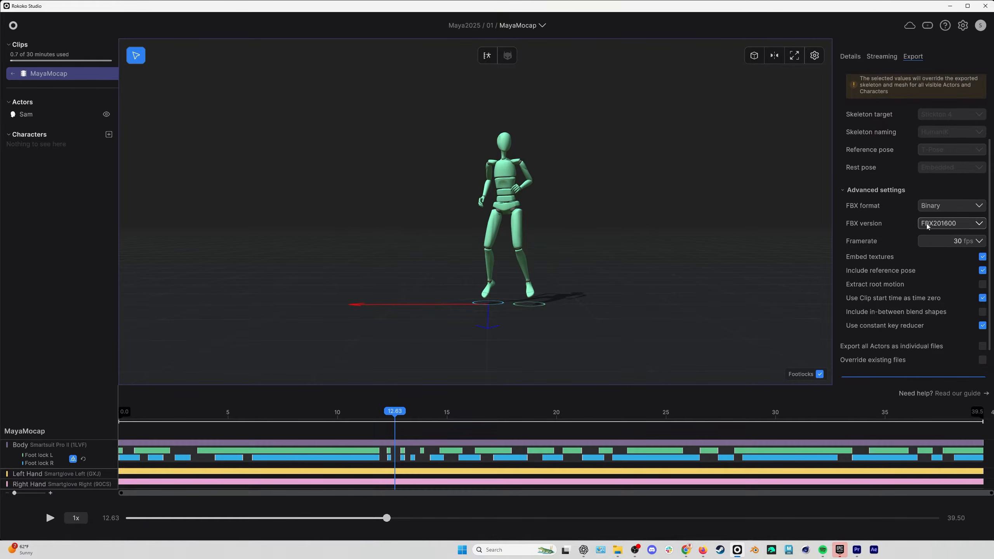
left_click(980, 242)
left_click(940, 268)
Turn off the constant key reducer and export the MayaMocap clip.
scroll(923, 228, "down", 1)
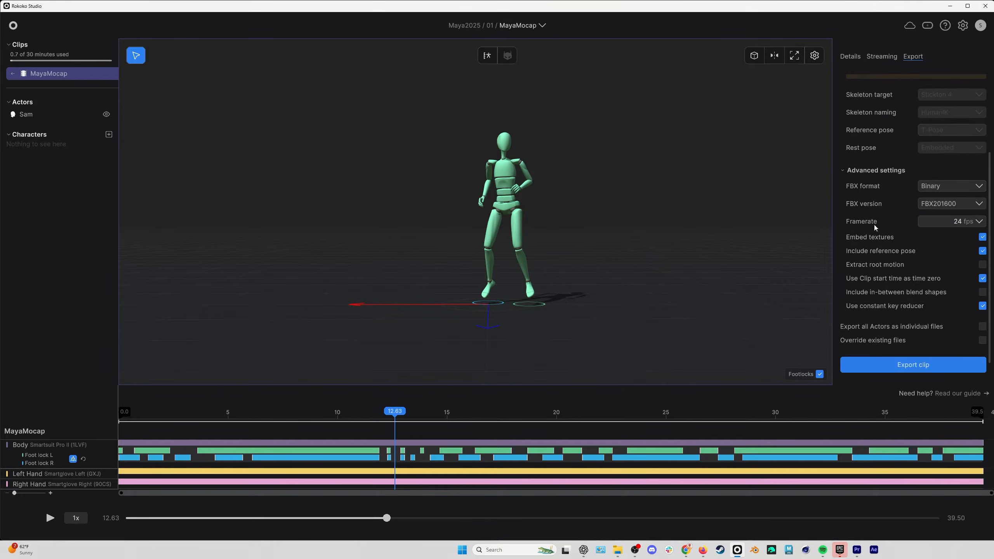
mouse_move(897, 269)
left_click(907, 308)
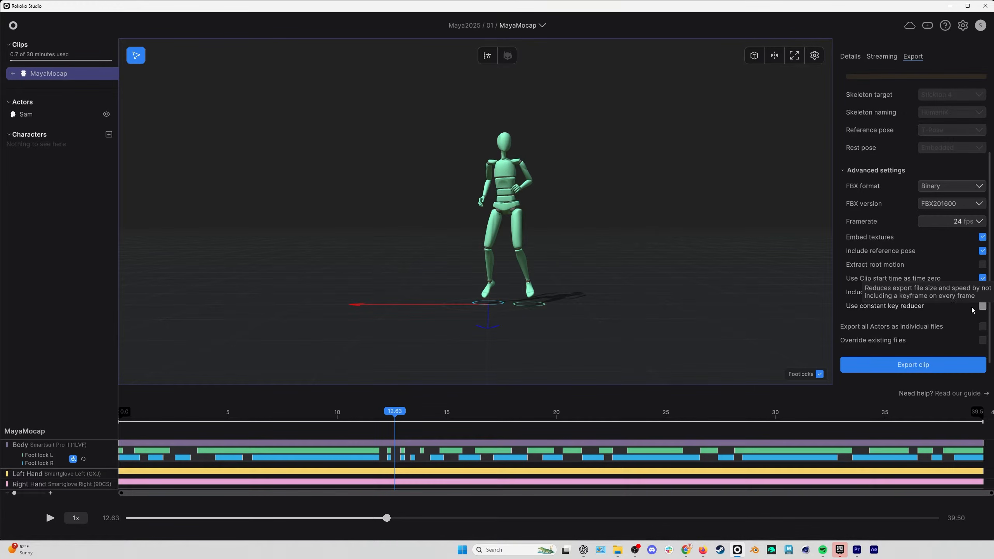
scroll(906, 347, "down", 1)
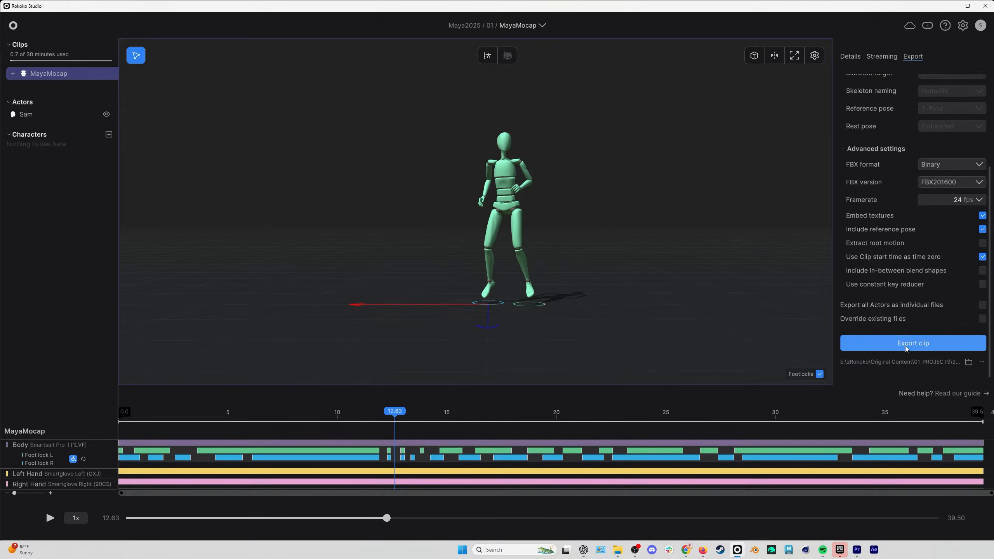
left_click(907, 348)
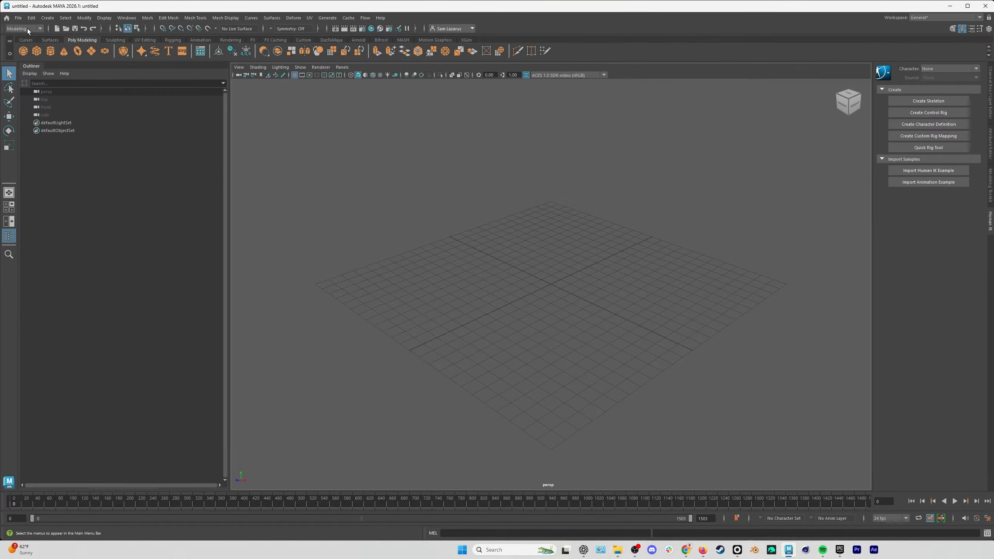
Switch to Maya and import the character file ShotgunGrunt_Char.fbx into the empty scene.
left_click(18, 17)
left_click(61, 106)
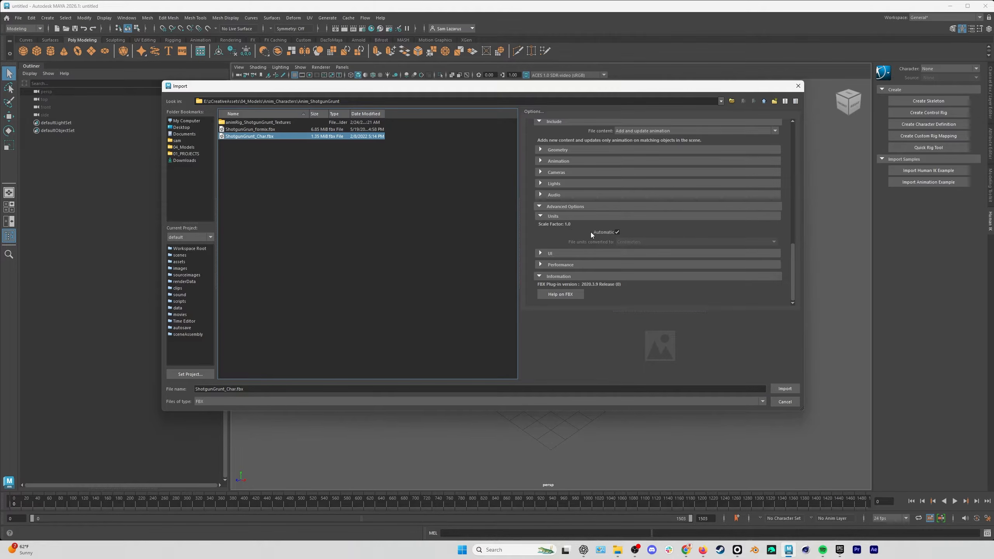
left_click(785, 389)
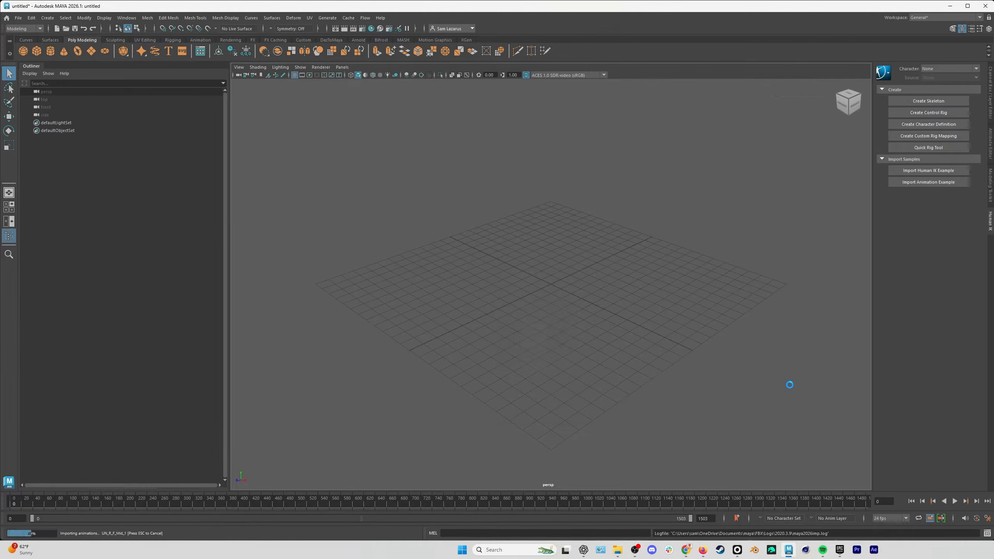
Try importing the motion capture file MayaMocap_hik.fbx with automatic file units.
left_click(18, 18)
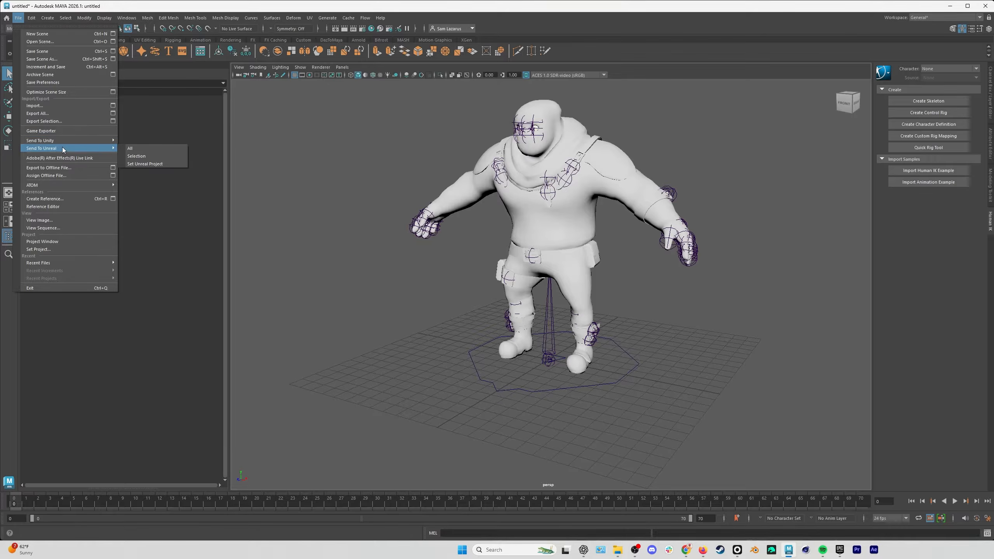
left_click(50, 106)
left_click(254, 122)
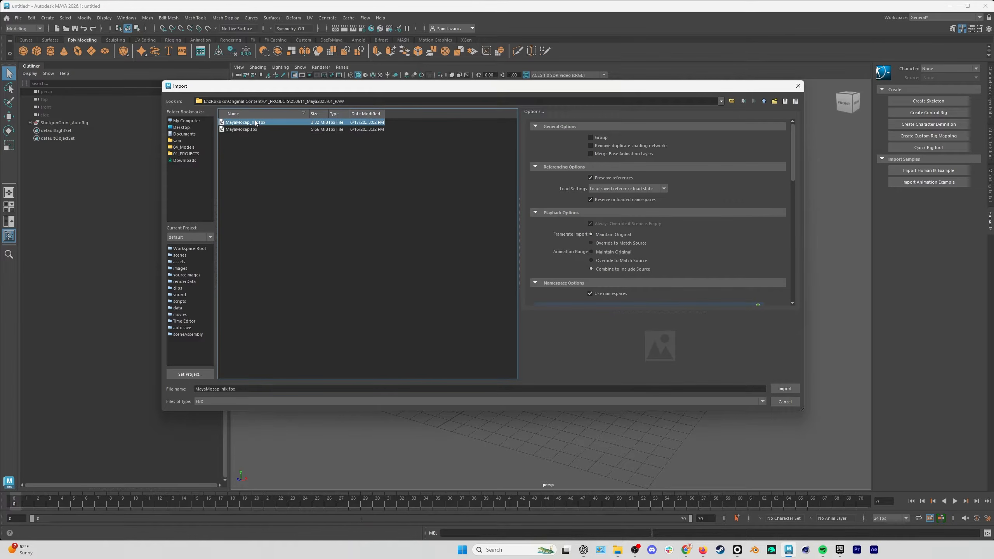
left_click(788, 389)
right_click_drag(658, 282, 481, 314, "alt")
Import MayaMocap_hik.fbx with automatic units turned off and file units converted to Decimeters.
left_click(18, 18)
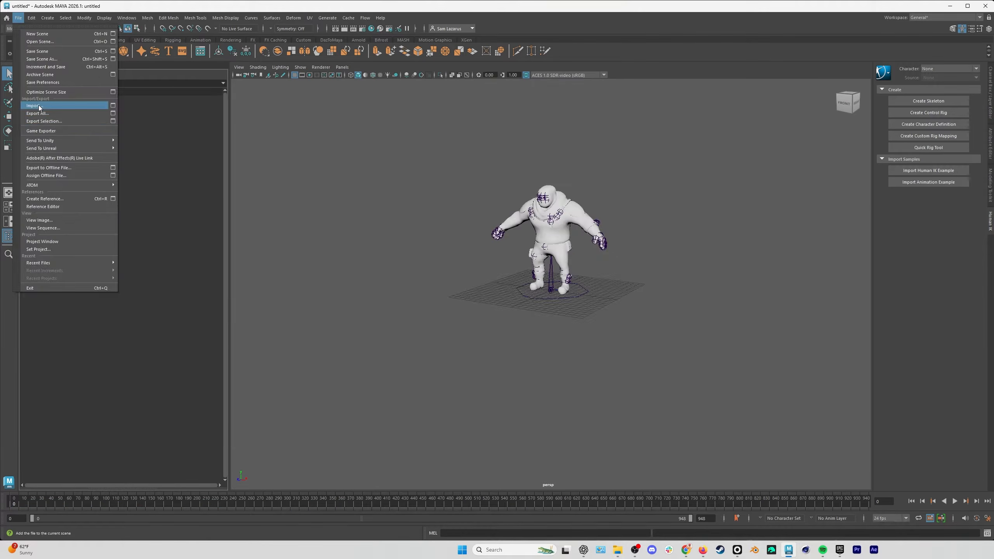
left_click(38, 107)
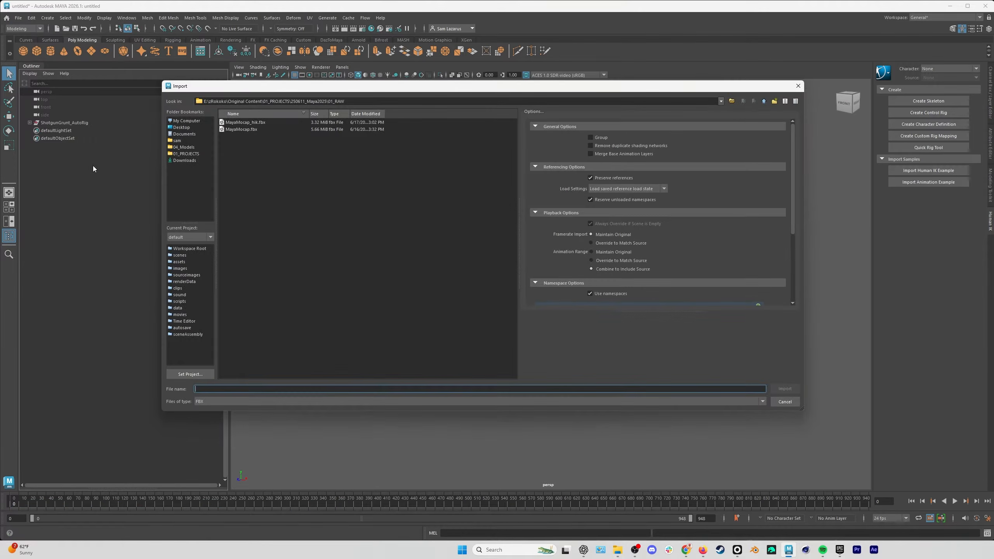
left_click(244, 122)
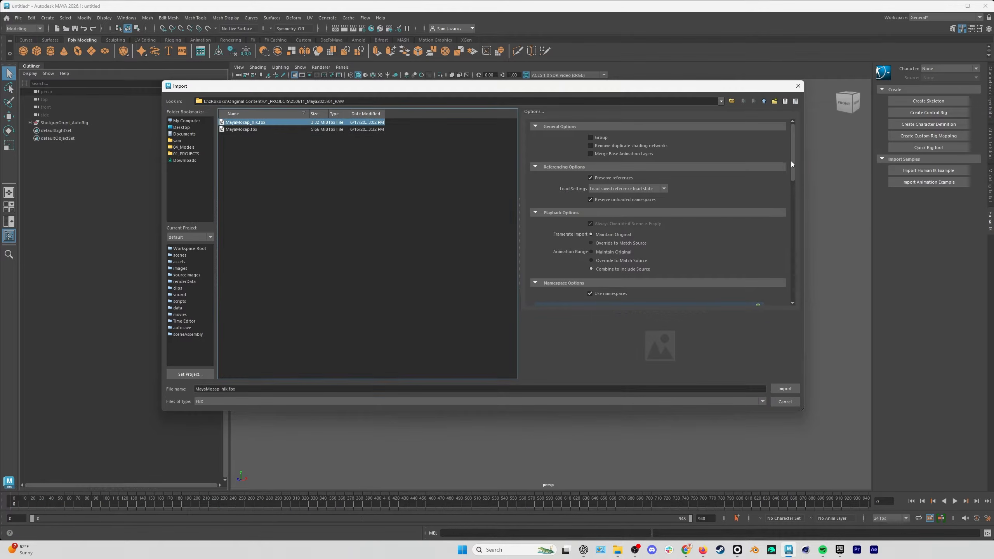
left_click_drag(790, 160, 791, 279)
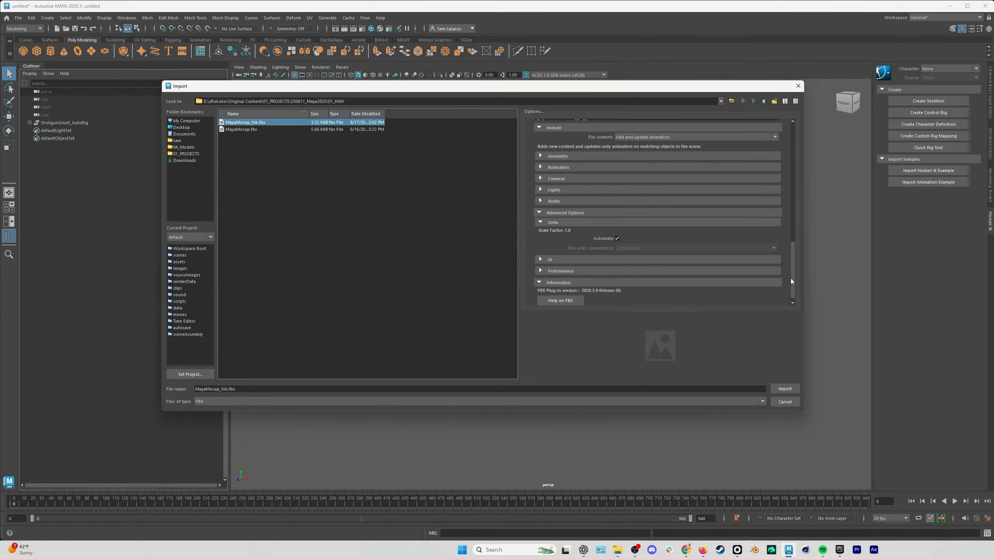
left_click(617, 238)
left_click(640, 247)
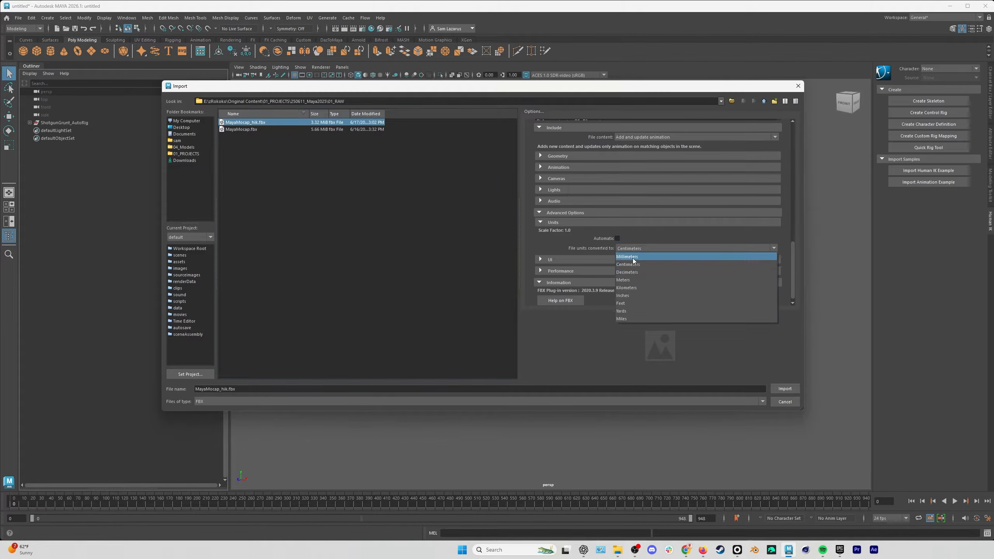
left_click(626, 273)
left_click(781, 389)
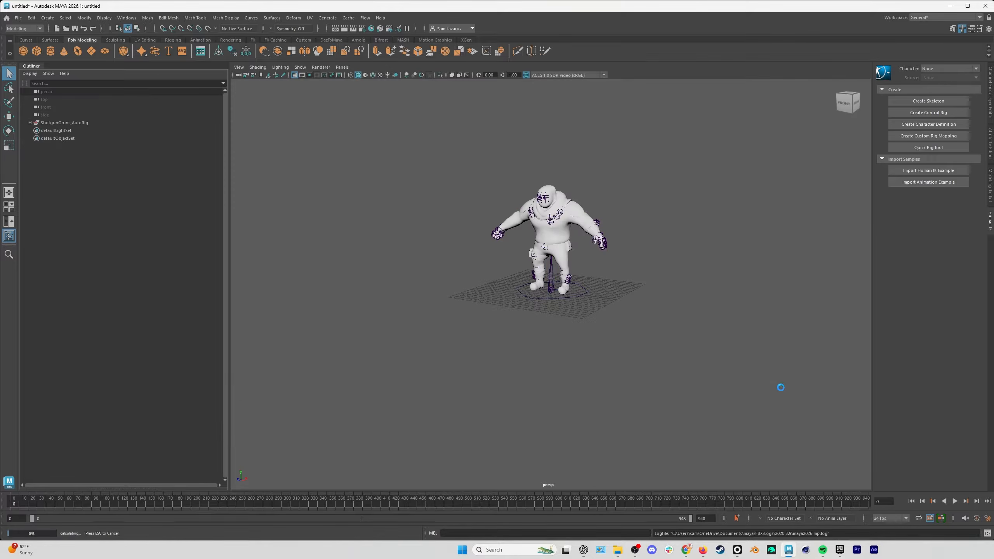
Play the imported mocap animation beside the character, stop it and return to the first frame.
scroll(796, 197, "up", 5)
scroll(796, 197, "up", 2)
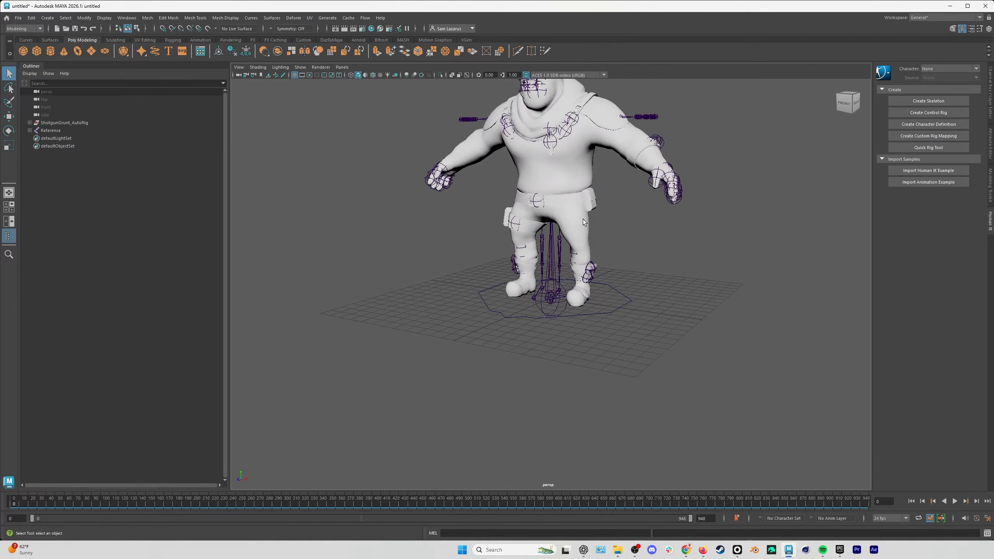
middle_click_drag(587, 189, 563, 289, "alt")
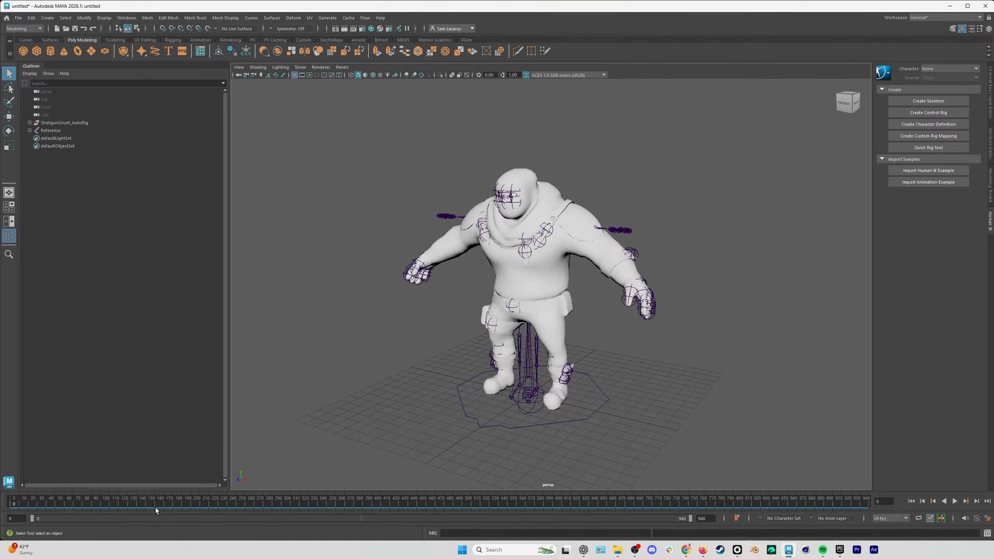
left_click(954, 502)
left_click_drag(536, 314, 547, 309, "alt")
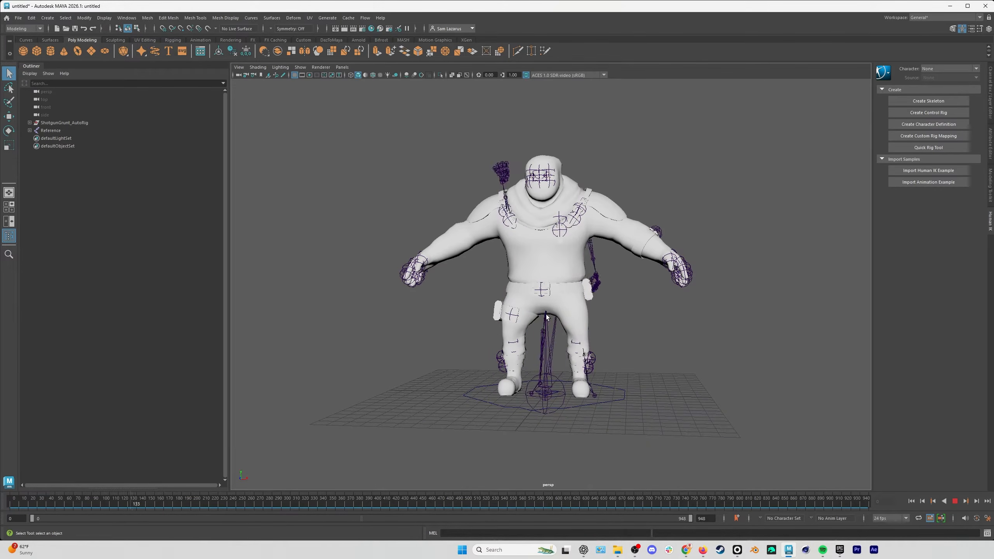
left_click(955, 503)
left_click(911, 501)
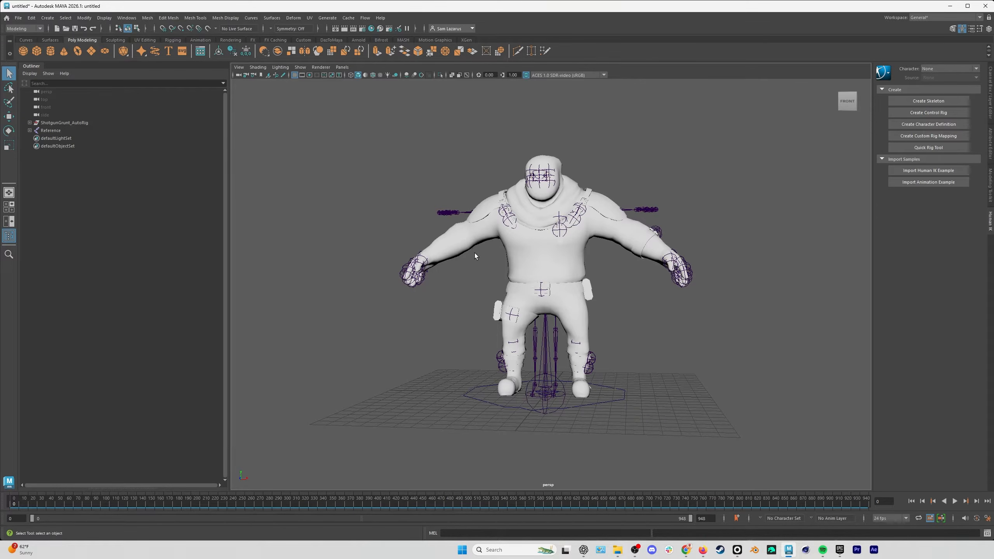
Expand the Reference skeleton and select its entire joint hierarchy, from Reference down to RightUpLegRoll.
left_click(30, 131, "shift")
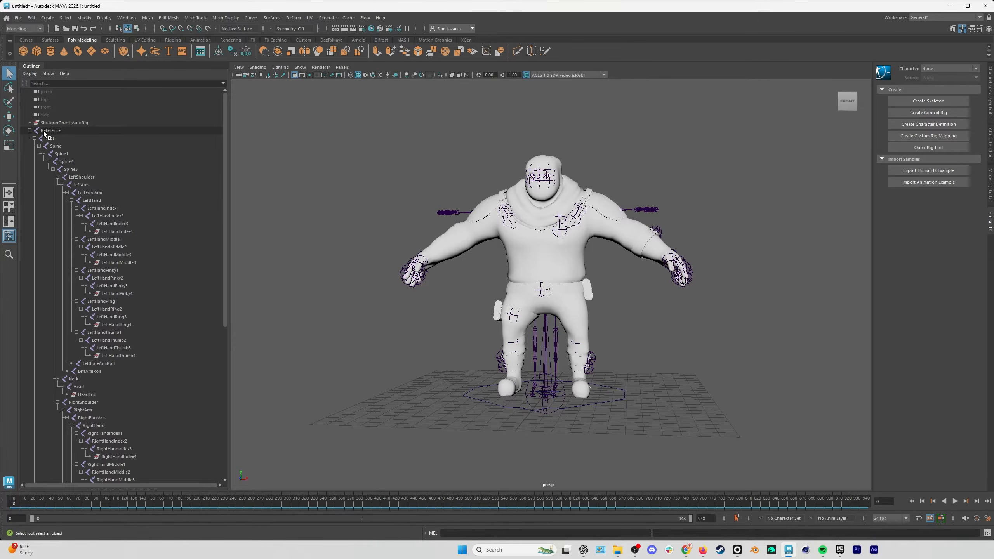
left_click(59, 132)
scroll(99, 250, "down", 10)
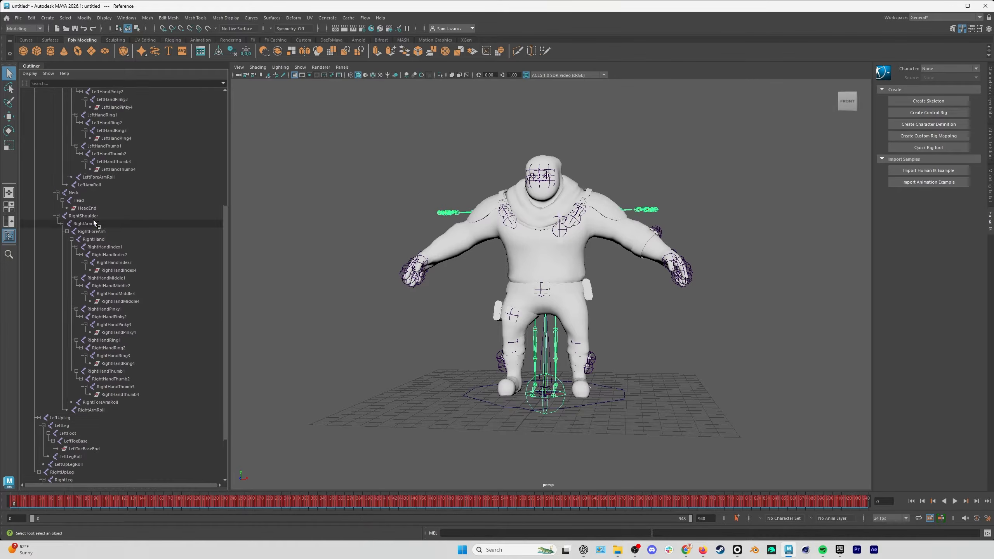
left_click(74, 457, "shift")
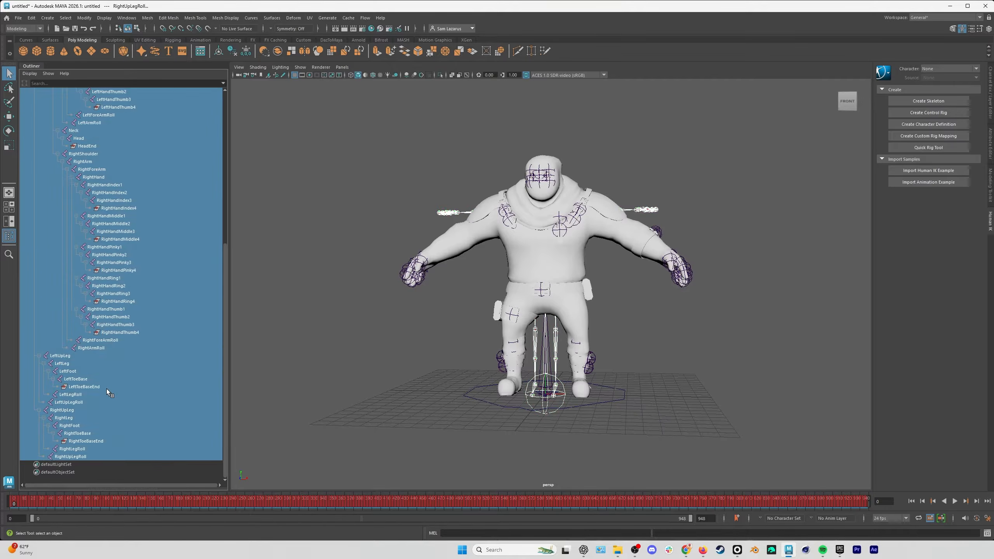
scroll(108, 388, "up", 10)
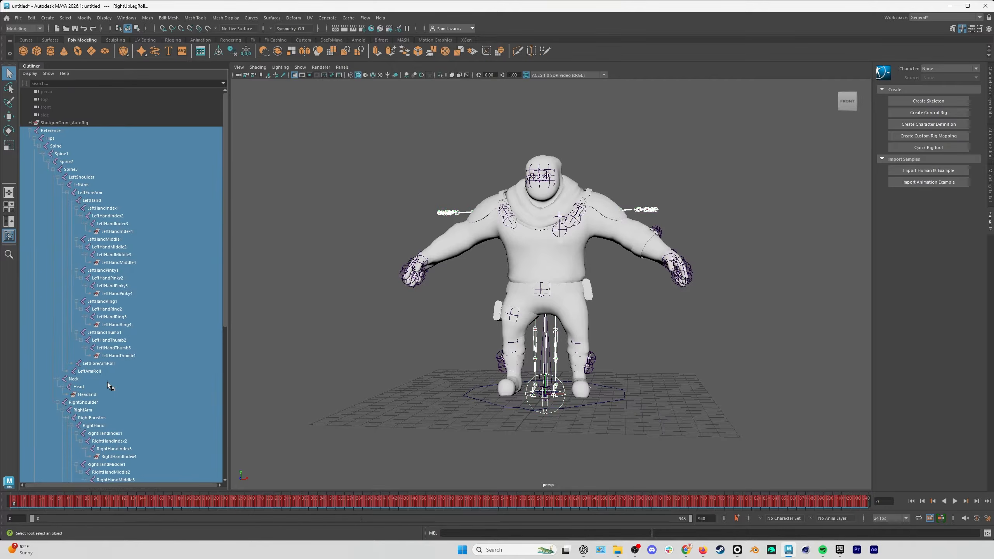
Create a namespace named Mocap in the Namespace Editor and add the selected joints to it.
left_click(126, 18)
mouse_move(151, 56)
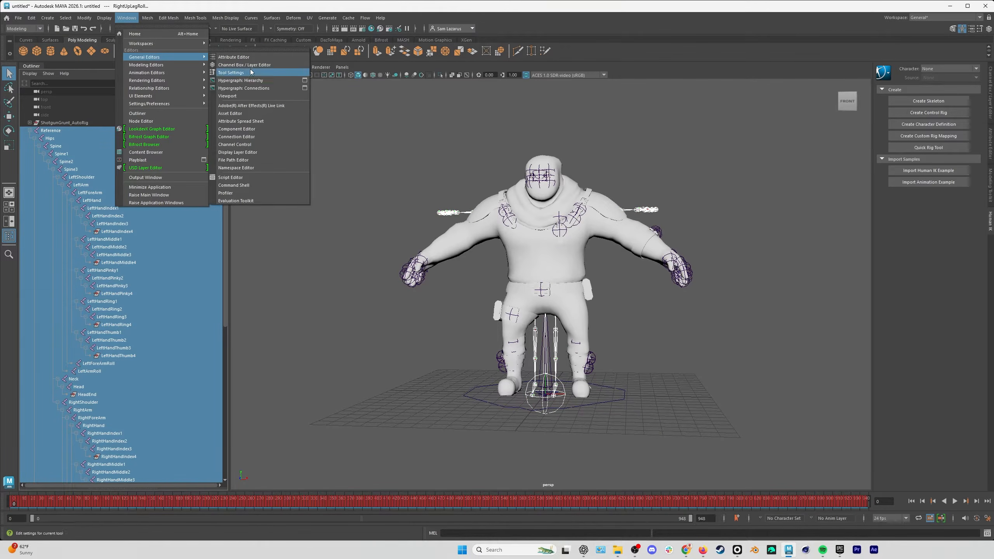
left_click(239, 168)
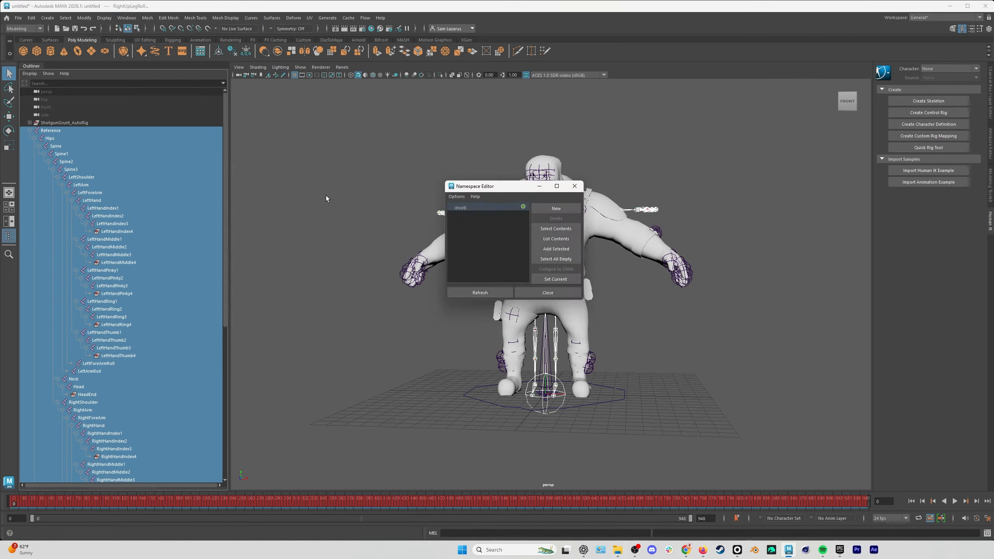
left_click(562, 207)
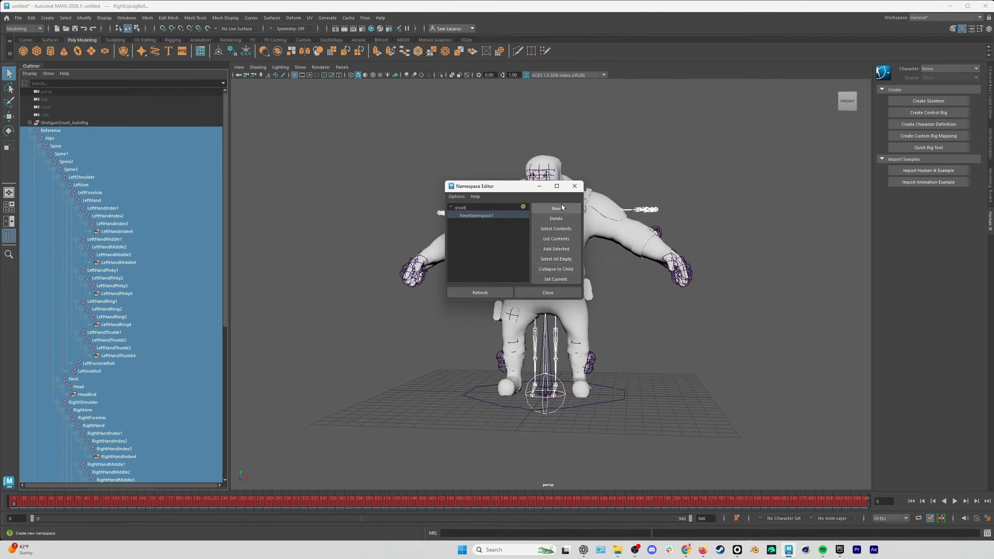
double_click(485, 216)
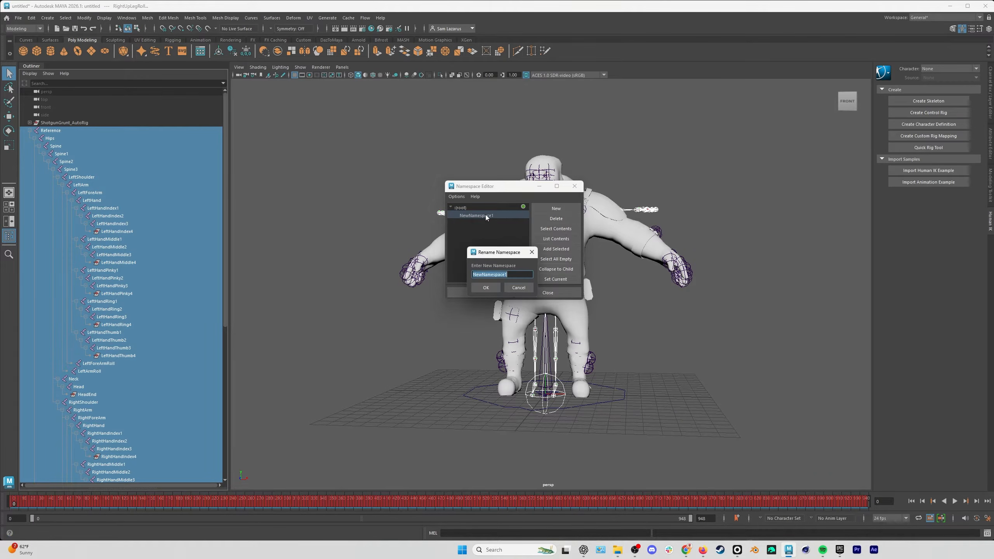
type("Mocap")
left_click(486, 287)
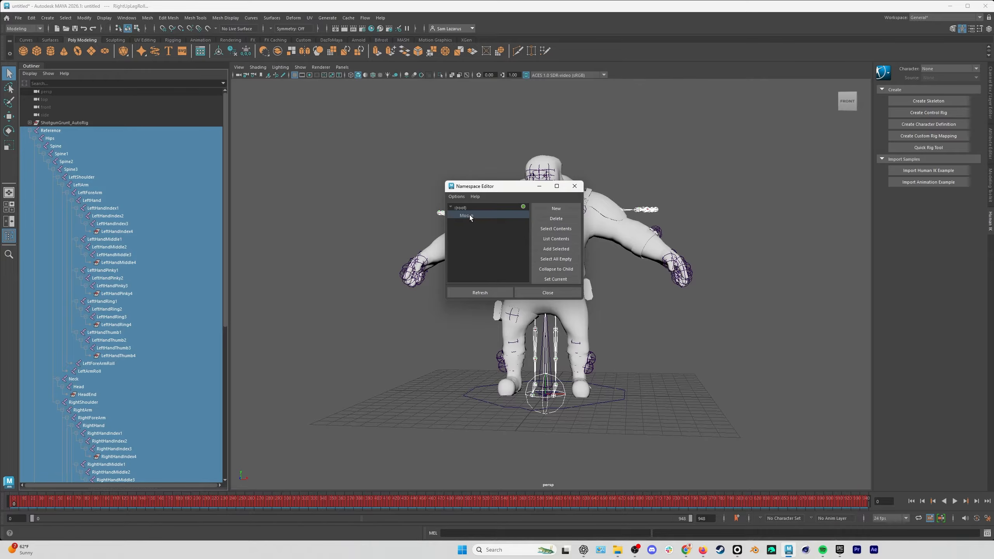
left_click(556, 248)
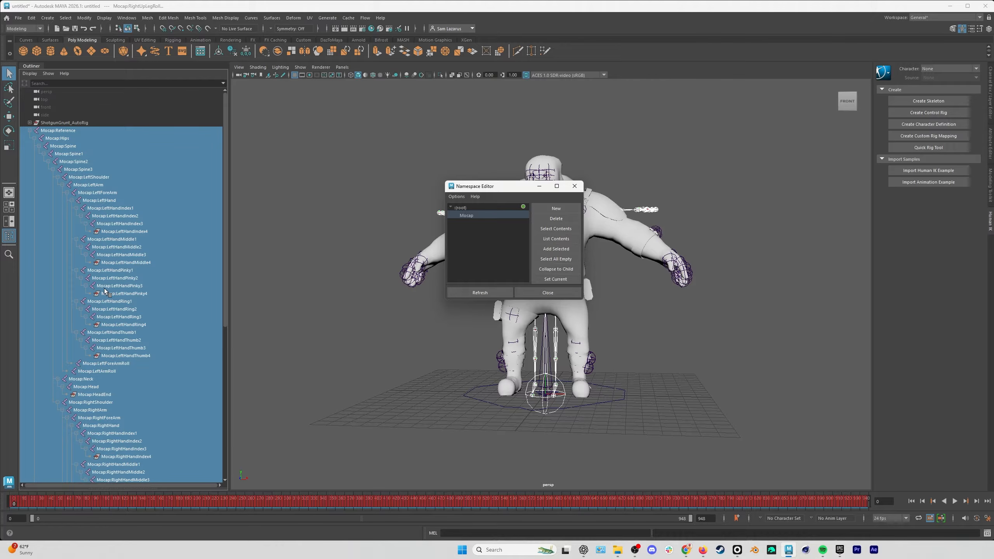
left_click(548, 292)
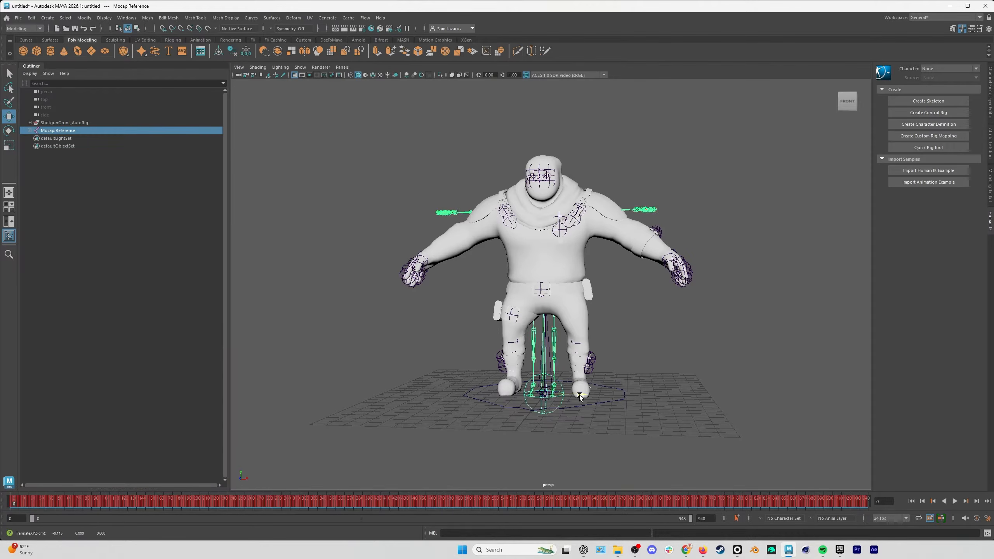
Move the Mocap:Reference skeleton sideways along X, about 18.7 cm clear of the character.
left_click_drag(580, 393, 367, 379)
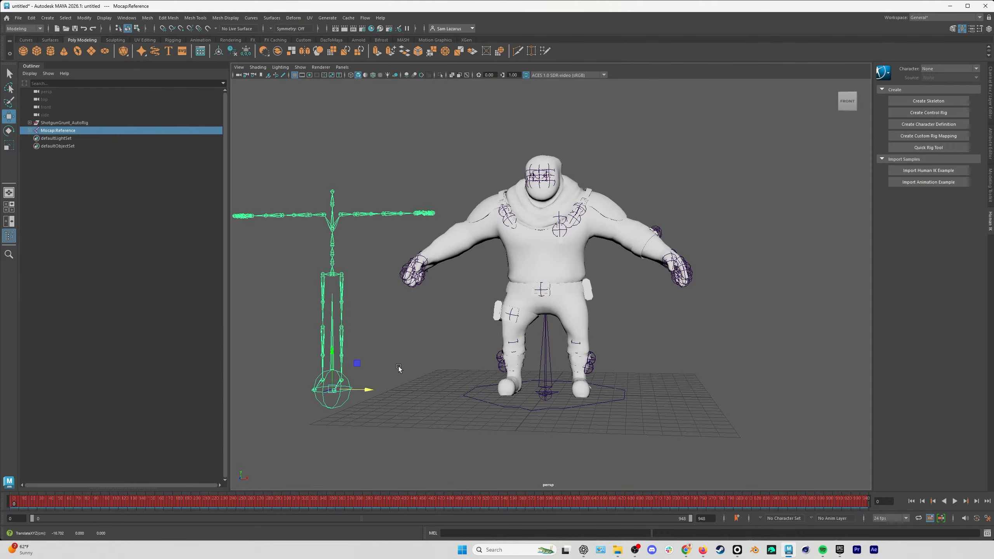
middle_click_drag(445, 346, 545, 350, "alt")
left_click_drag(546, 351, 556, 355, "alt")
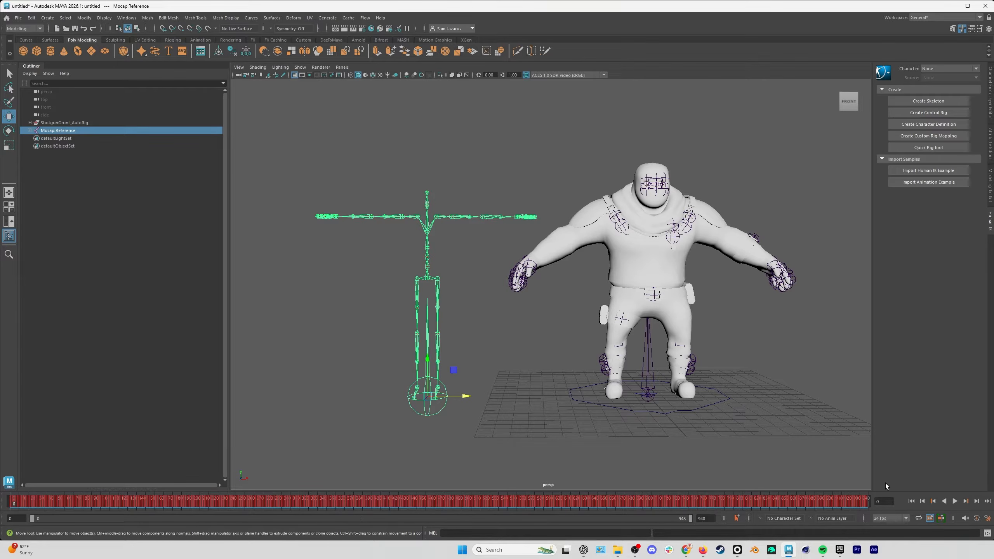
Hide the Mocap:Reference skeleton and frame the character in the viewport.
key("ctrl+h")
key("a")
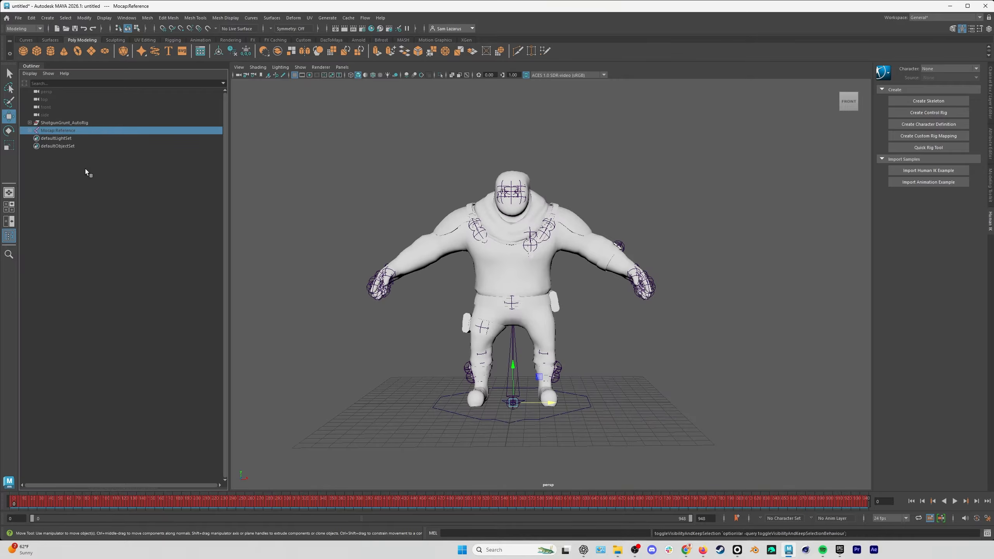
Expand the ShotgunGrunt_AutoRig skeleton and rotate the UN_j_L__Arm_00 joint to raise the left arm to a horizontal T-pose.
left_click(29, 122, "shift")
scroll(102, 203, "down", 3)
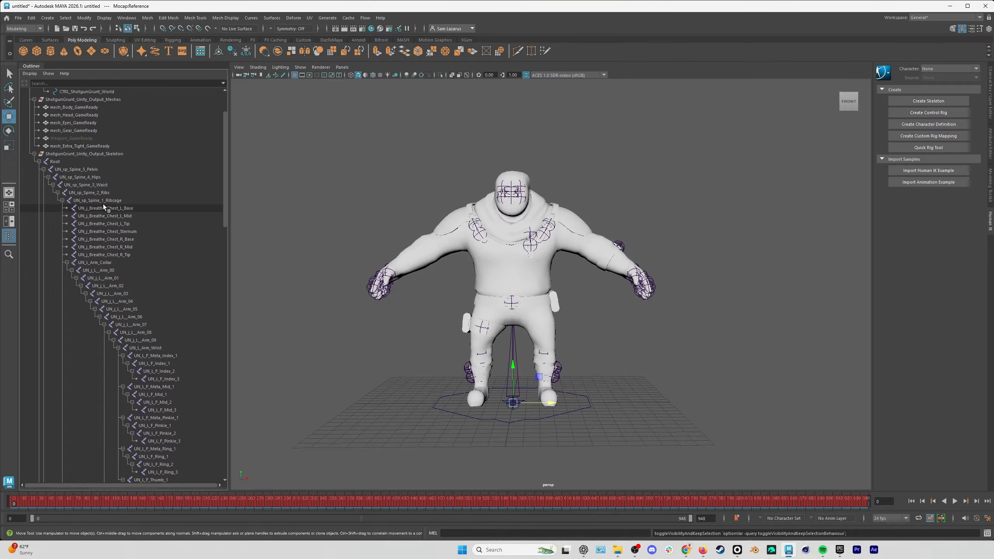
scroll(104, 205, "down", 3)
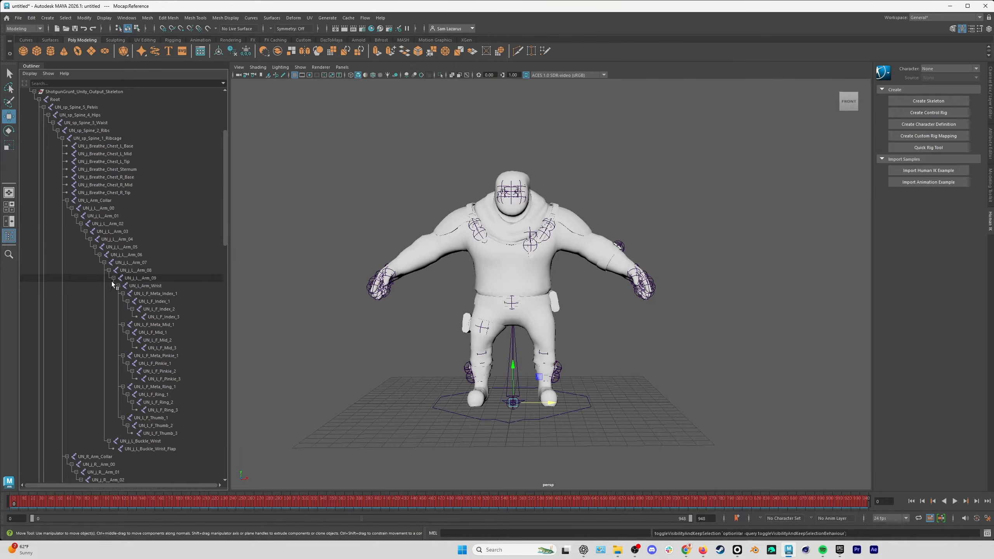
left_click(107, 209)
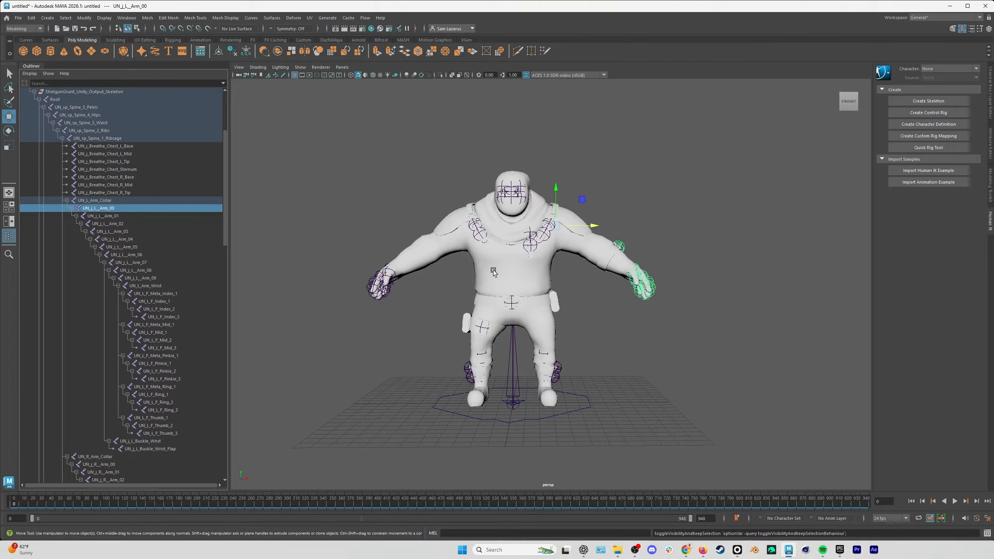
key("e")
left_click_drag(597, 231, 640, 231)
Rotate the UN_L_Arm_Wrist joint so the left hand lines up straight with the raised arm.
left_click(636, 219)
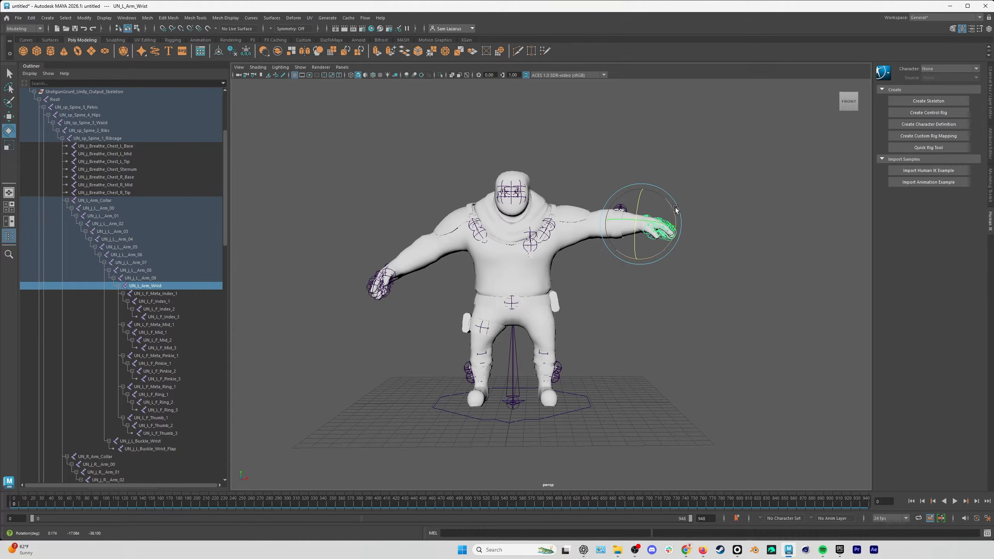
left_click(992, 84)
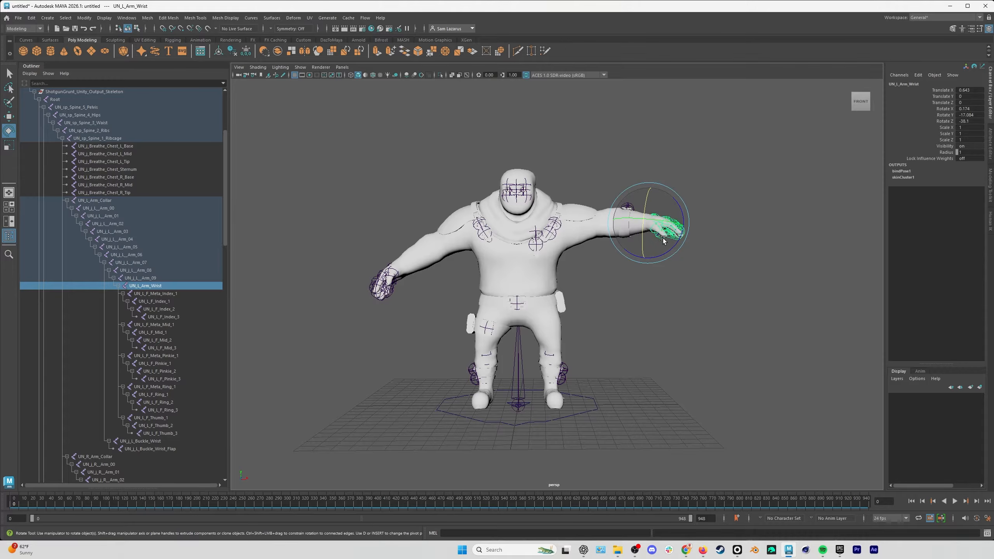
left_click_drag(677, 225, 635, 231, "alt")
right_click_drag(657, 225, 842, 178, "alt")
middle_click_drag(717, 188, 604, 209, "alt")
right_click_drag(604, 220, 685, 211, "alt")
Straighten the left hand's fingers by rotating the first index, middle, pinkie and ring joints.
left_click(155, 301)
left_click(161, 333)
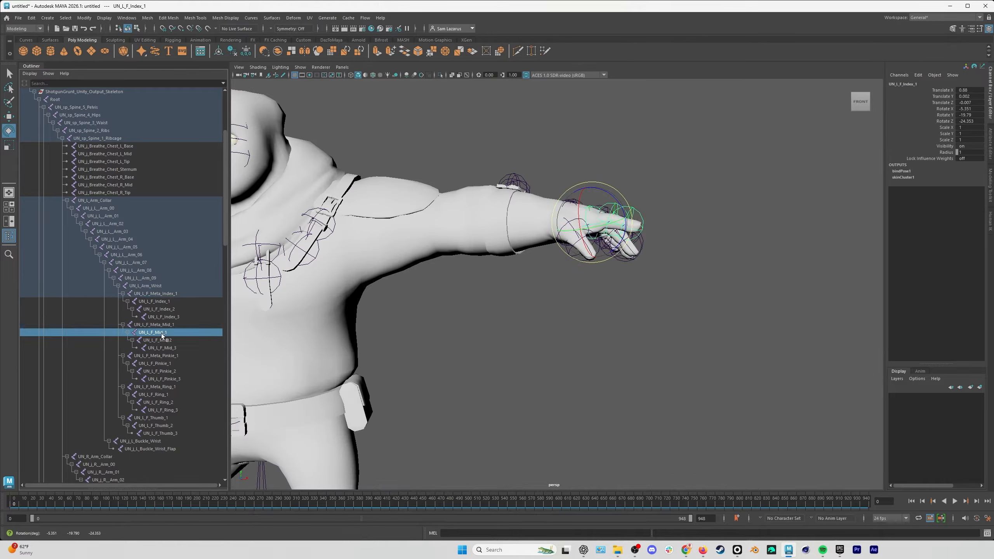
left_click(156, 364)
left_click_drag(633, 212, 638, 208)
left_click(155, 394)
Rotate the right upper arm, wrist and first index, middle, pinkie and ring joints into a matching T-pose.
scroll(602, 239, "down", 8)
scroll(168, 274, "down", 11)
left_click(157, 216)
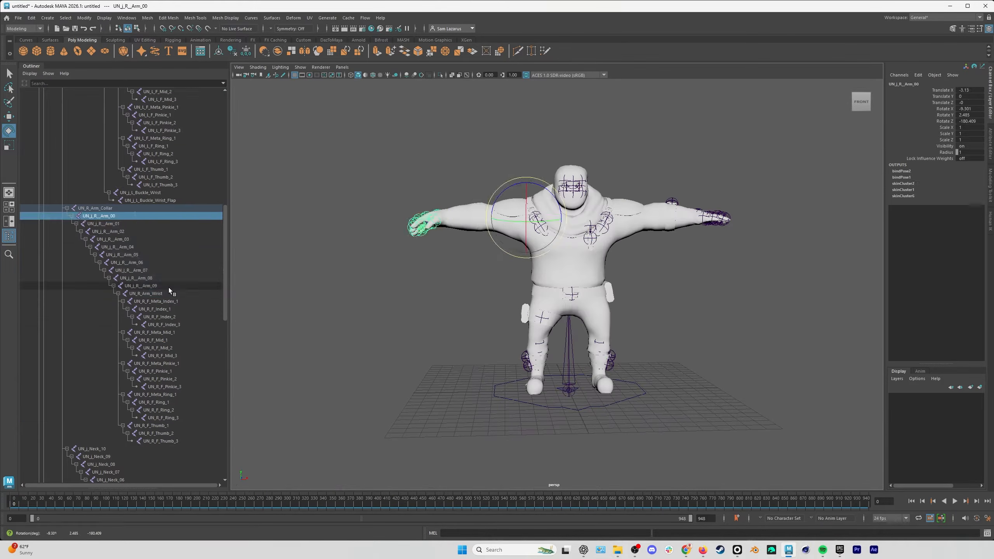
left_click(170, 293)
left_click(170, 309)
left_click(168, 340)
left_click(168, 371)
left_click_drag(468, 184, 465, 199)
left_click(168, 402)
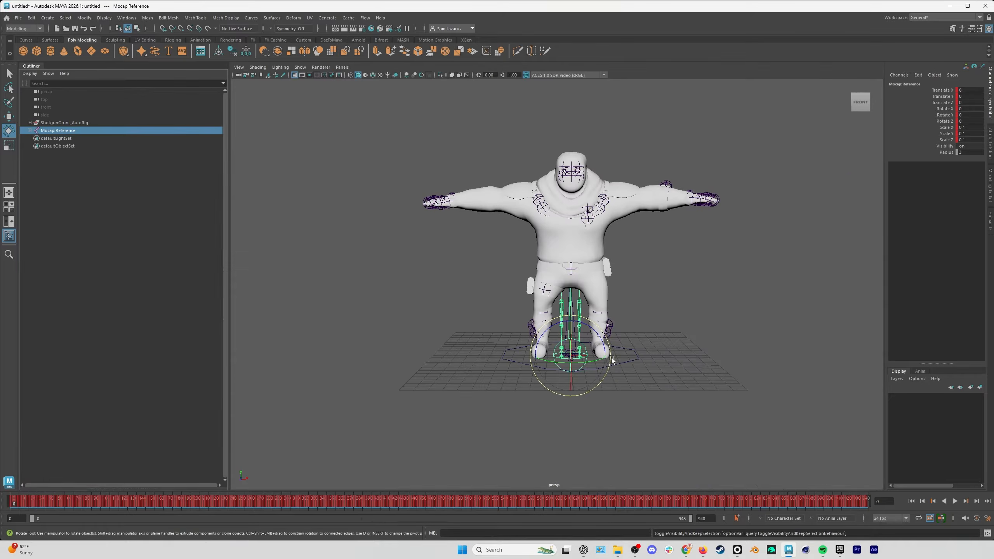
Show the Mocap:Reference skeleton about 20 units beside the character and compare their arm and hand T-poses.
key("w")
left_click_drag(611, 357, 380, 350)
middle_click_drag(518, 287, 579, 307, "alt")
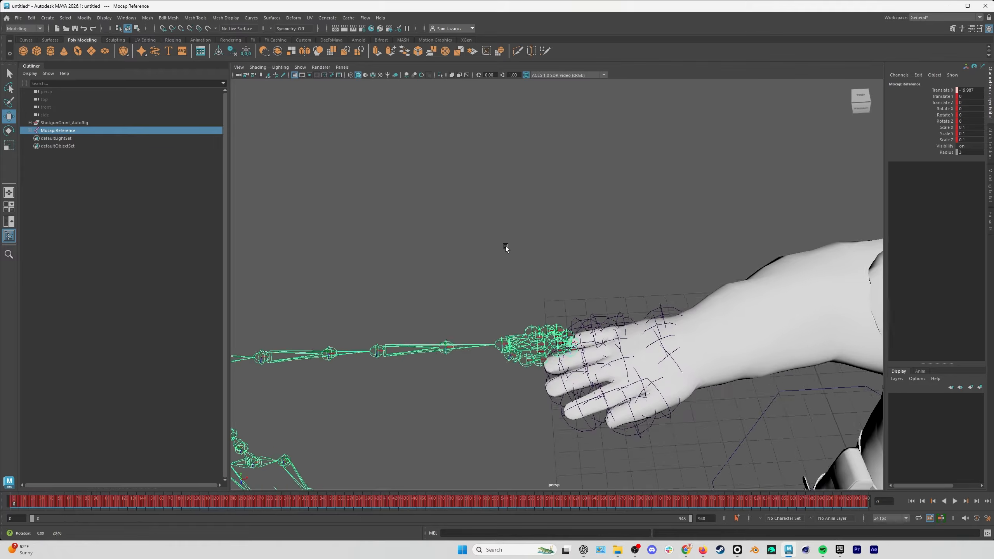
left_click_drag(506, 245, 537, 244, "alt")
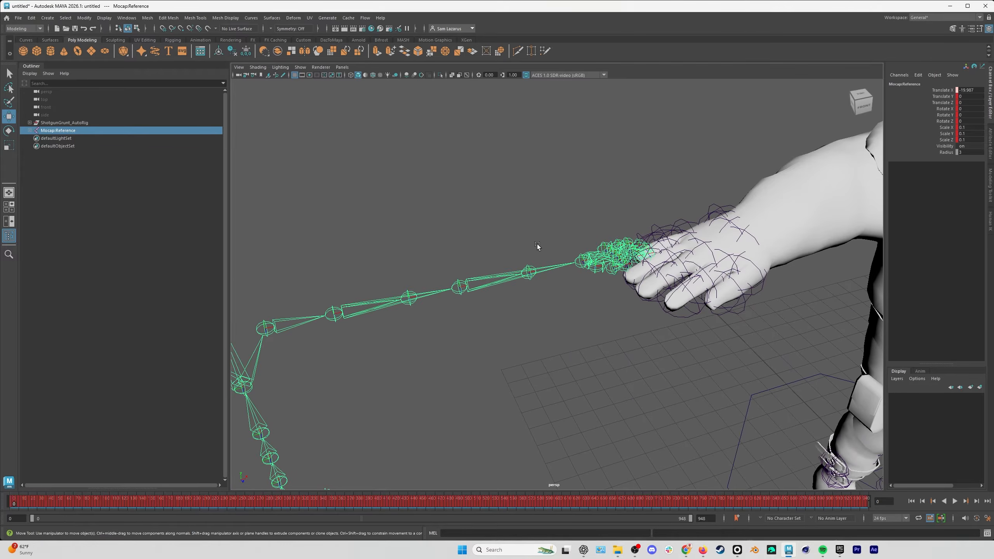
left_click_drag(632, 279, 573, 312, "alt")
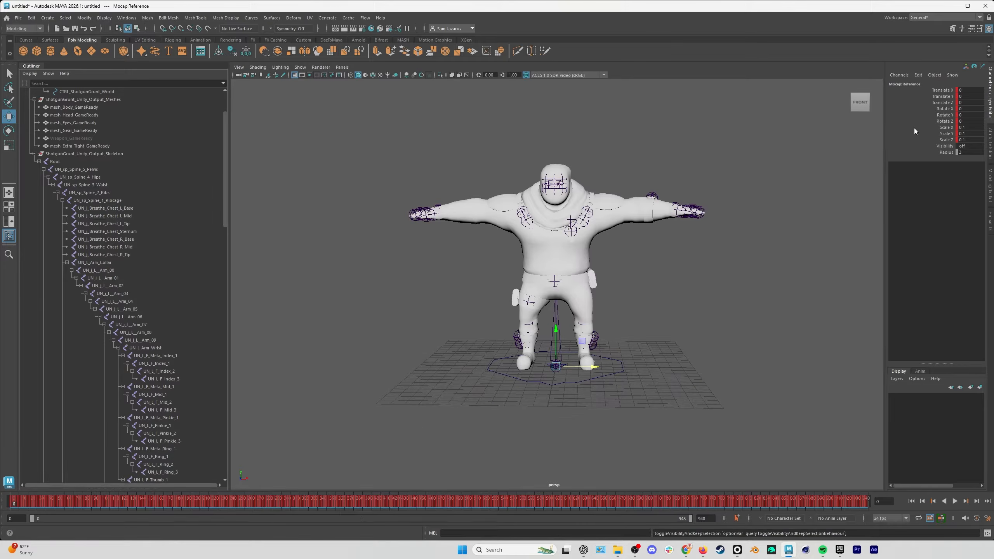
Create a new HumanIK character definition for the ShotgunGrunt character.
left_click(962, 29)
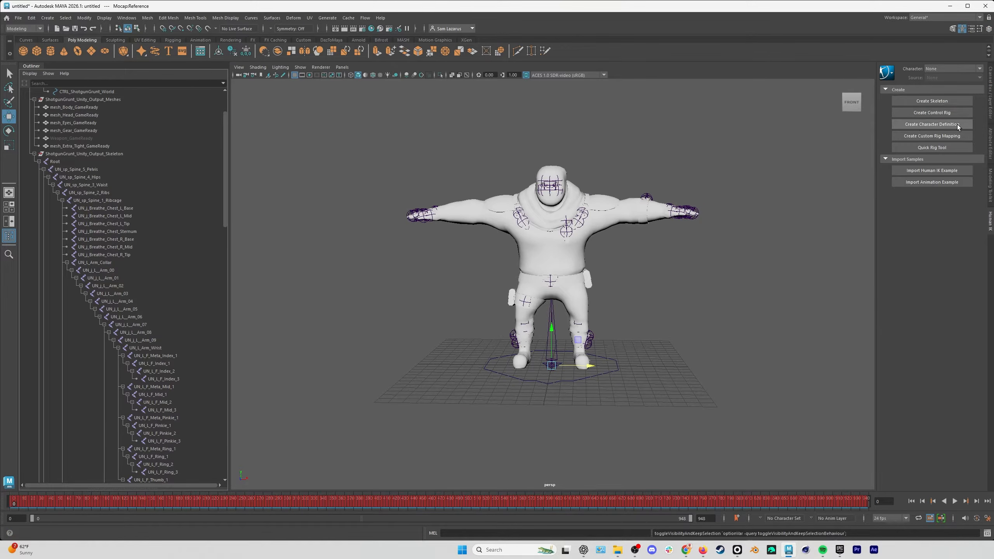
left_click(934, 125)
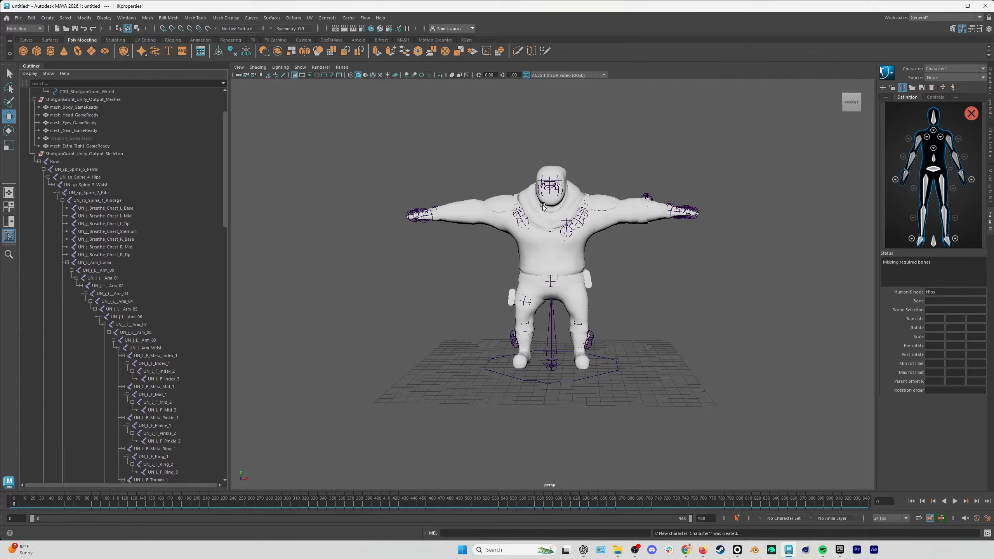
left_click_drag(557, 235, 562, 234, "alt")
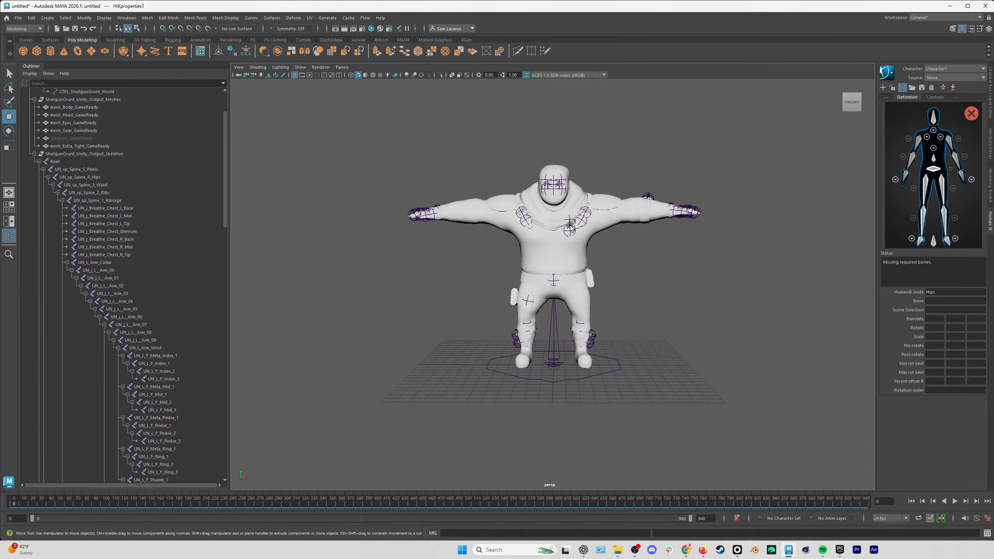
Assign the UN_sp_Spine_5_Pelvis joint to the HumanIK Hips node and UN_sp_Spine_4_Hips to the Spine node.
left_click(79, 169)
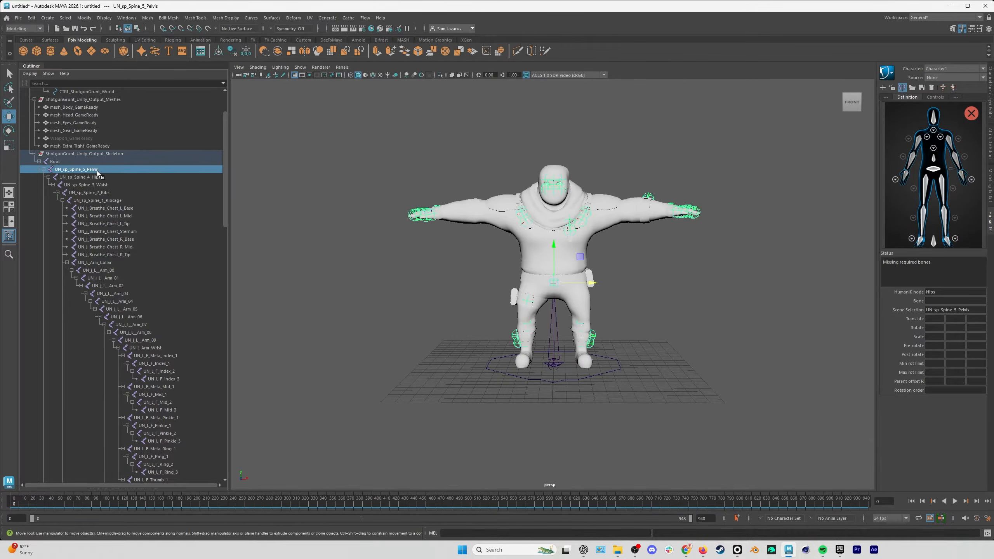
left_click(65, 162)
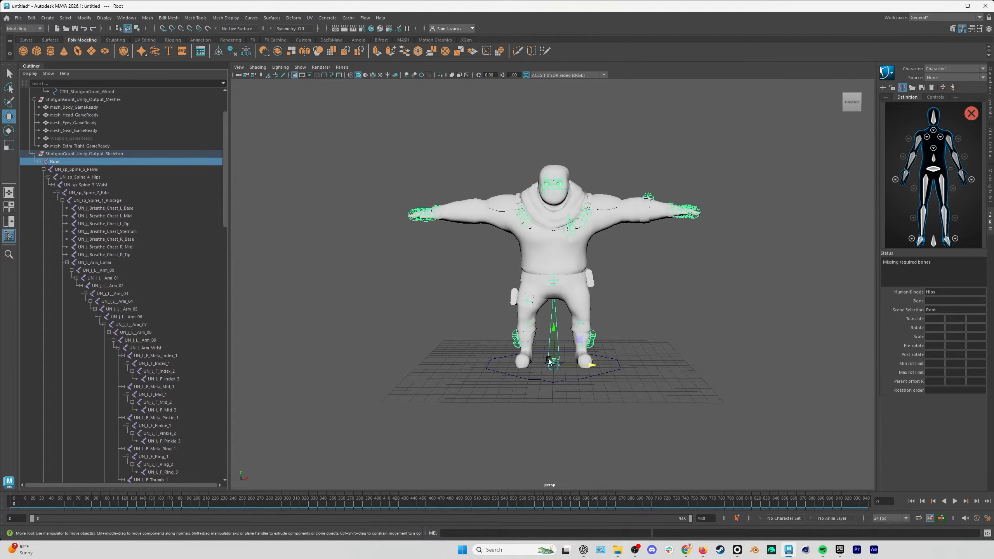
left_click(94, 170)
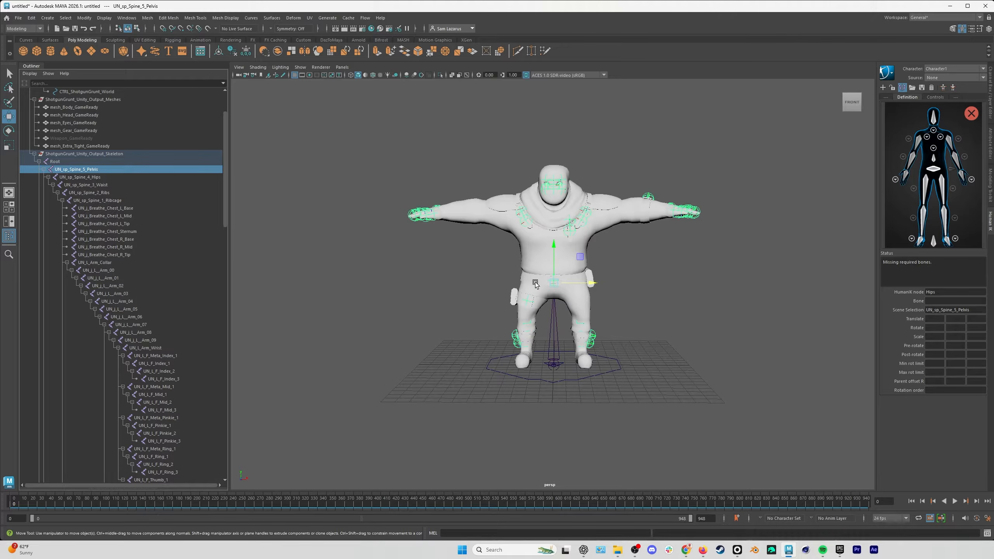
right_click(944, 172)
left_click(959, 173)
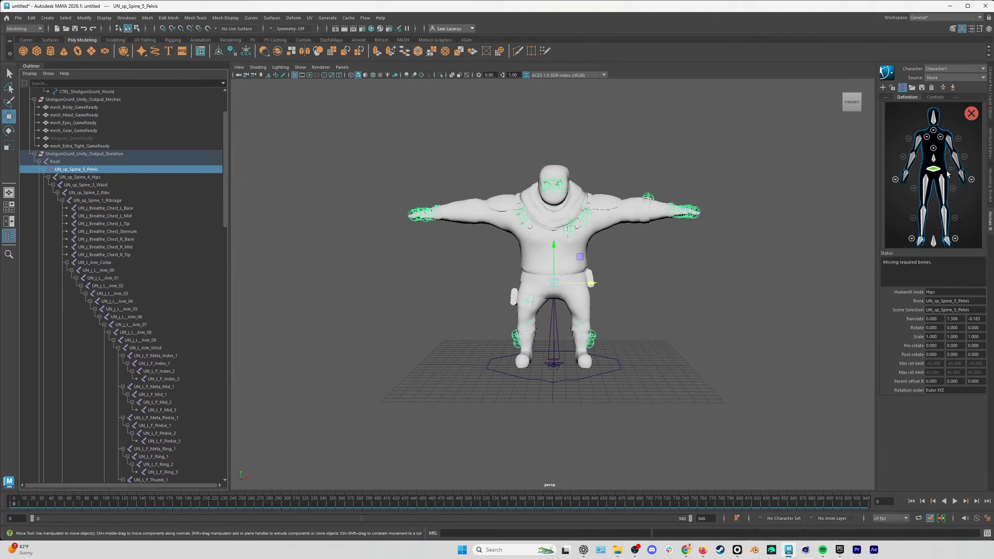
left_click(80, 177)
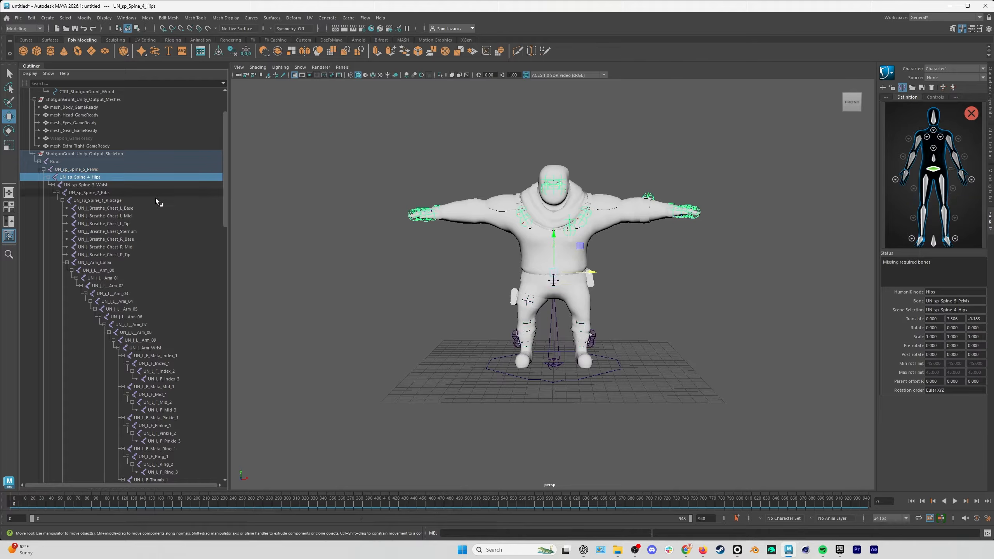
right_click(934, 158)
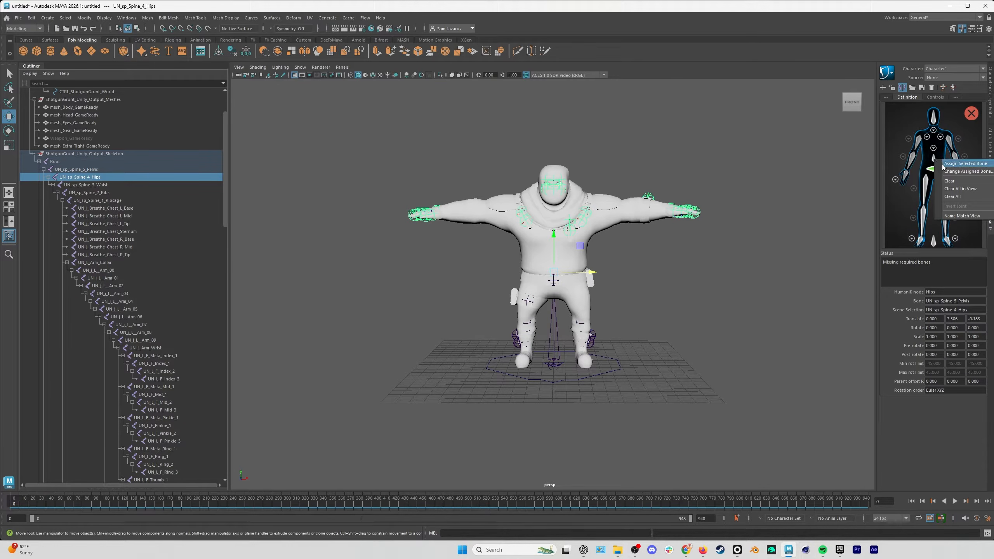
left_click(938, 162)
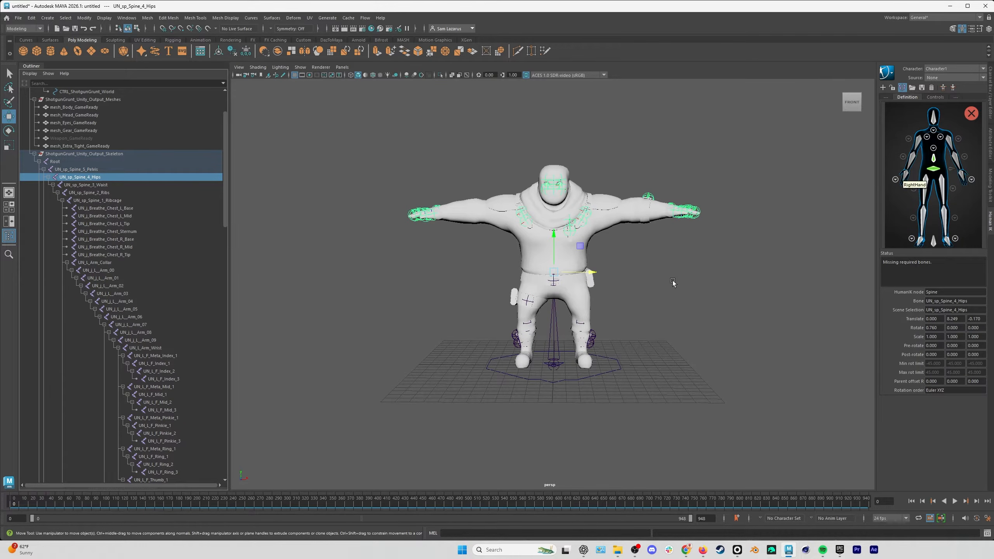
Assign the UN_sp_Spine_3_Waist, UN_sp_Spine_2_Ribs and UN_sp_Spine_1_Ribcage joints to consecutive HumanIK spine nodes, starting at Spine1.
left_click(98, 187)
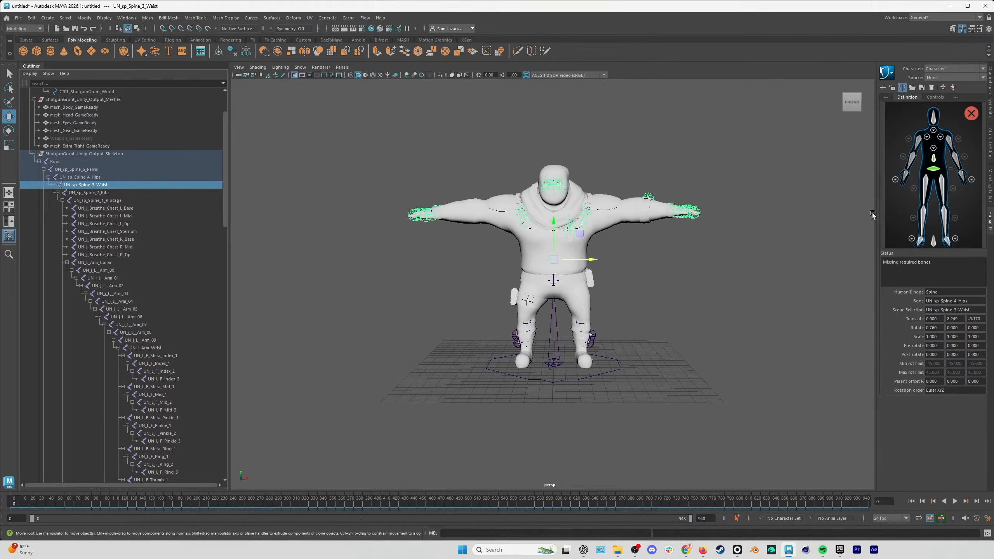
left_click(935, 149)
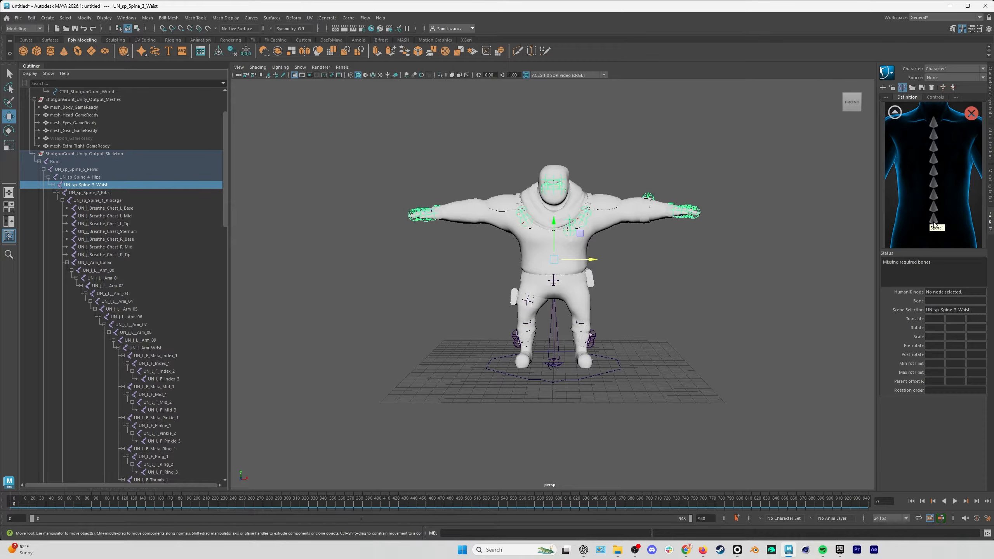
right_click(935, 222)
left_click(948, 226)
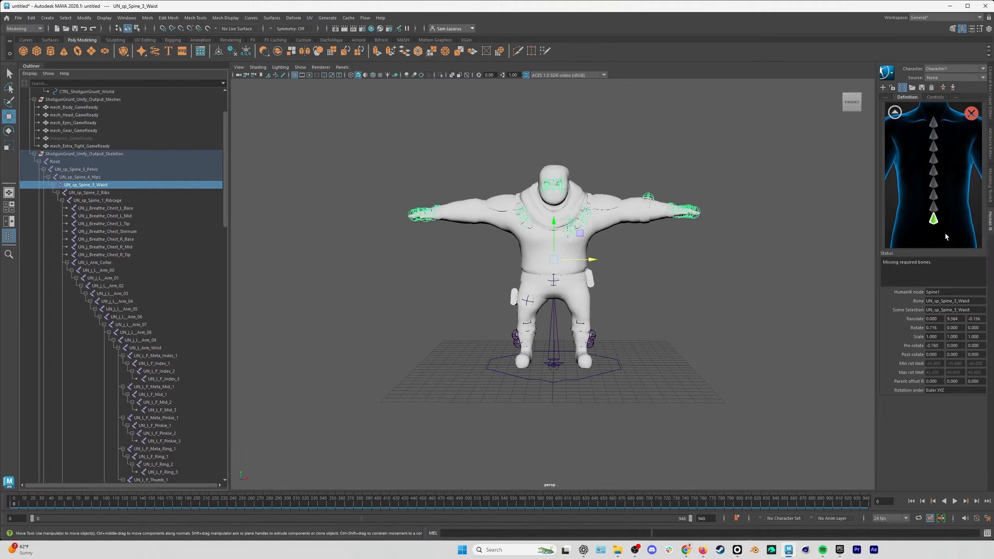
key("Down")
right_click(943, 212)
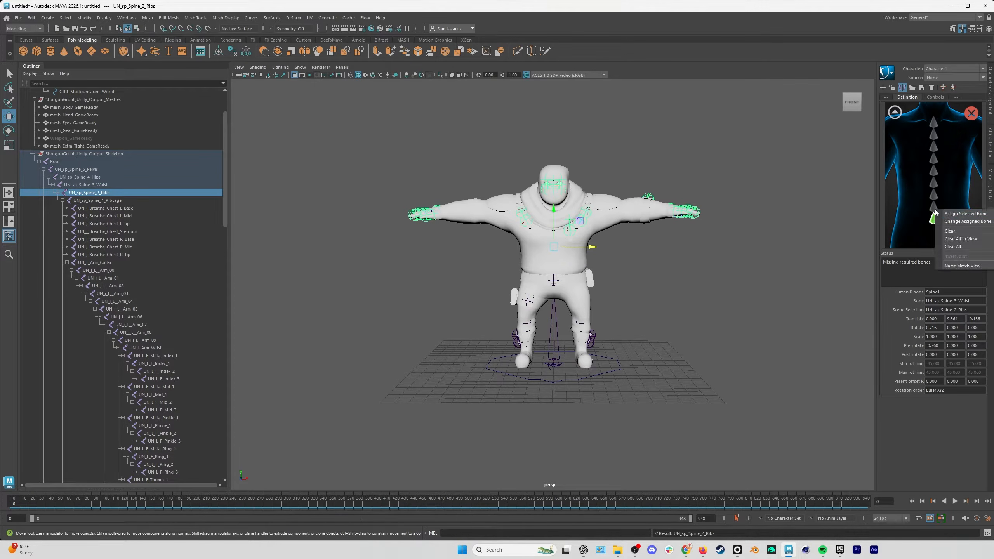
left_click(945, 213)
key("Down")
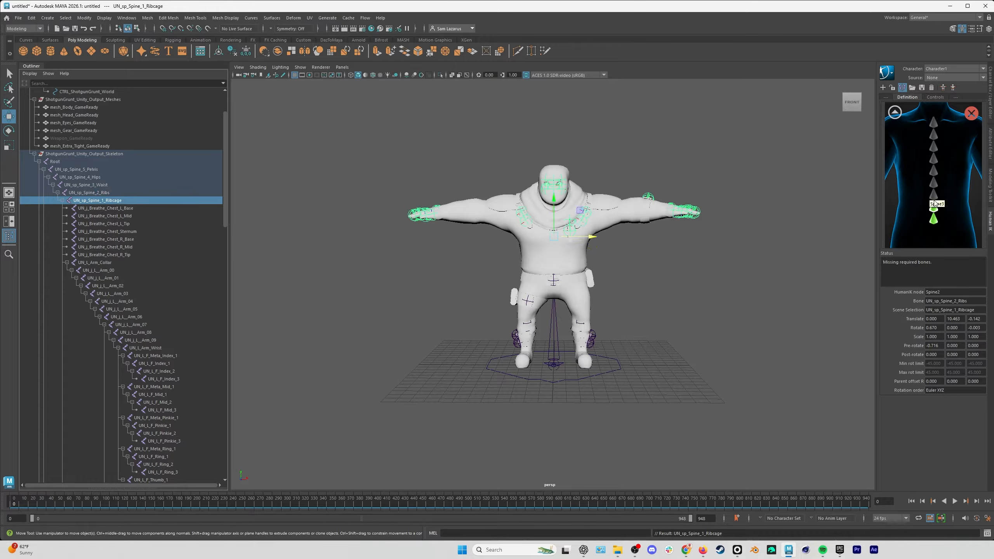
right_click(934, 197)
left_click(943, 200)
left_click(895, 113)
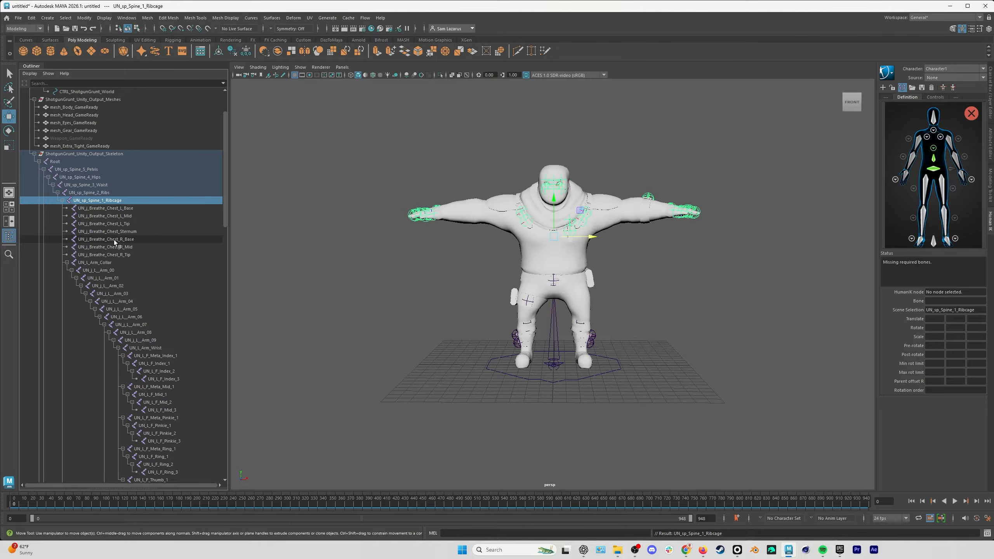
Assign the UN_L_Arm_Collar joint to the LeftShoulder node and return to the full-body definition view.
left_click(81, 263)
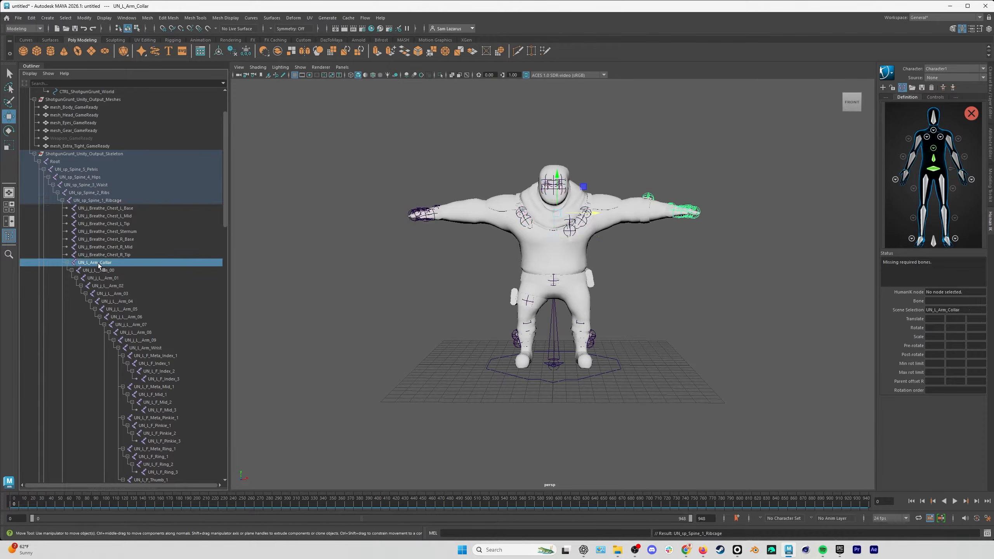
left_click(940, 137)
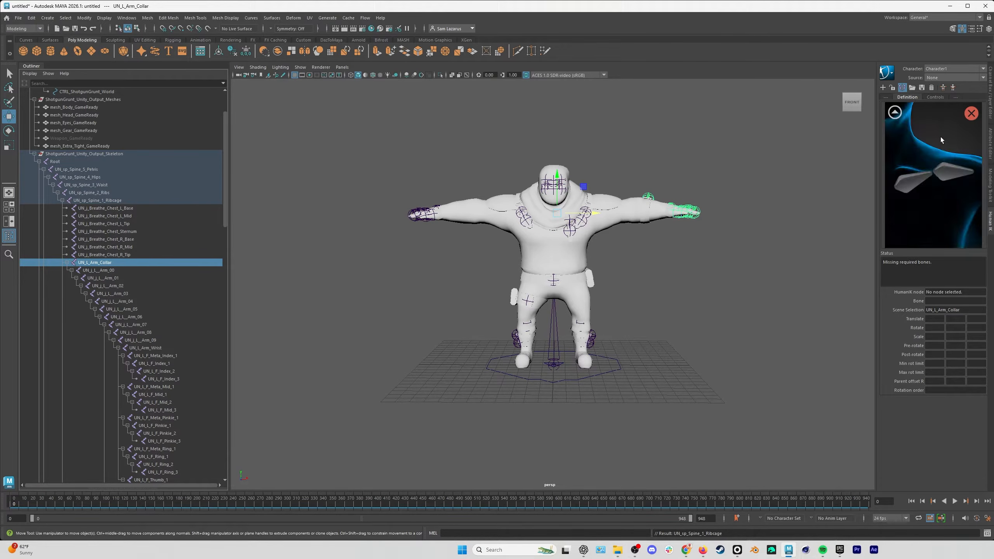
right_click(915, 183)
left_click(932, 187)
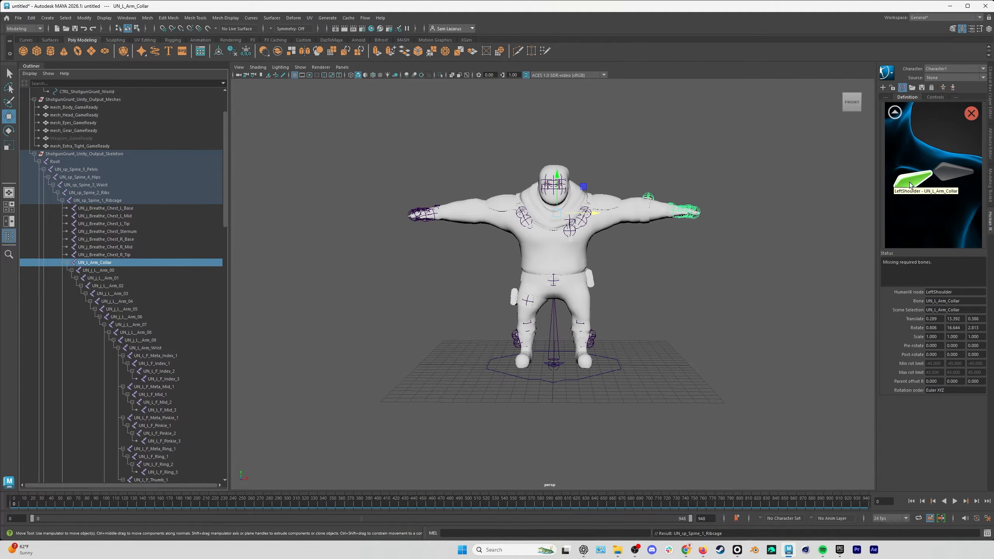
left_click(896, 113)
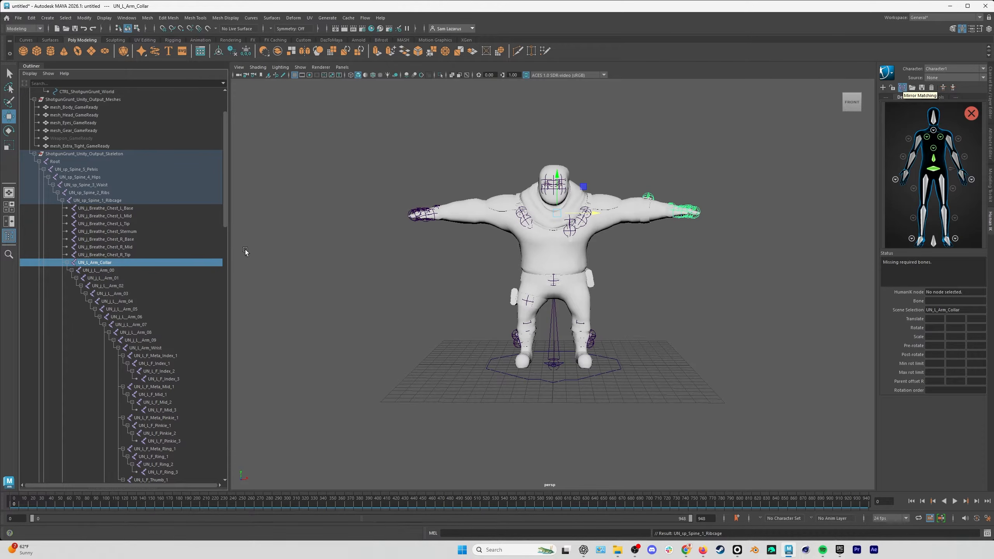
Assign the UN_j_L__Arm_00 joint to the HumanIK LeftArm node.
scroll(139, 313, "down", 3)
scroll(139, 313, "down", 9)
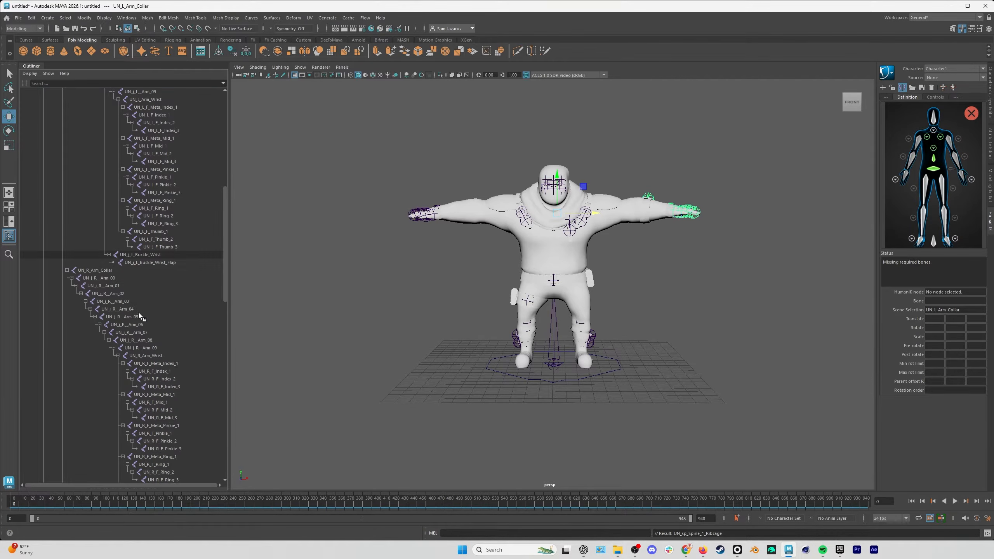
scroll(133, 287, "up", 12)
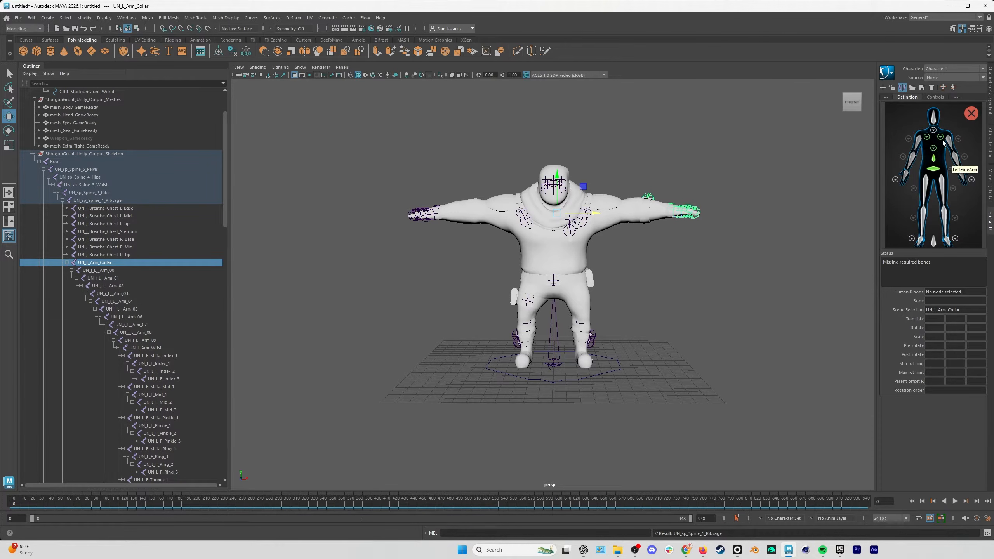
left_click(152, 270)
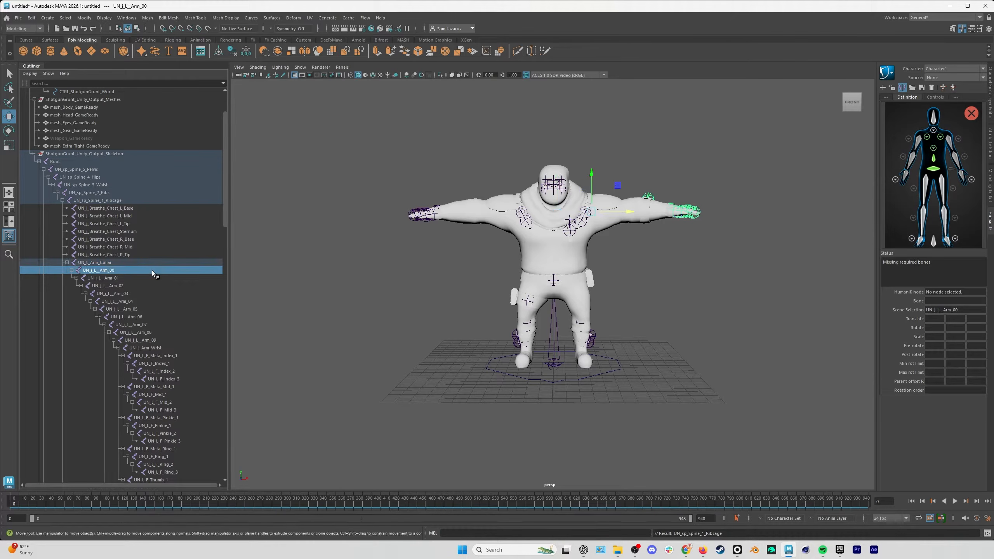
right_click(950, 142)
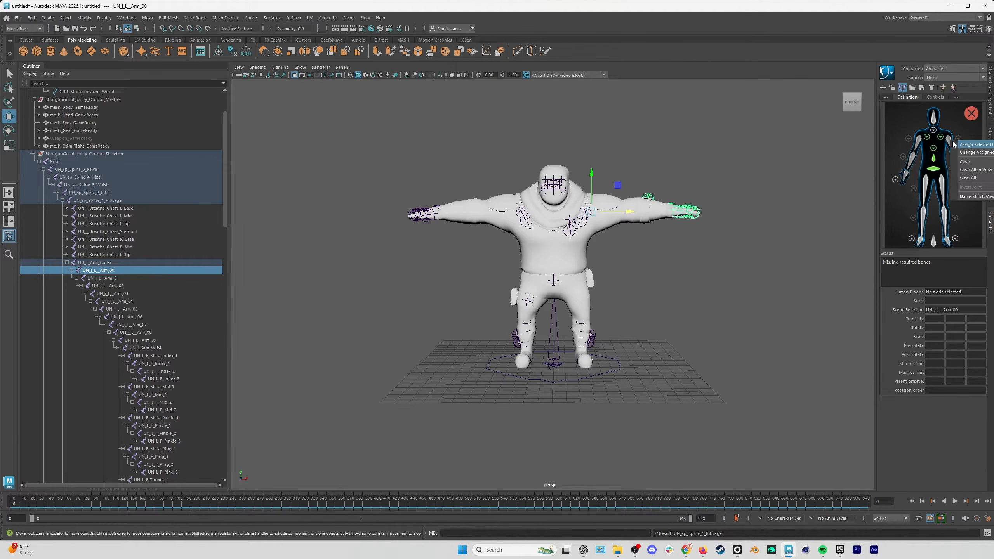
left_click(959, 146)
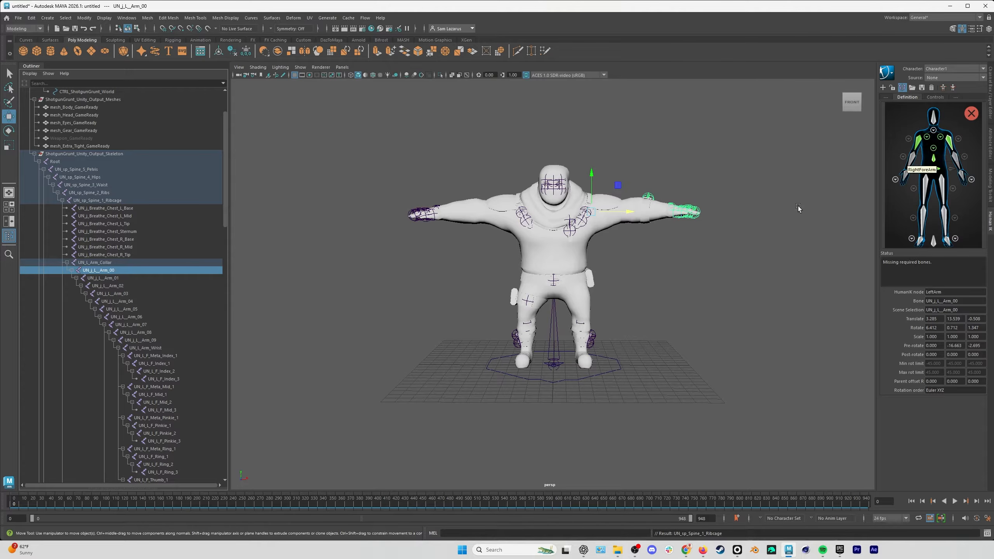
Test-rotate the UN_j_L__Arm_05 joint, undo the rotation and assign the joint to the LeftForeArm node.
left_click(135, 310)
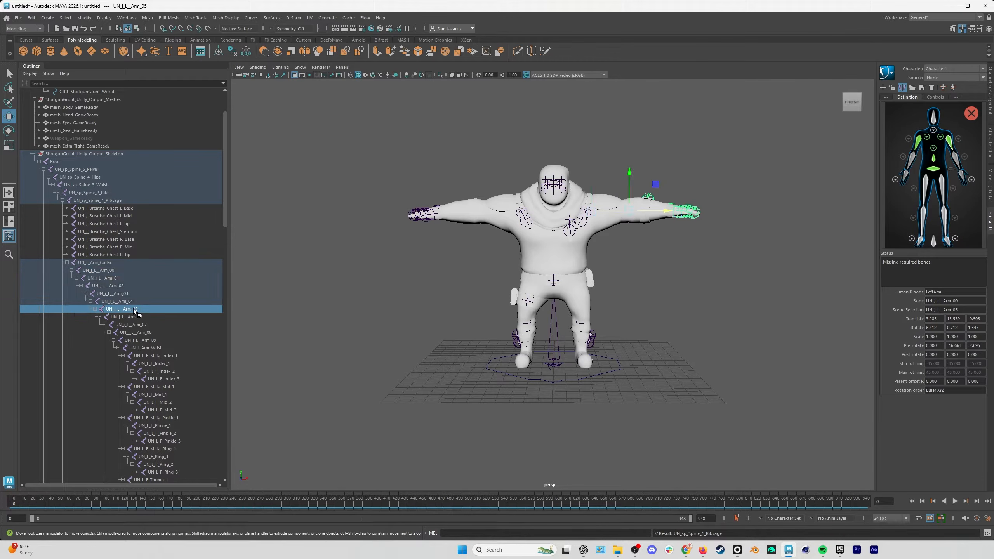
key("e")
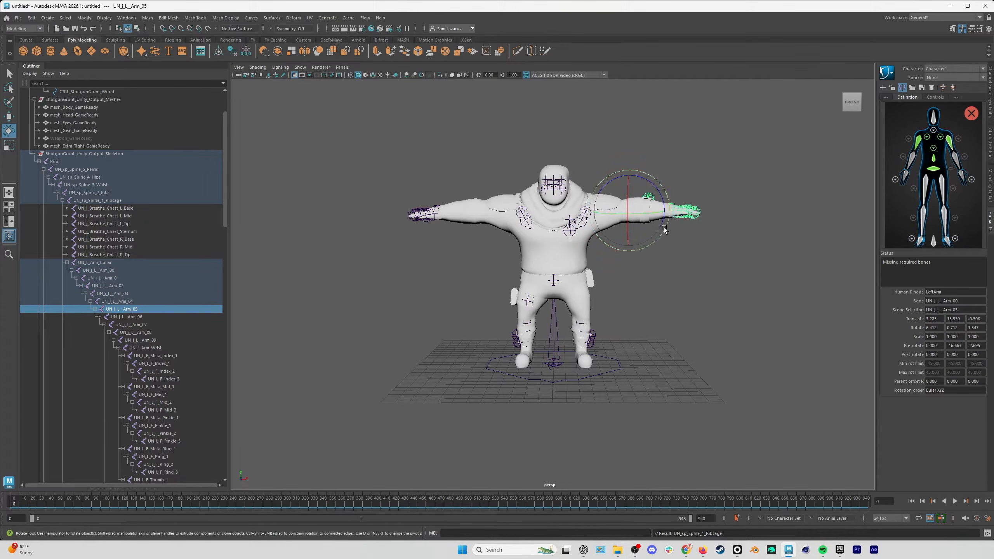
left_click_drag(663, 219, 647, 207)
key("ctrl+z")
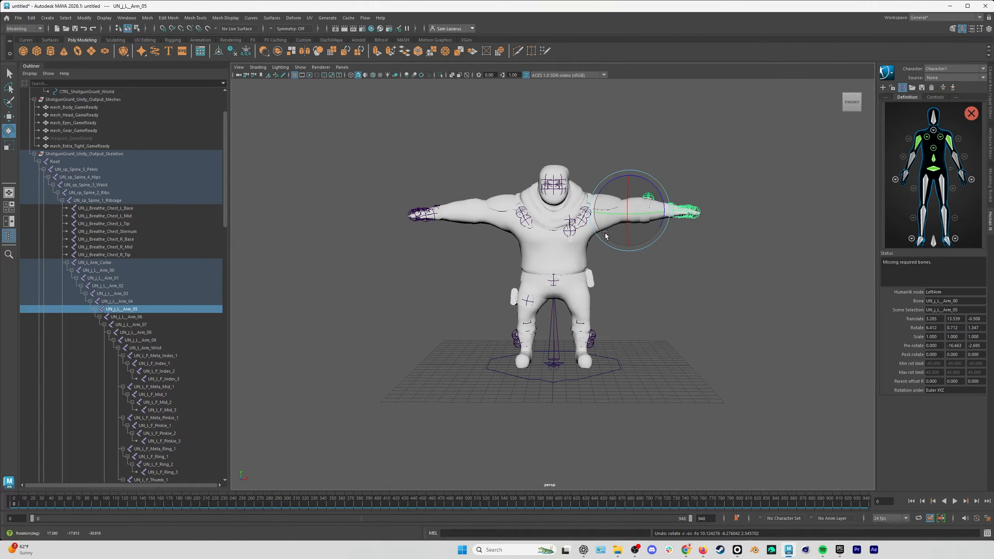
right_click(961, 165)
left_click(961, 162)
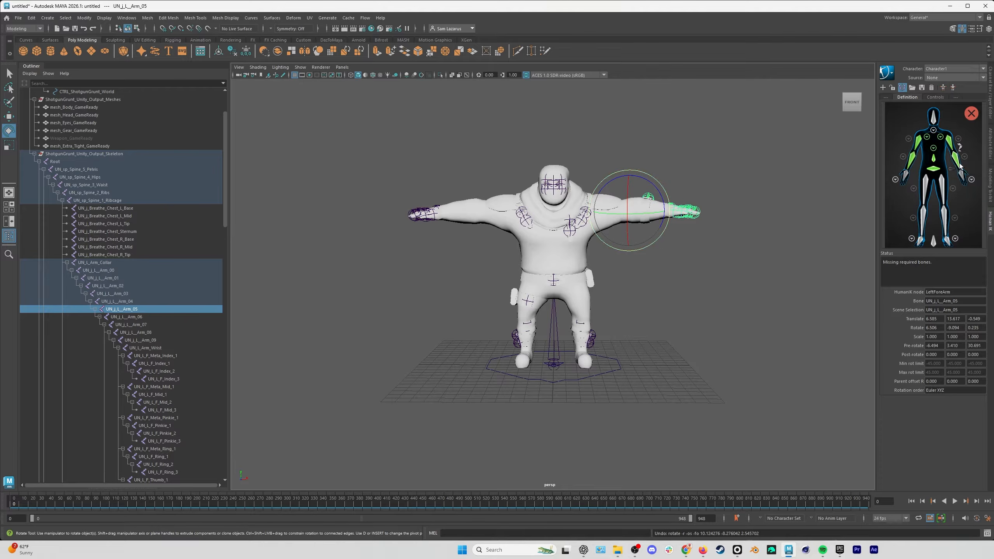
Assign the UN_L_Arm_Wrist joint to the LeftHand node.
left_click(157, 348)
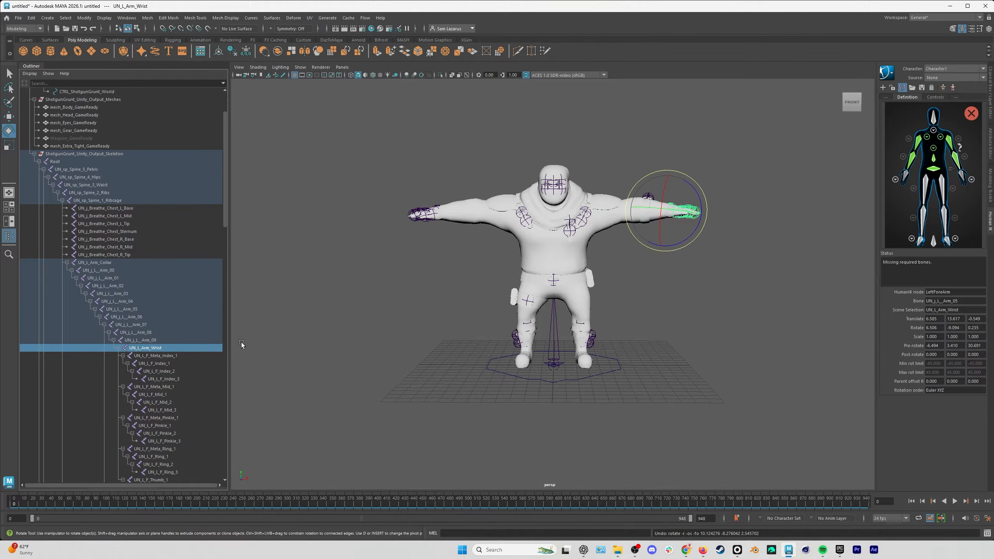
right_click(962, 176)
left_click(966, 181)
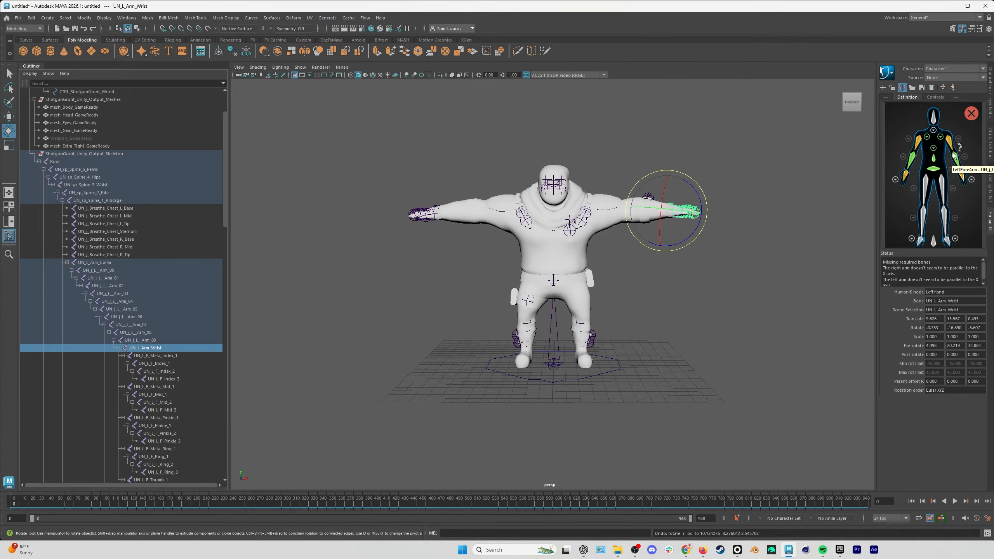
Open the left-hand definition view and check which part UN_L_F_Meta_Index_1 moves by rotating it and undoing the rotation.
left_click(972, 181)
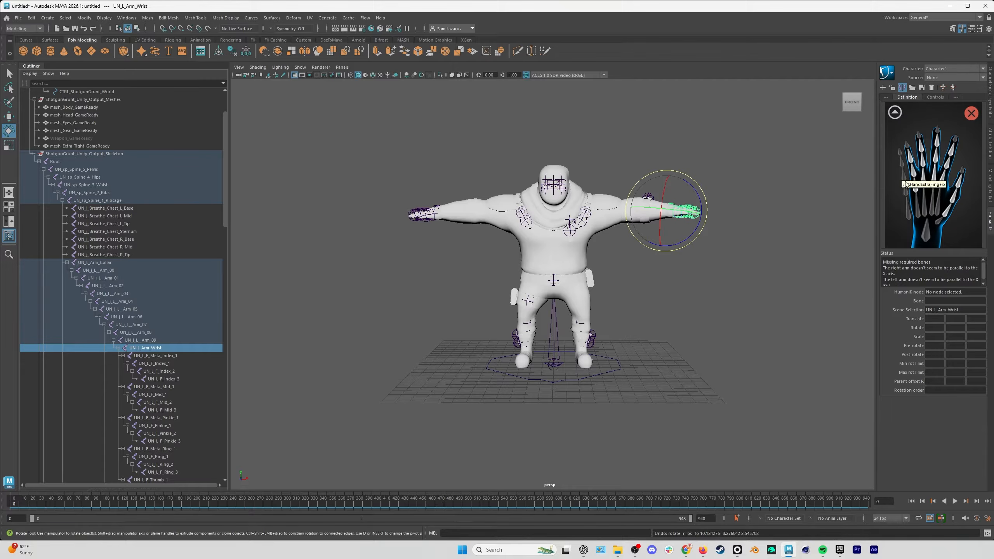
left_click(166, 356)
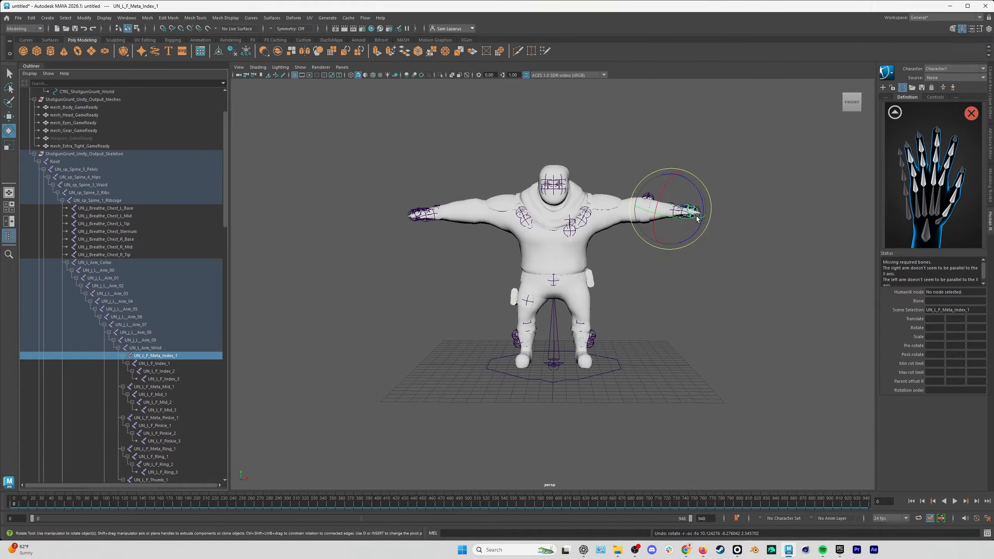
right_click_drag(684, 212, 900, 175, "alt")
middle_click_drag(763, 188, 543, 291, "alt")
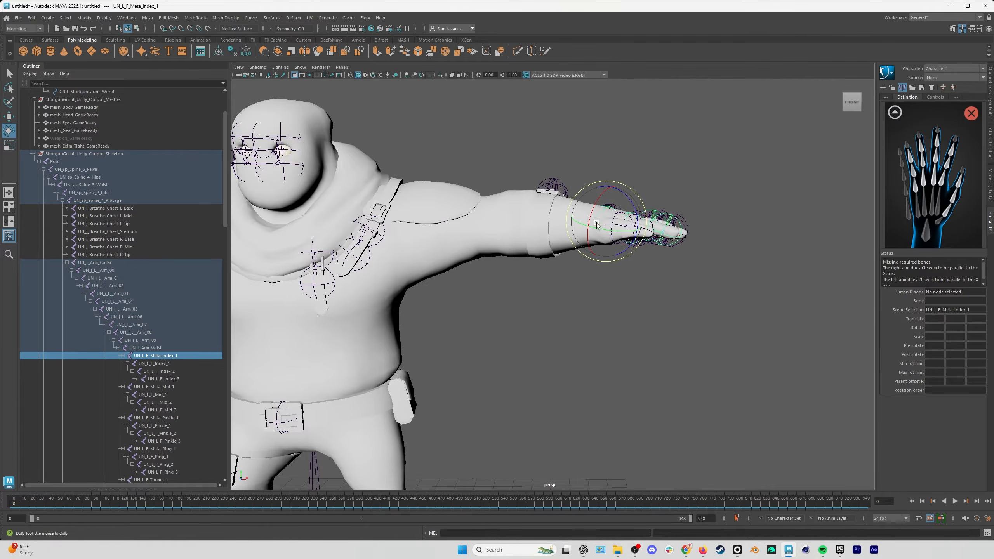
right_click_drag(597, 224, 718, 182, "alt")
left_click_drag(732, 176, 667, 203, "alt")
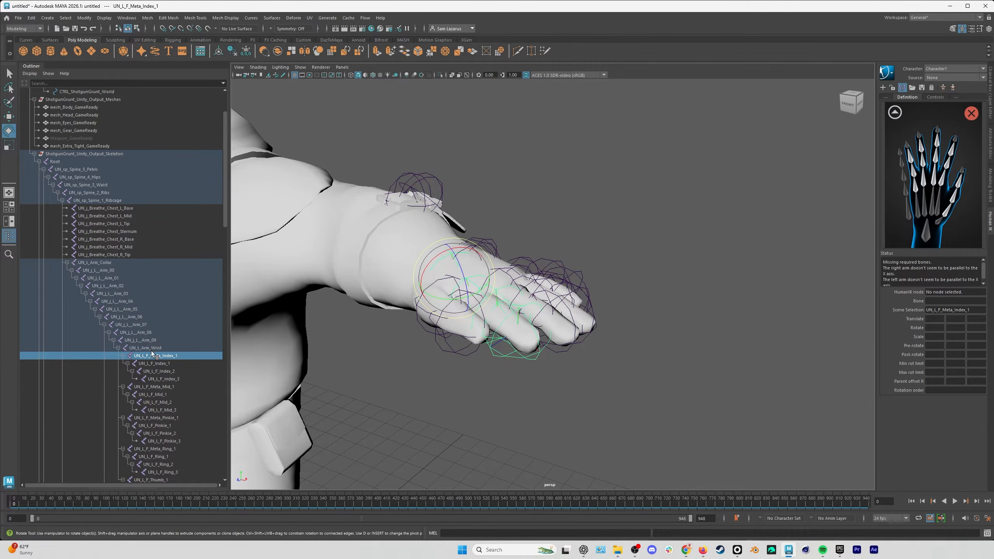
mouse_move(473, 273)
left_mouse_down()
mouse_move(475, 242)
mouse_move(471, 281)
mouse_move(473, 252)
mouse_move(482, 281)
left_mouse_up()
key("ctrl+z")
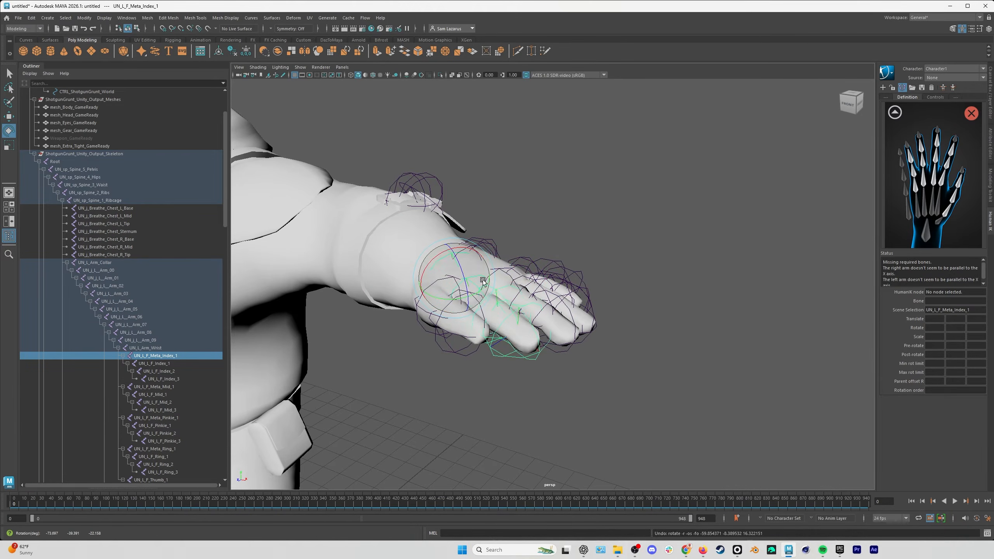
Test-rotate UN_L_F_Index_1, undo it, and assign UN_L_F_Index_1, UN_L_F_Index_2 and UN_L_F_Index_3 to the LeftHandIndex1 to LeftHandIndex3 nodes.
left_click(169, 363)
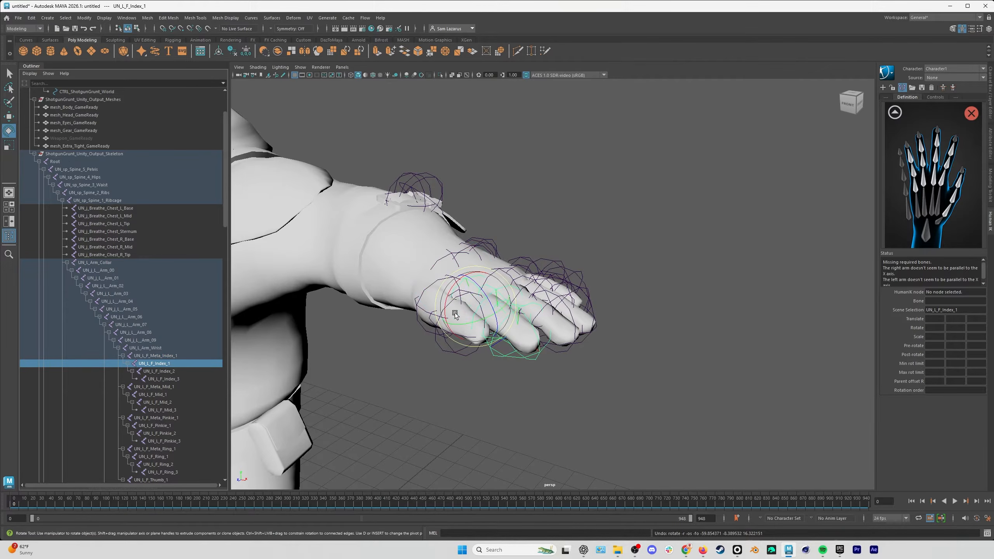
mouse_move(497, 299)
left_mouse_down()
mouse_move(497, 270)
mouse_move(498, 314)
mouse_move(498, 290)
left_mouse_up()
key("ctrl+z")
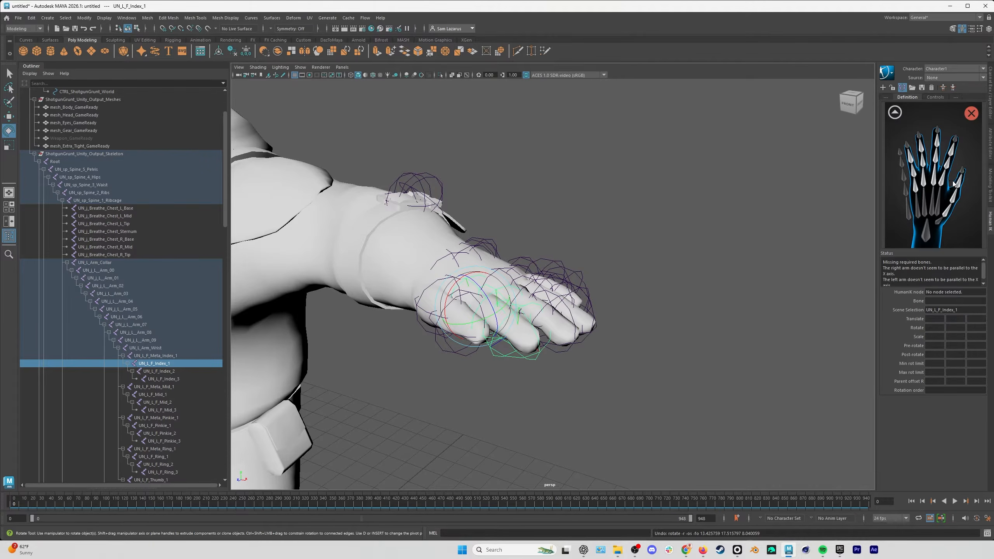
left_click(943, 173)
left_click(952, 156)
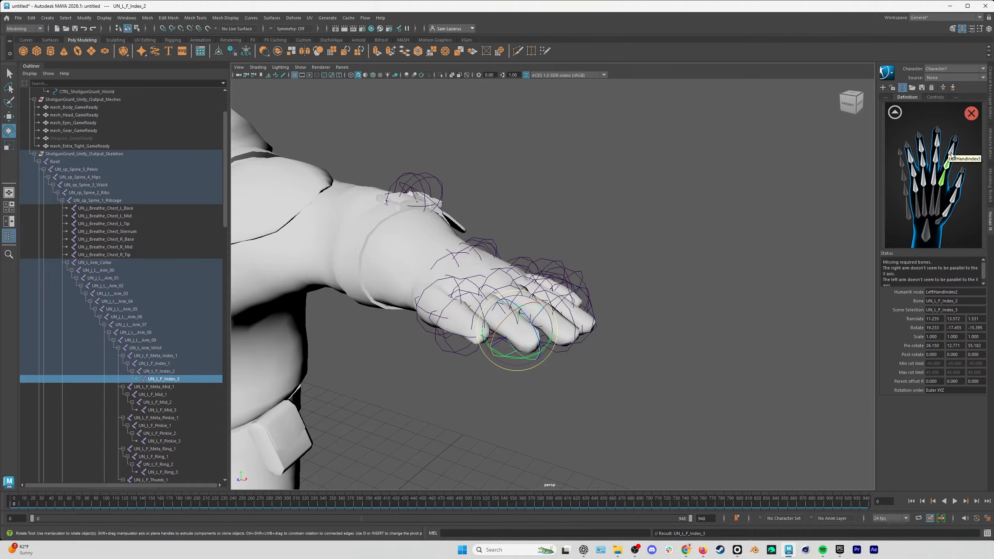
Assign the UN_L_F_Mid_1, UN_L_F_Mid_2 and UN_L_F_Mid_3 joints to the LeftHandMiddle1 to LeftHandMiddle3 nodes.
scroll(132, 374, "down", 3)
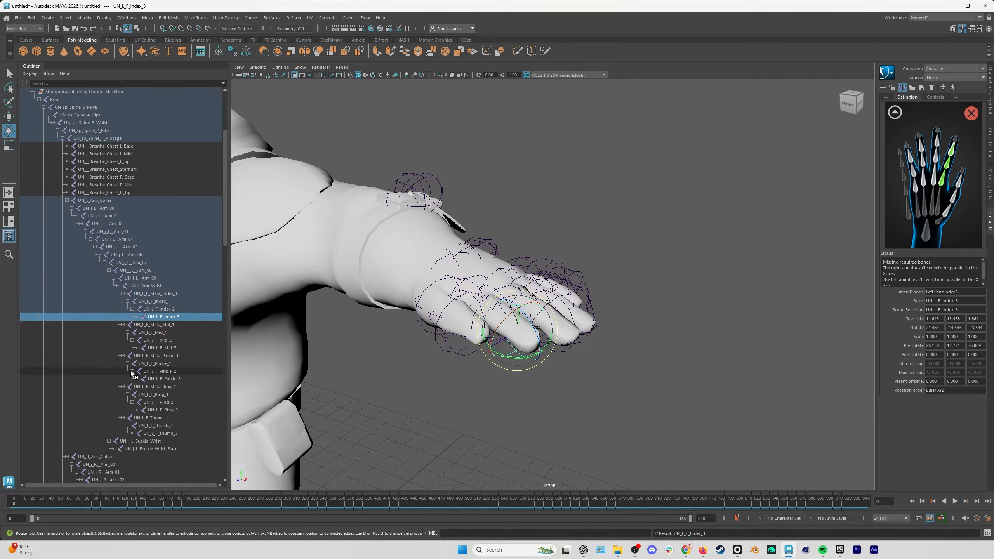
scroll(132, 374, "down", 3)
left_click(164, 271)
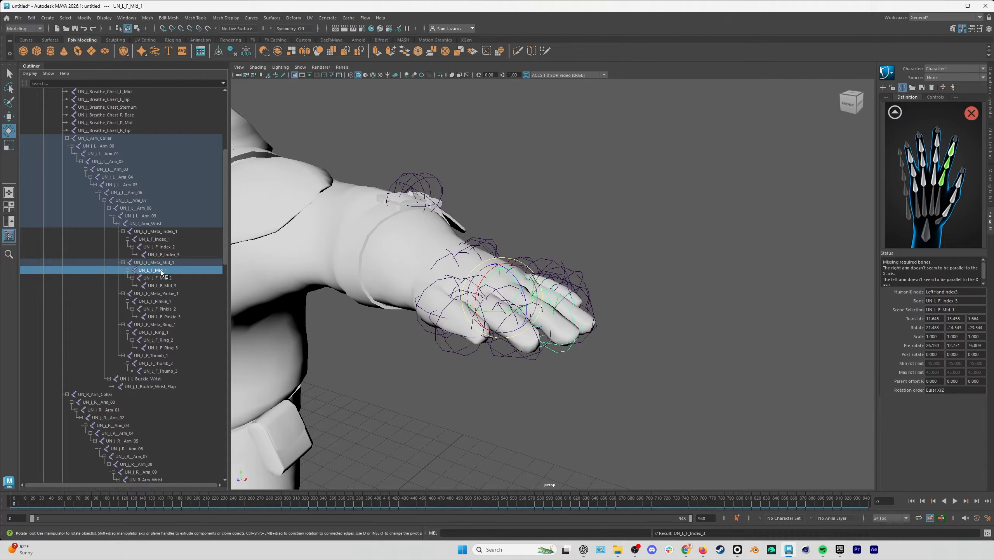
right_click(935, 173)
left_click(944, 176)
Assign the UN_L_F_Pinkie_1, UN_L_F_Pinkie_2 and UN_L_F_Pinkie_3 joints to the left hand's three pinky nodes.
left_click(158, 301)
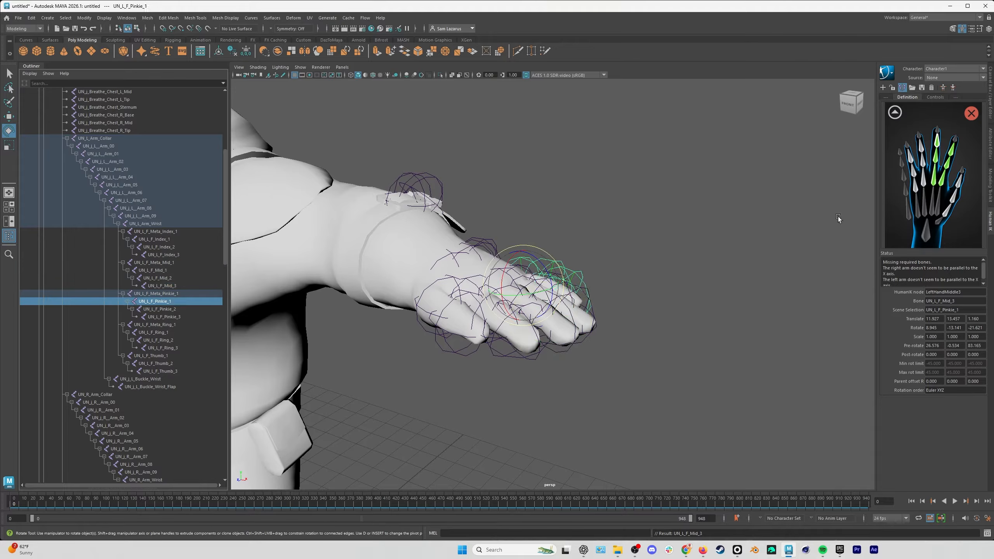
right_click(915, 182)
left_click(924, 186)
Assign the UN_L_F_Ring_1, UN_L_F_Ring_2 and UN_L_F_Ring_3 joints to the LeftHandRing1 to LeftHandRing3 nodes.
left_click(157, 332)
right_click(923, 178)
left_click(931, 181)
right_click(921, 141)
left_click(930, 145)
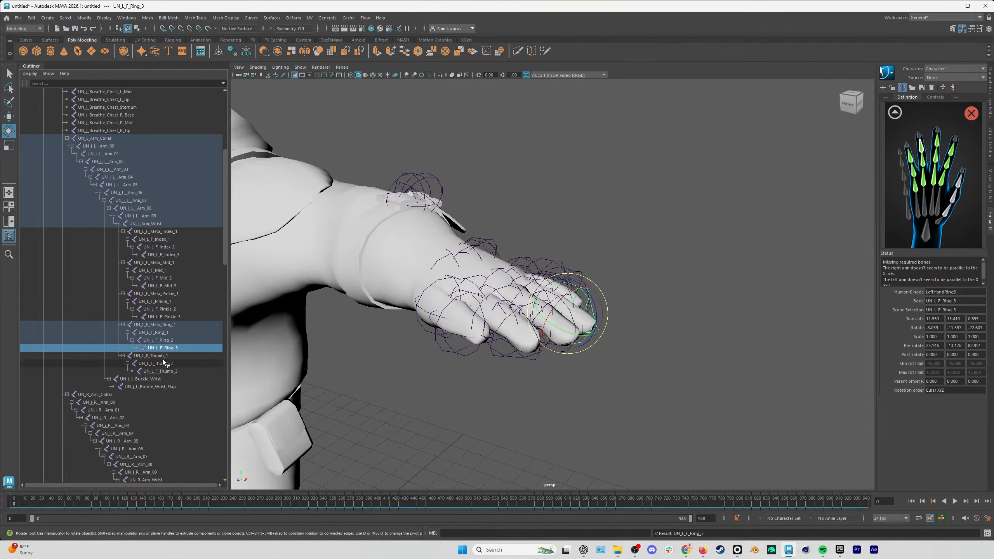
Test-rotate UN_L_F_Thumb_1, undo it, and assign UN_L_F_Thumb_1, UN_L_F_Thumb_2 and UN_L_F_Thumb_3 to the LeftHandThumb1 to LeftHandThumb3 nodes.
left_click(152, 356)
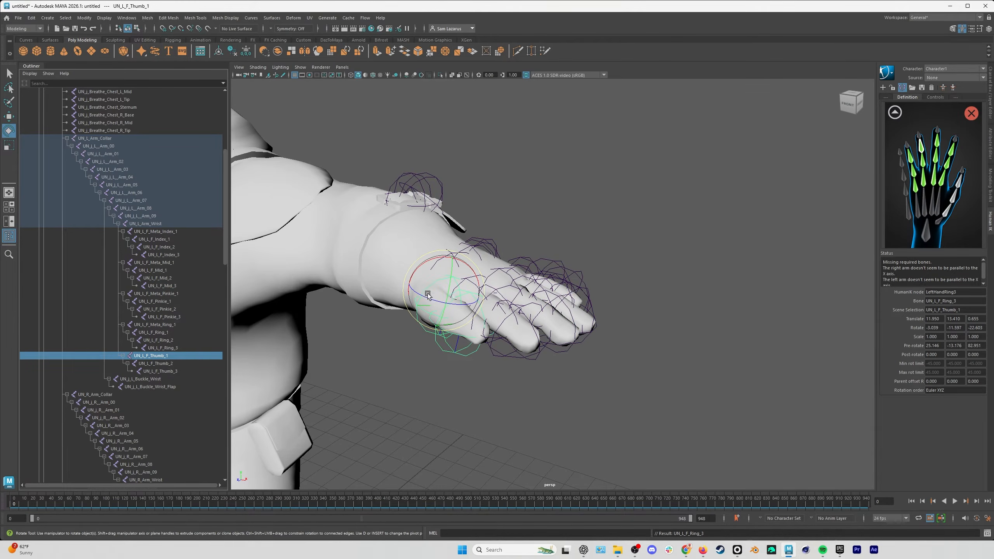
mouse_move(428, 294)
left_mouse_down()
mouse_move(438, 309)
mouse_move(427, 314)
left_mouse_up()
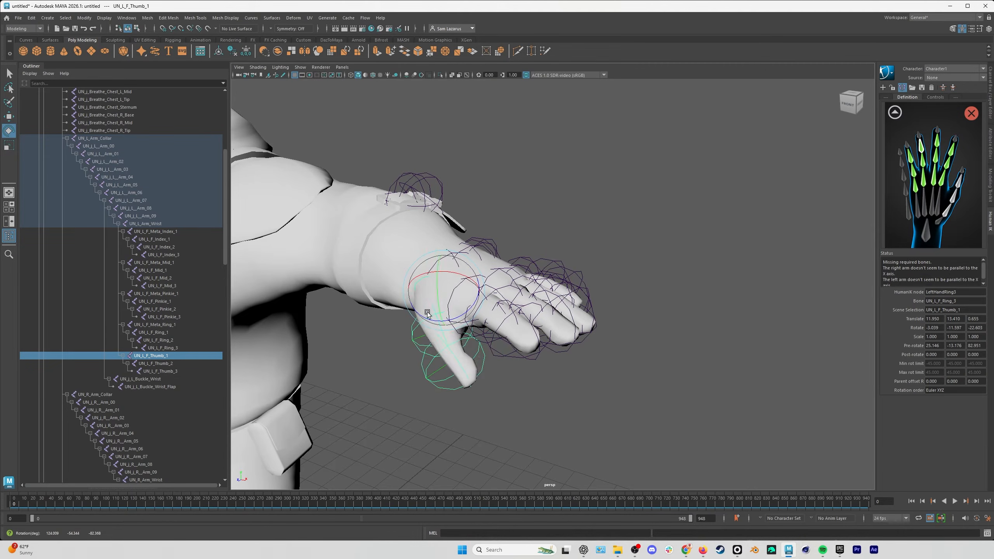
key("ctrl+z")
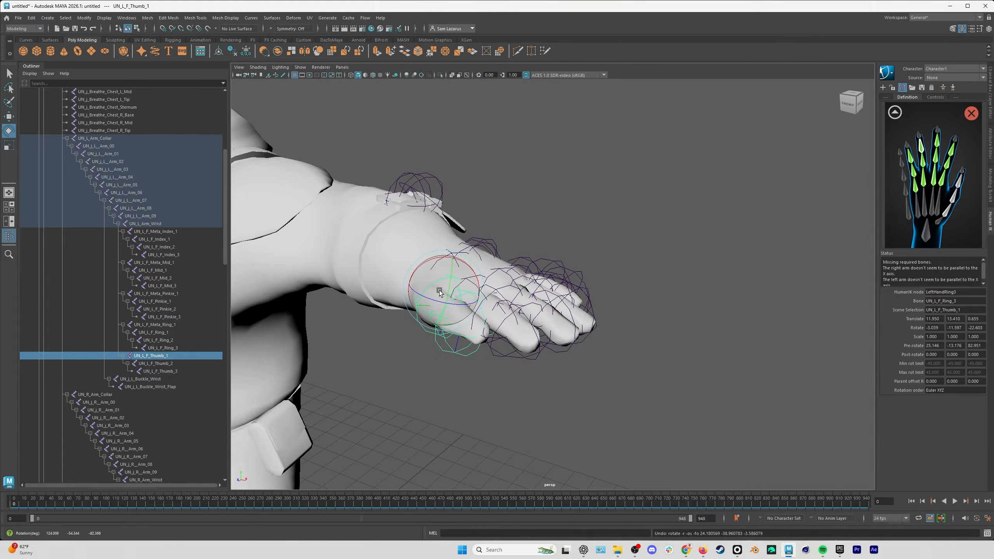
right_click(948, 220)
left_click(955, 217)
key("Down")
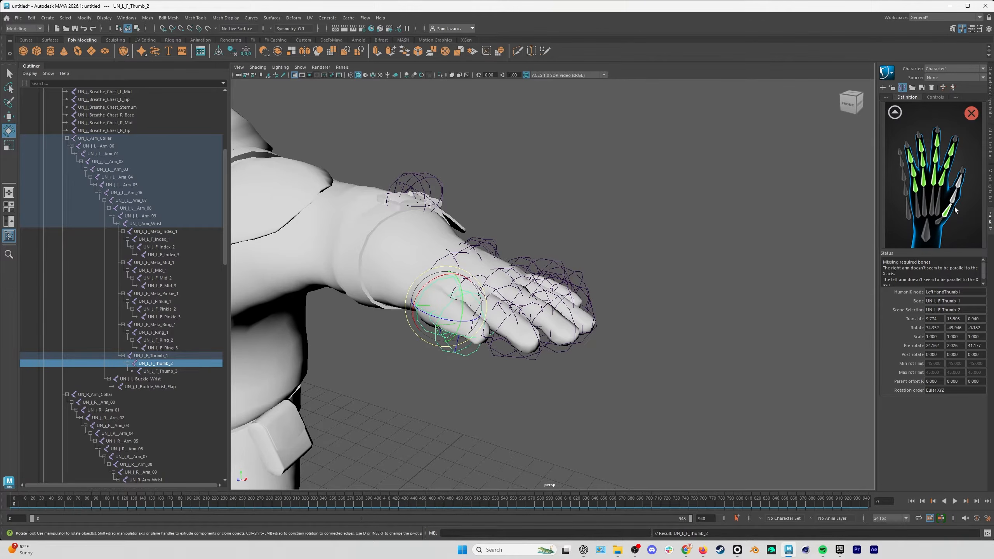
right_click(954, 196)
left_click(961, 201)
key("Down")
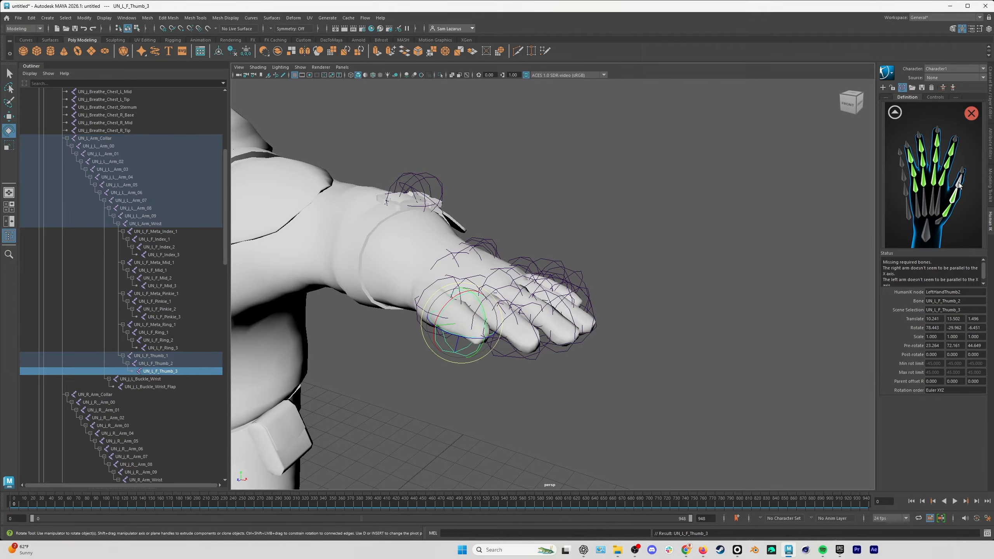
right_click(959, 183)
left_click(966, 187)
Review the finger assignments in the right-hand definition view and return to the full-body definition view.
left_click(895, 112)
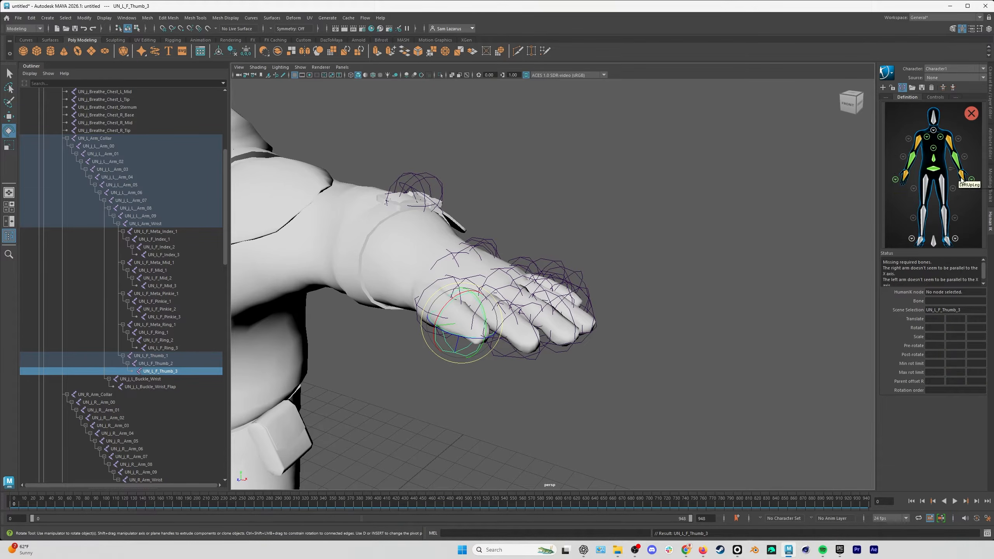
left_click(895, 180)
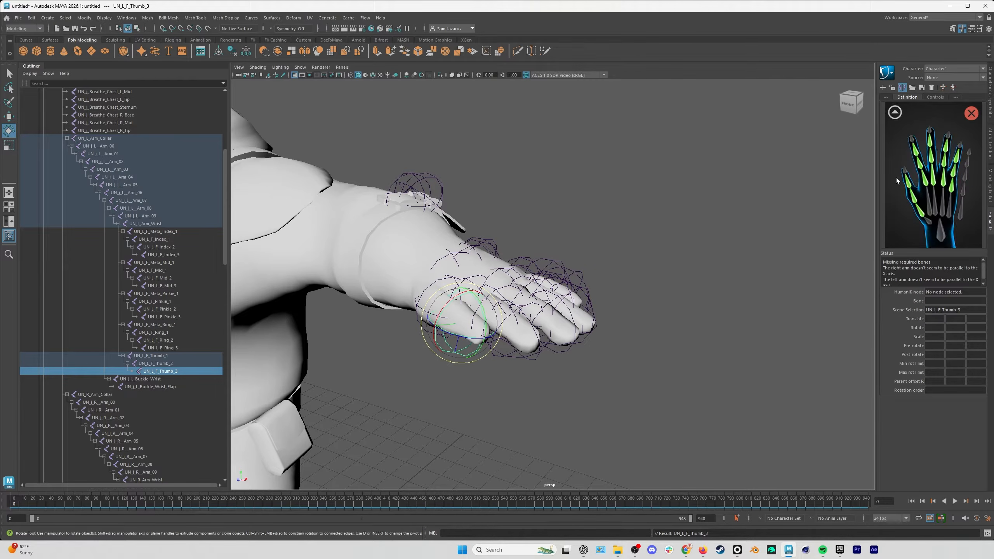
left_click(895, 113)
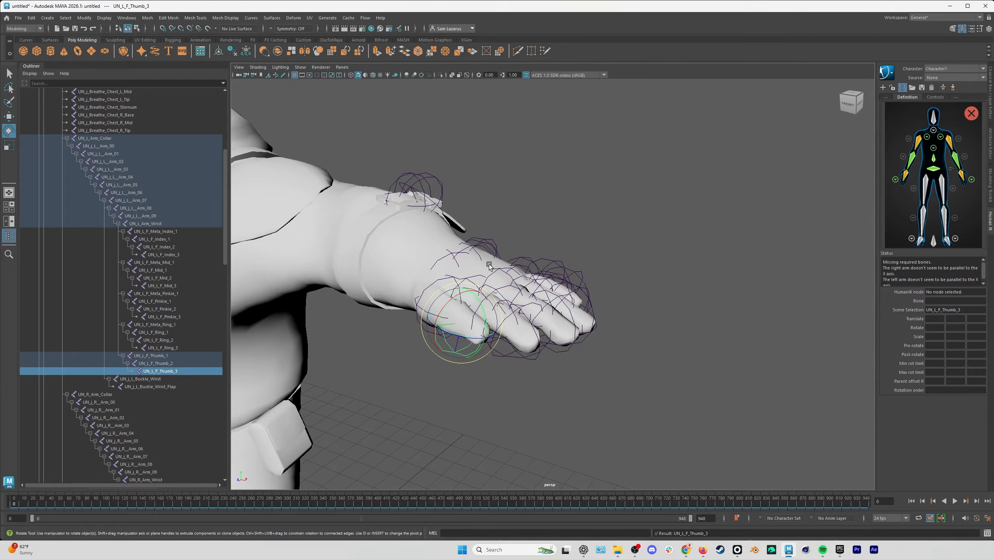
Assign the UN_j_Neck_10 joint to the Neck node in the detailed neck view and return to the full-body definition view.
right_click_drag(490, 266, 325, 301, "alt")
middle_click_drag(325, 301, 559, 229, "alt")
left_click_drag(559, 229, 551, 212, "alt")
middle_click_drag(551, 212, 529, 235, "alt")
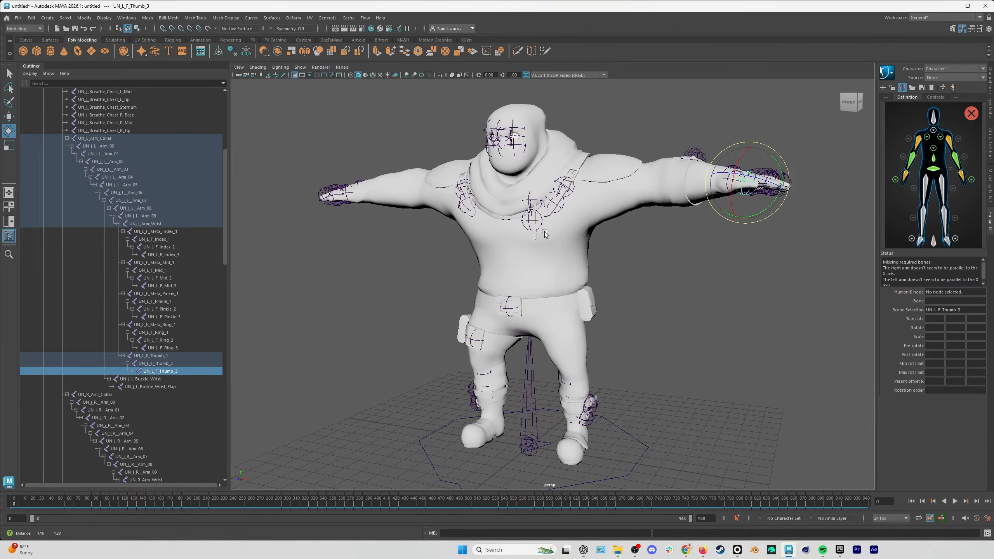
scroll(190, 363, "down", 12)
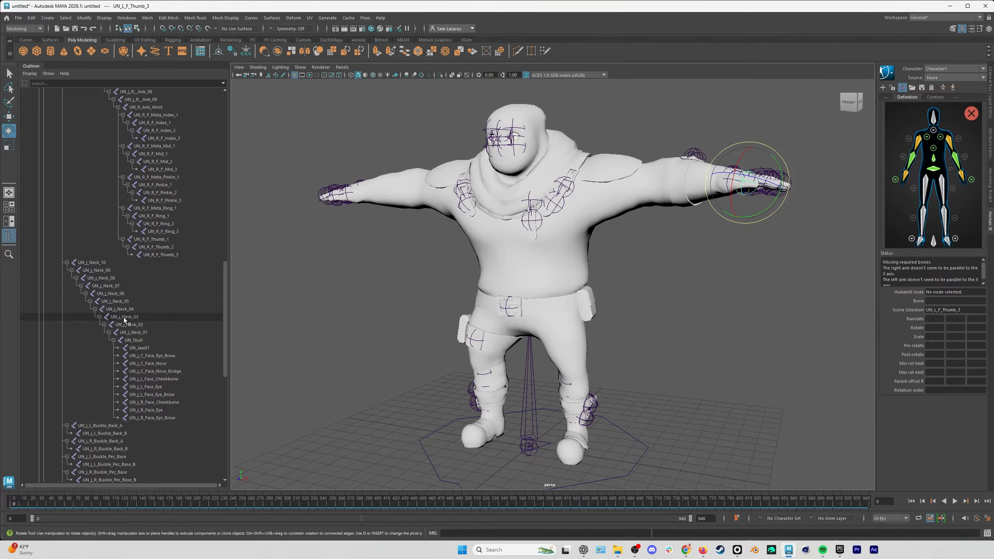
left_click(101, 264)
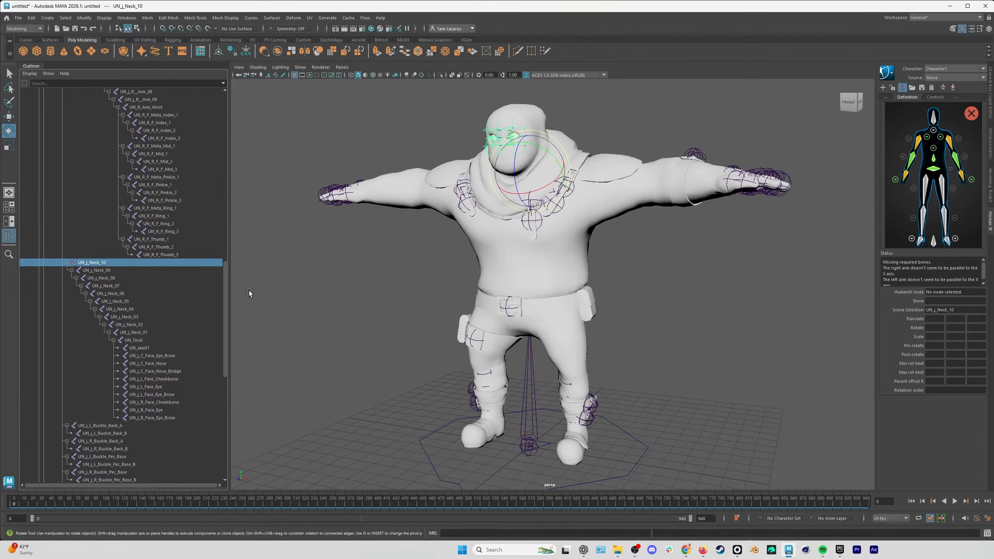
left_click(934, 131)
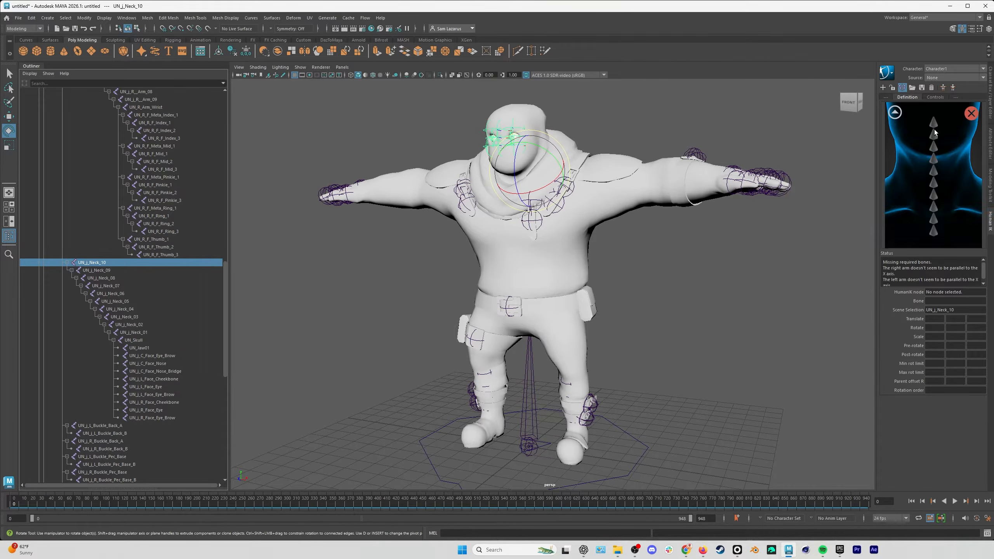
right_click(939, 234)
left_click(964, 235)
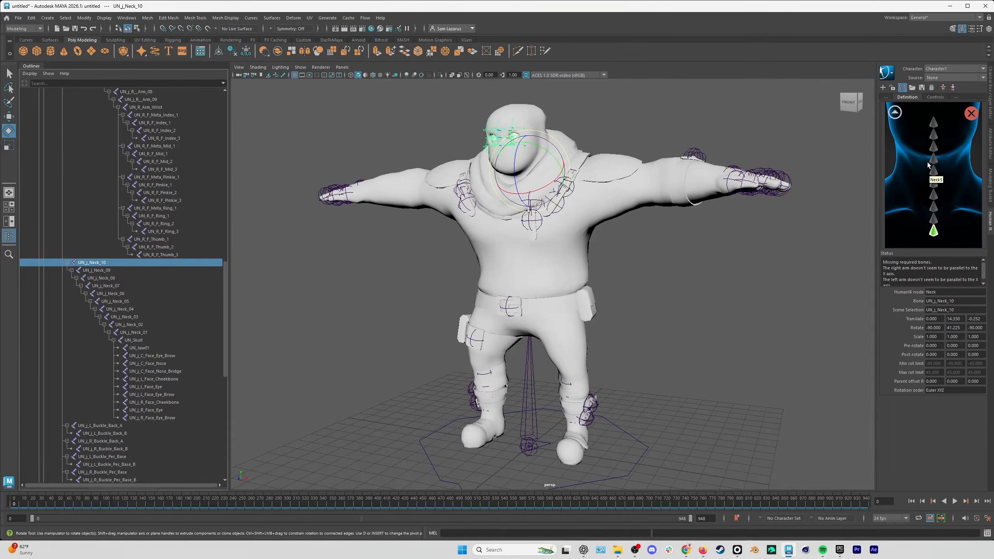
left_click(896, 115)
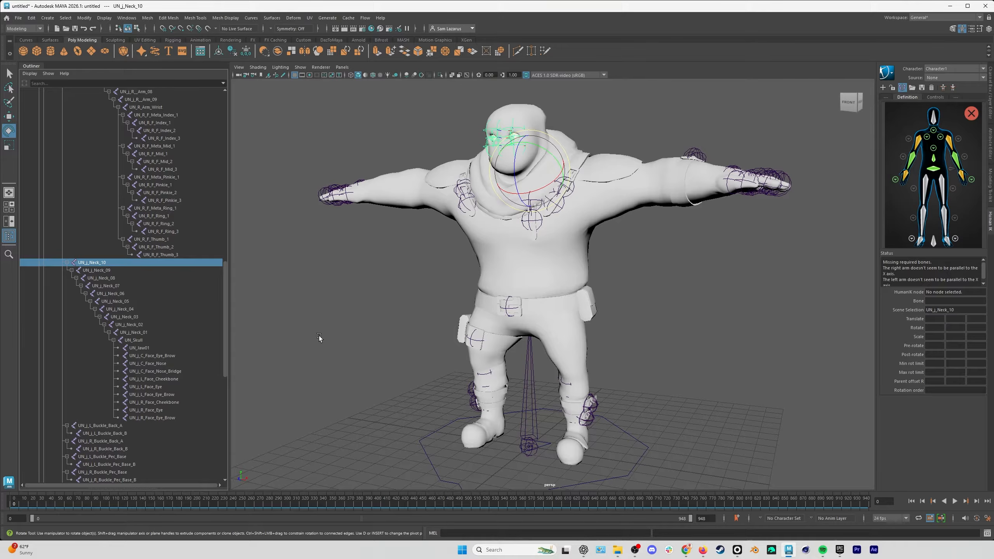
Assign the UN_Skull joint to the Head node, then test-rotate the skull and undo the rotation.
left_click(140, 340)
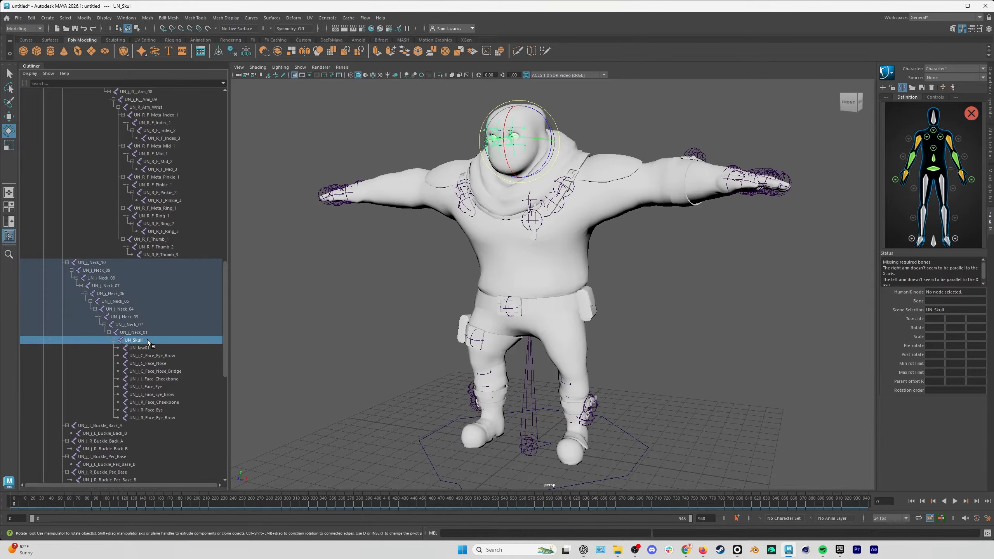
right_click(941, 123)
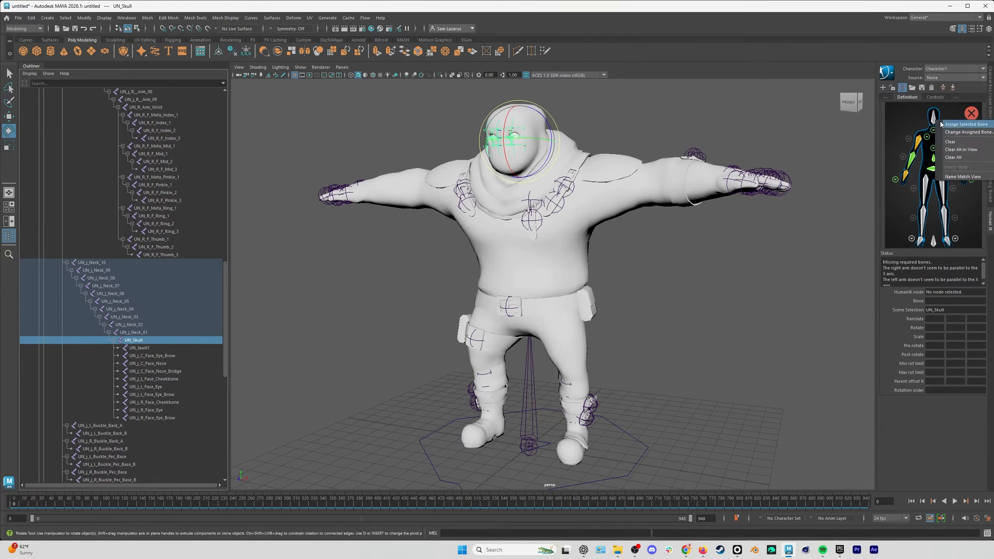
left_click(944, 125)
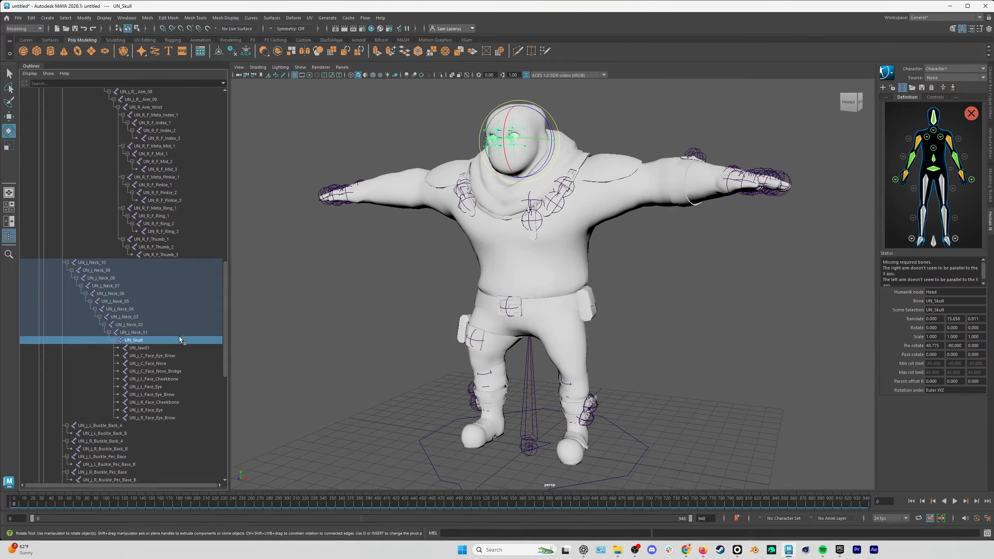
mouse_move(516, 157)
left_mouse_down()
mouse_move(517, 134)
mouse_move(540, 145)
mouse_move(522, 145)
left_mouse_up()
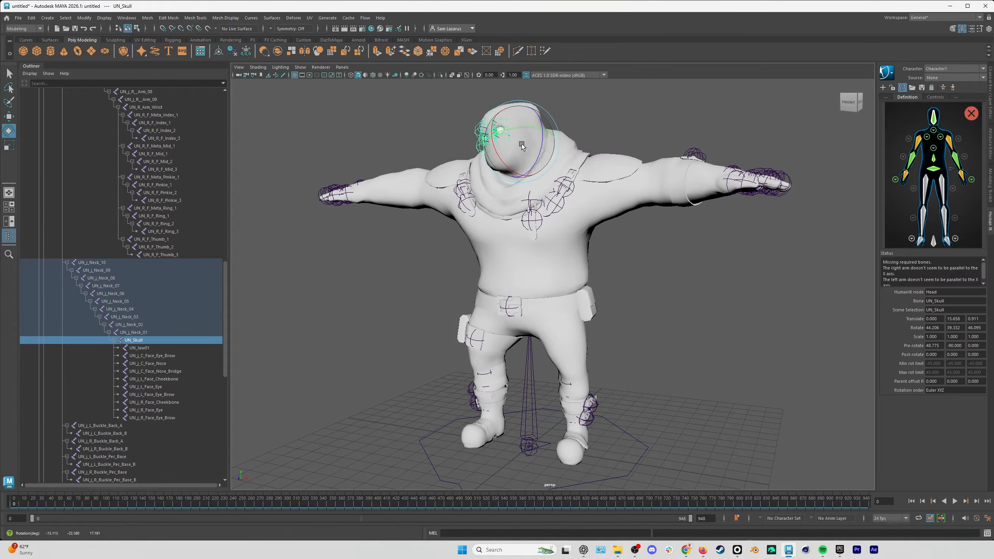
key("ctrl+z")
key("ctrl+z")
key("ctrl+z")
key("ctrl+z")
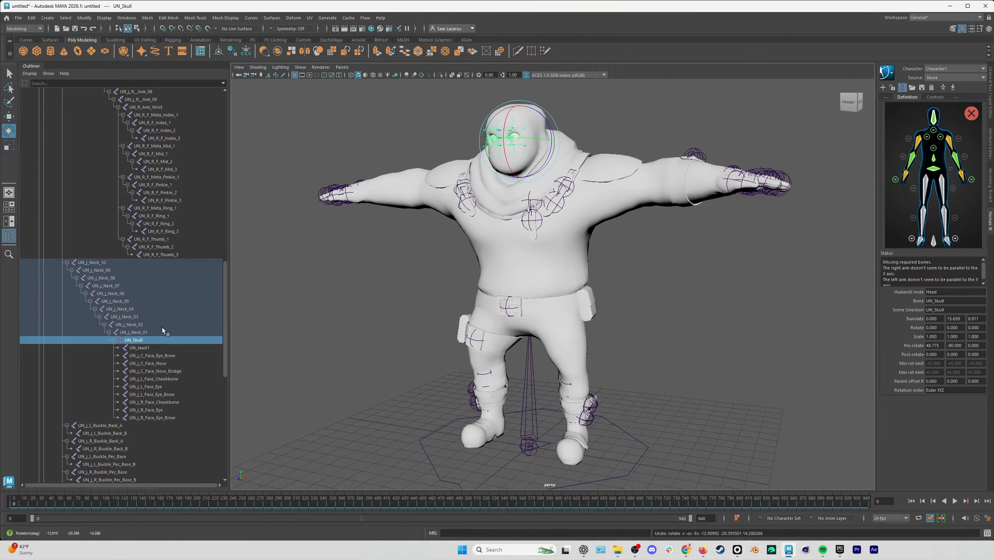
Assign the UN_j_L__Leg_00 joint to the LeftUpLeg node.
scroll(143, 327, "down", 10)
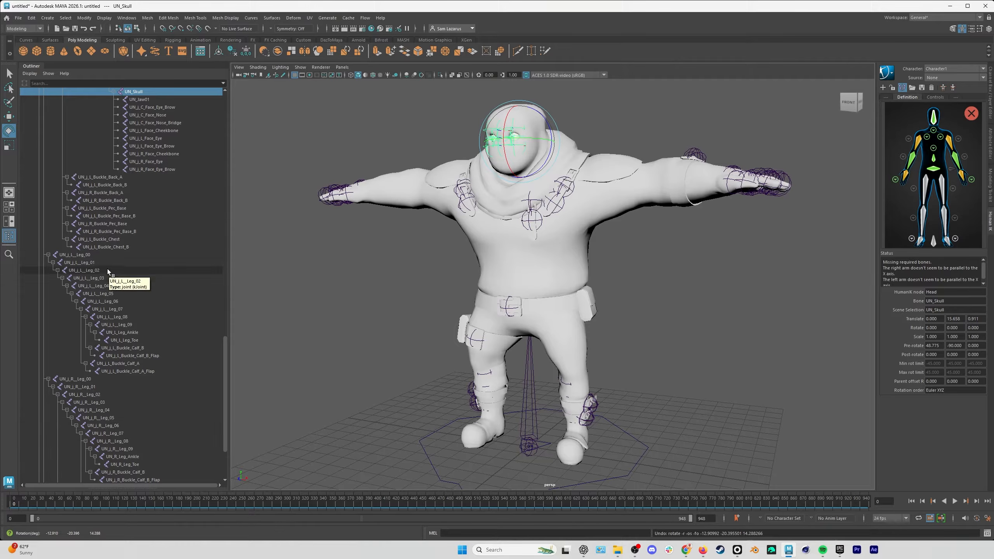
right_click_drag(596, 320, 518, 308, "alt")
left_click_drag(519, 307, 550, 301, "alt")
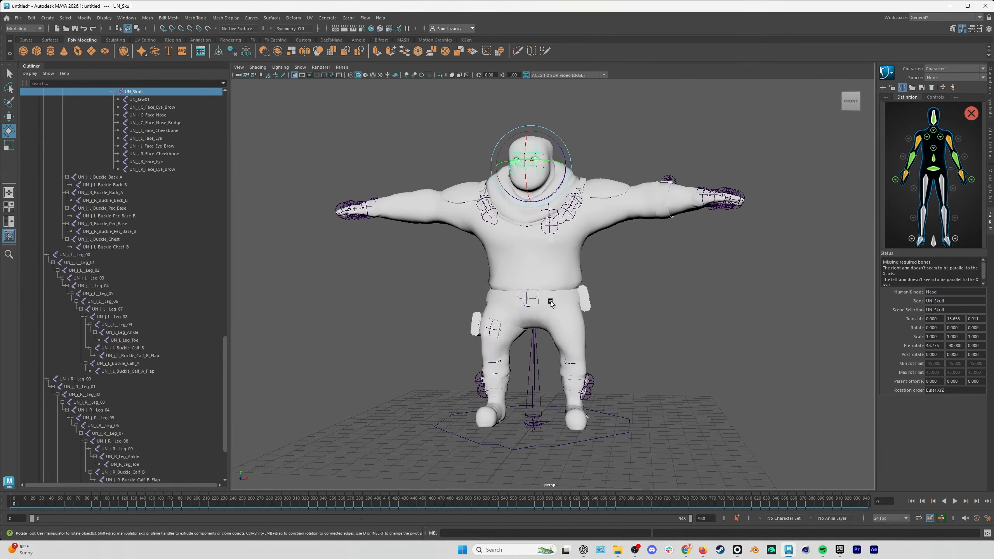
left_click(79, 255)
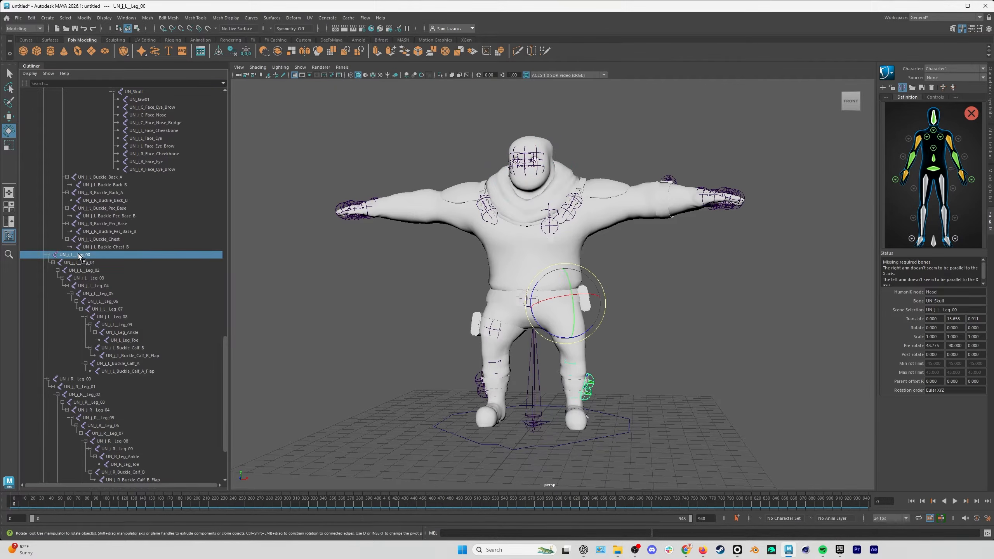
right_click(939, 181)
left_click(951, 183)
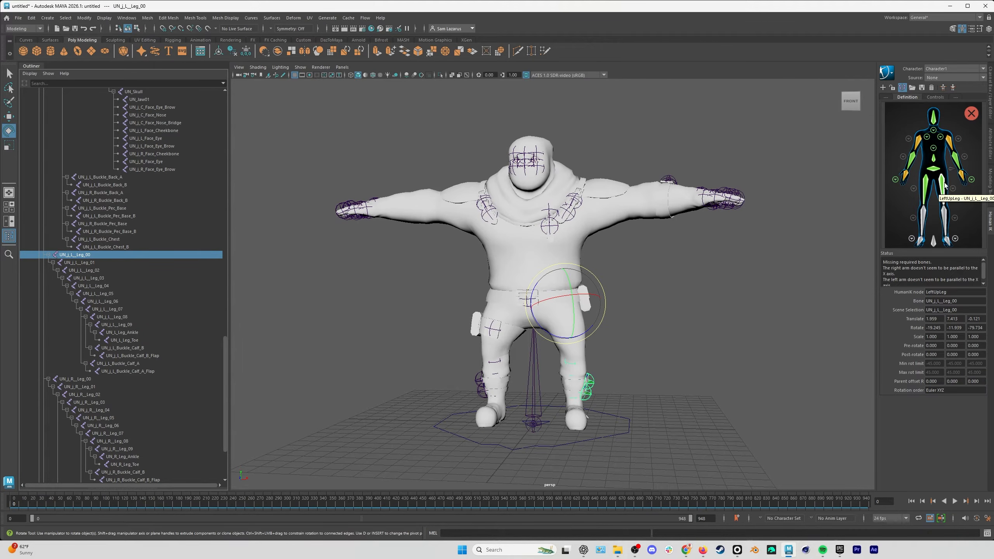
Test-rotate UN_j_L__Leg_05, undo the rotation, and assign the joint to the LeftLeg node.
left_click(133, 294)
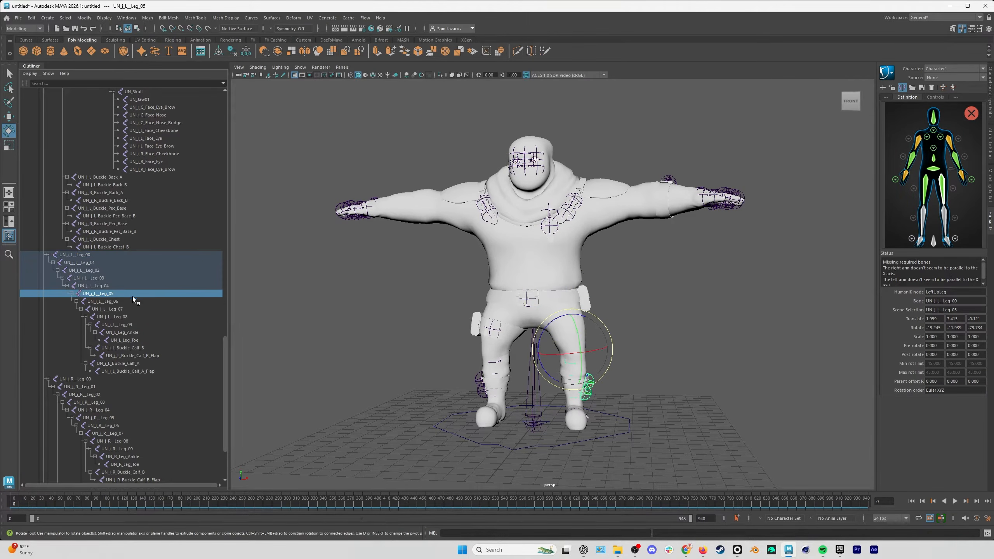
mouse_move(593, 369)
left_mouse_down()
mouse_move(602, 352)
mouse_move(577, 367)
left_mouse_up()
key("ctrl+z")
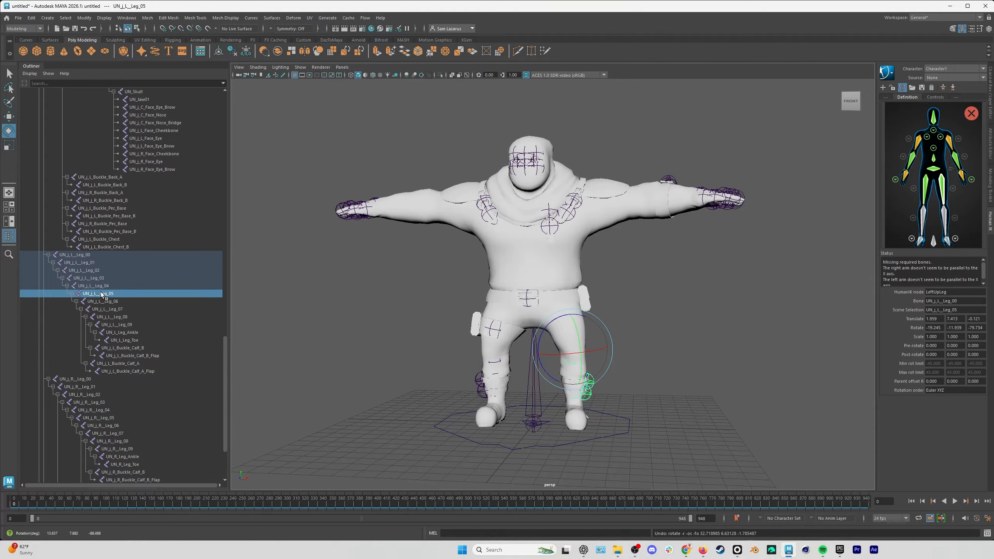
right_click(946, 214)
left_click(956, 220)
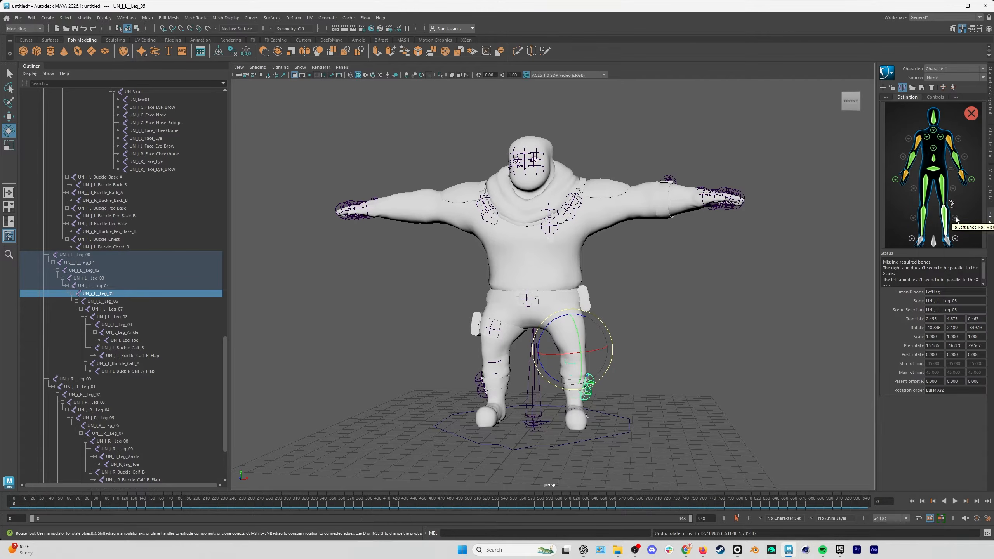
Assign UN_L_Leg_Ankle to the LeftFoot node and UN_L_Leg_Toe to the base node in the detailed left-foot view.
left_click(145, 332)
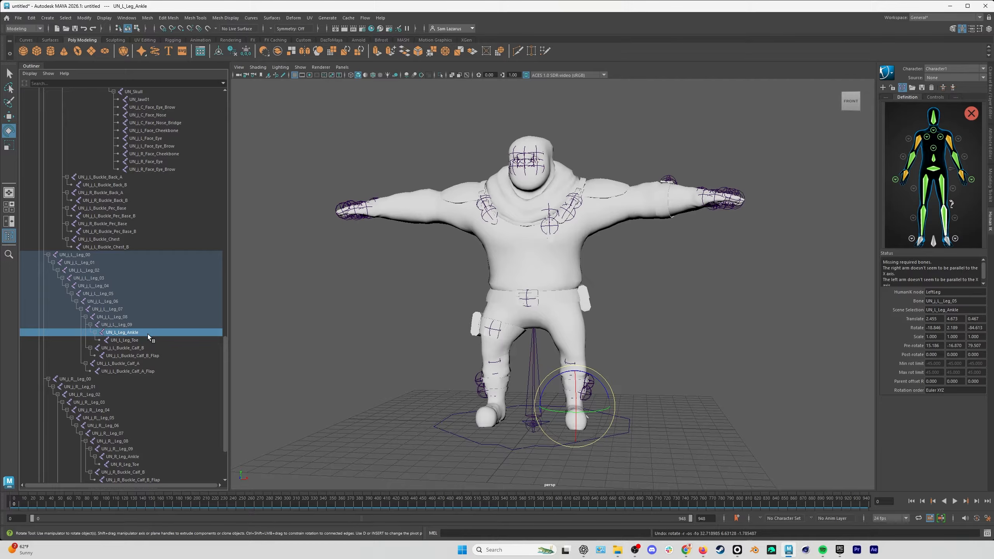
right_click(952, 243)
left_click(963, 244)
left_click(954, 239)
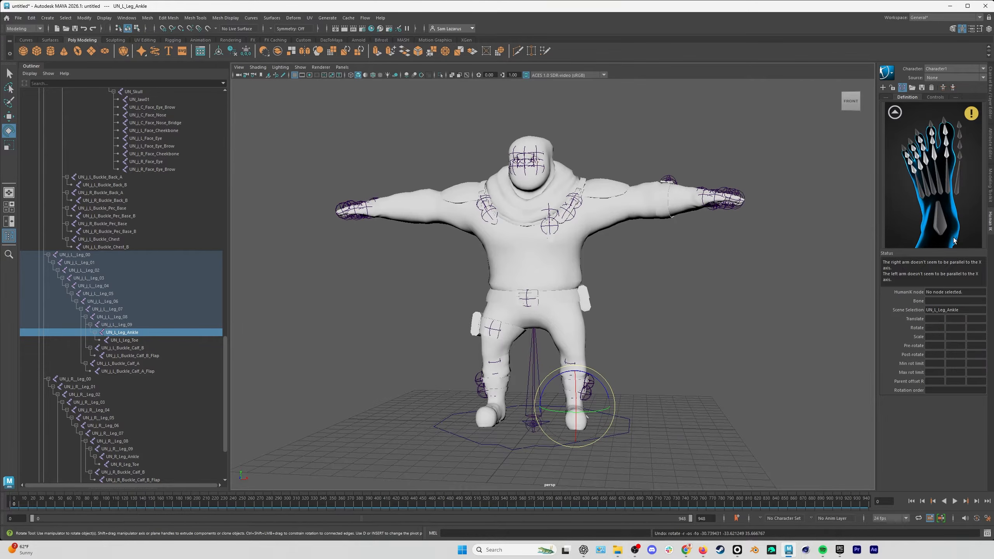
left_click(149, 340)
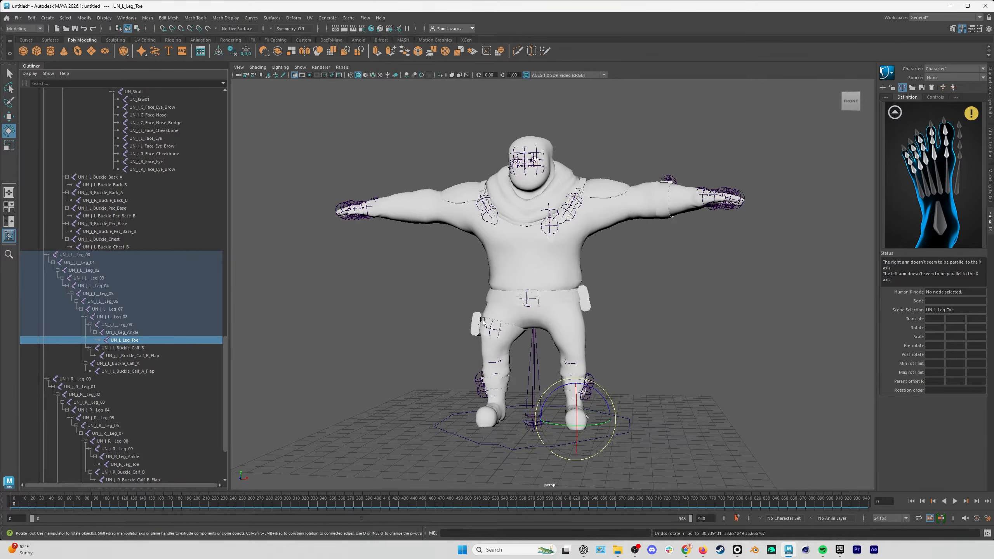
right_click(941, 219)
left_click(945, 227)
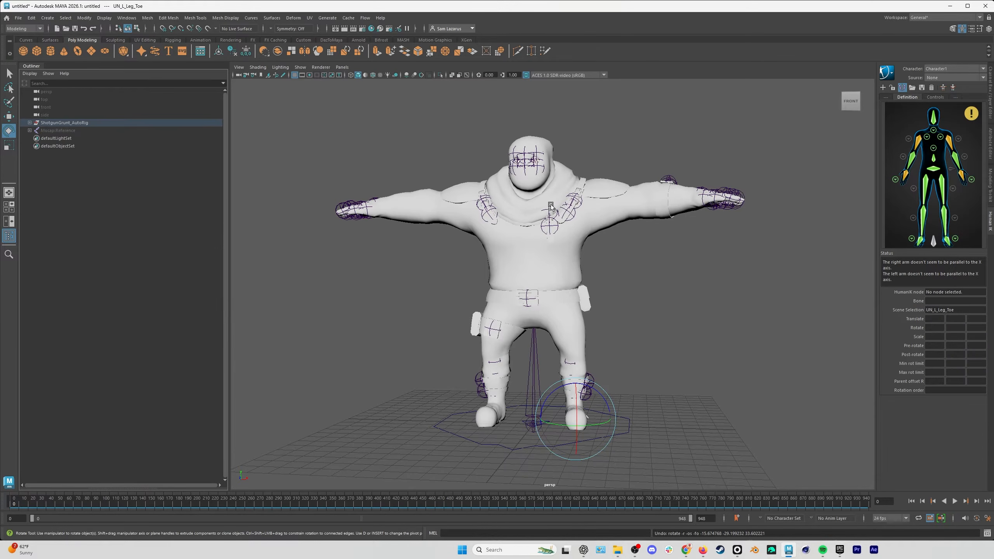
Rename the HumanIK character to GruntCharacter and lock its definition.
left_click(892, 78)
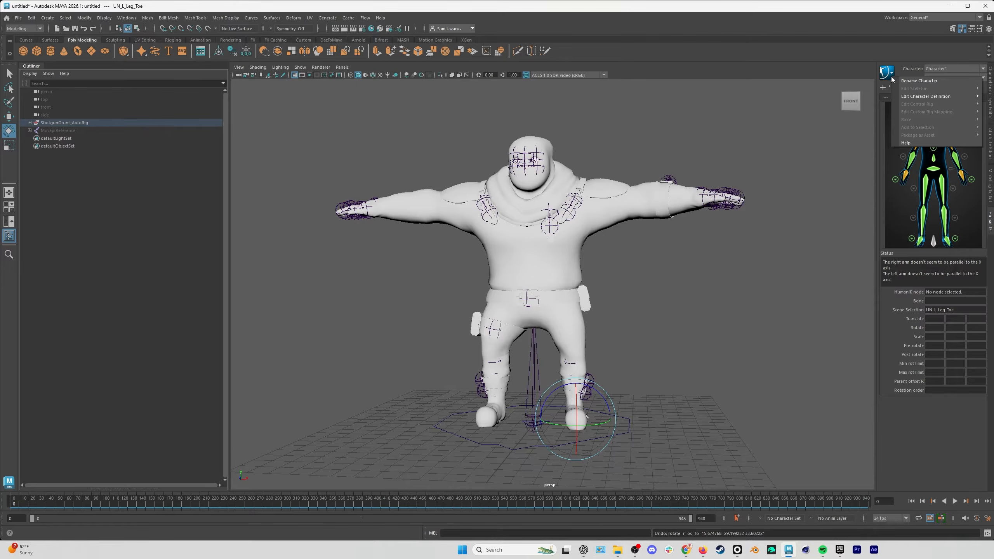
left_click(913, 81)
type("Character")
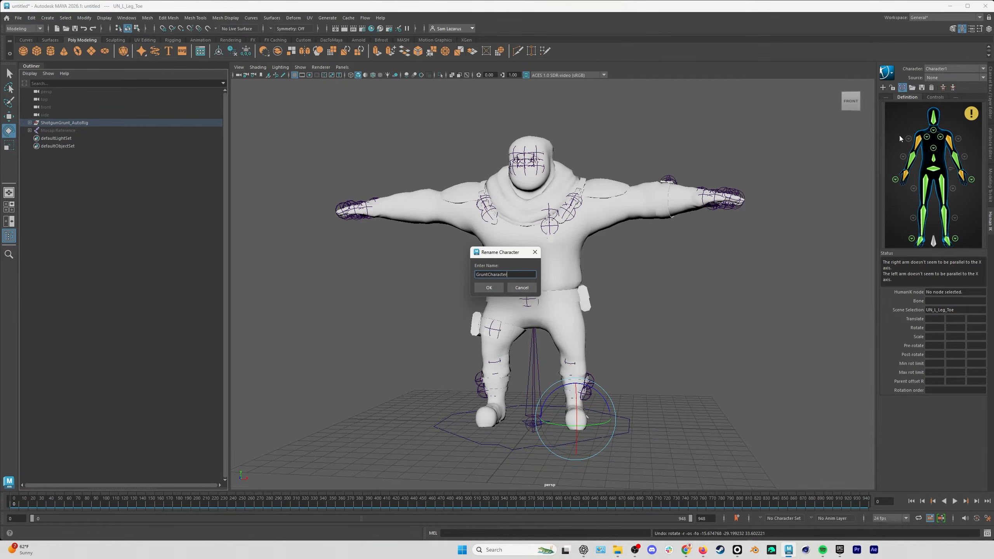
left_click(492, 287)
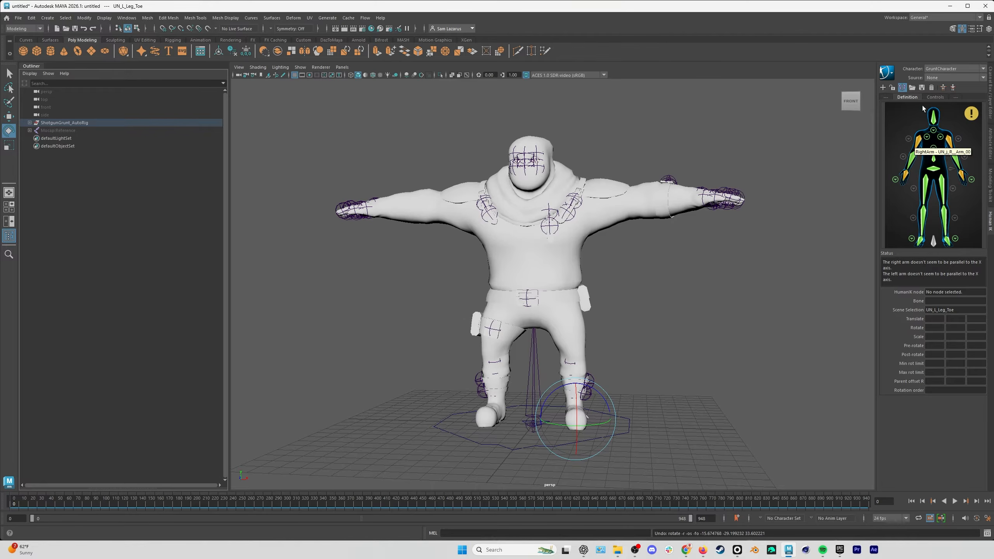
left_click(892, 88)
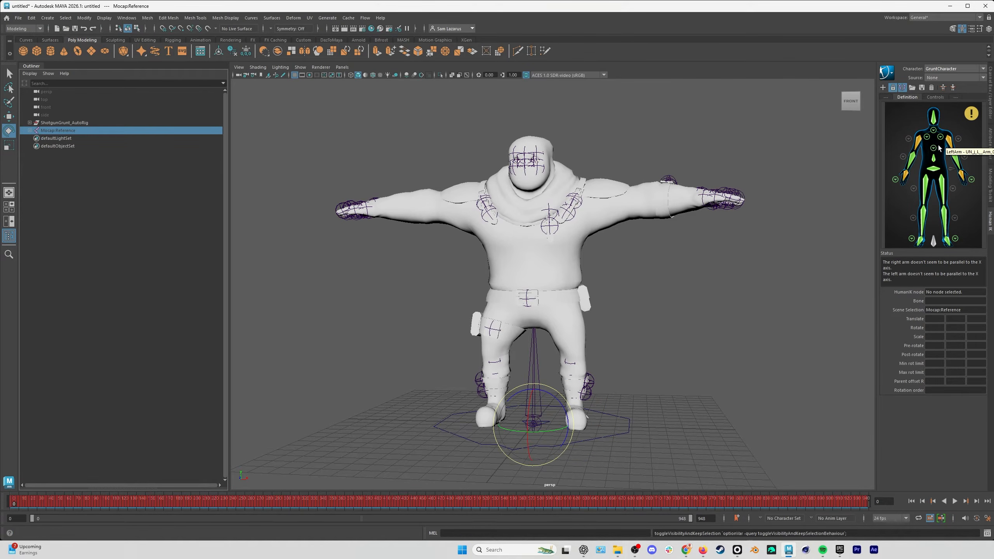
left_click(921, 88)
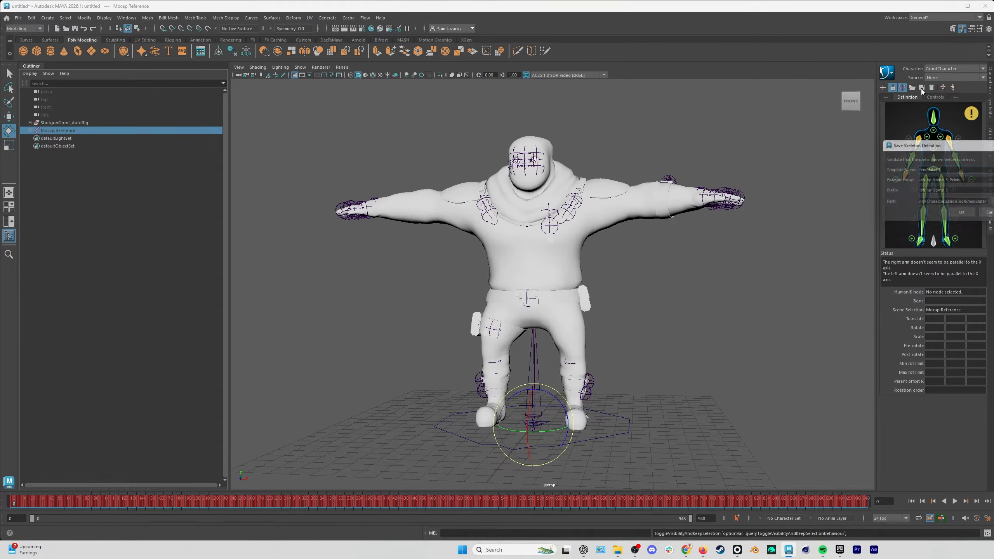
left_click_drag(940, 139, 867, 139)
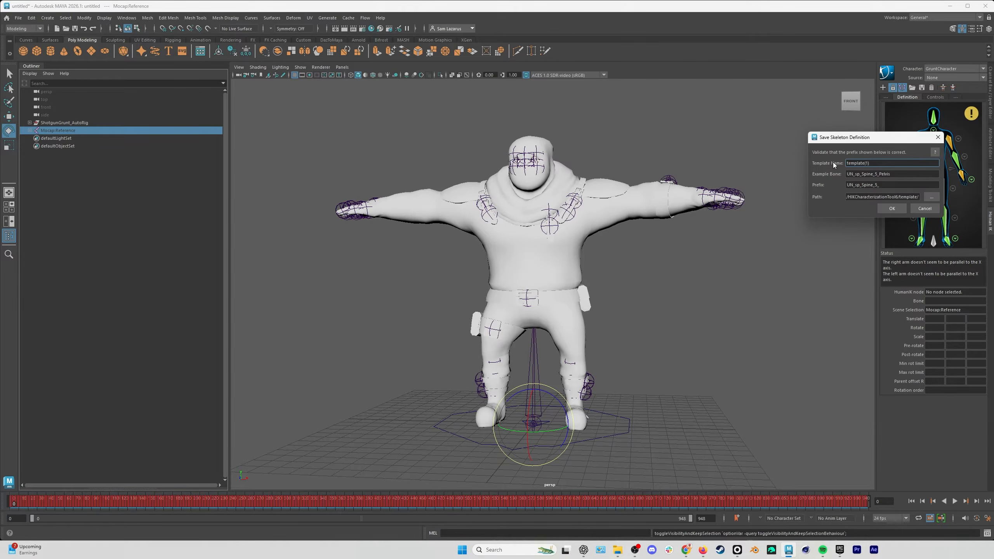
left_click(921, 209)
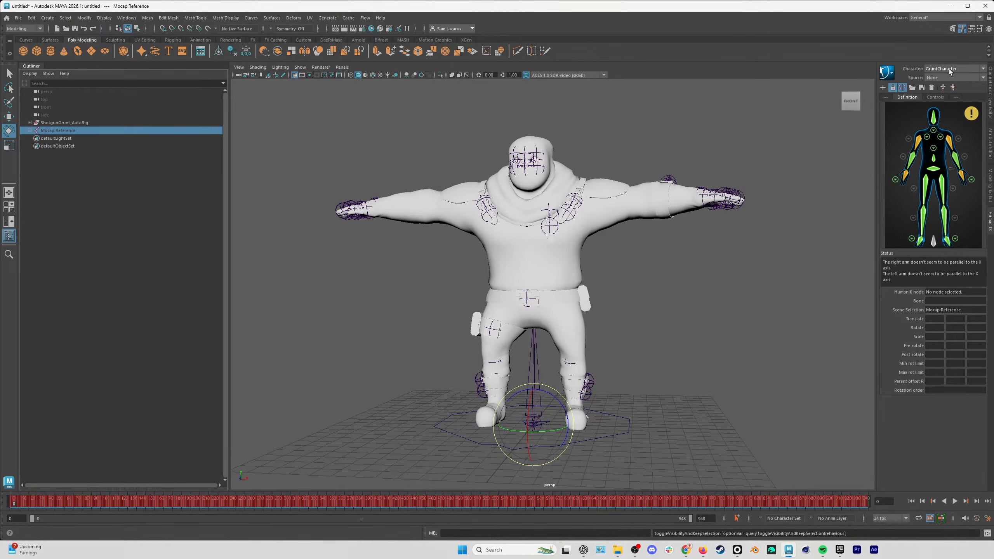
Unhide the Mocap:Reference skeleton and start a new empty HumanIK character definition for it, with the joint hierarchy expanded.
left_click(80, 169)
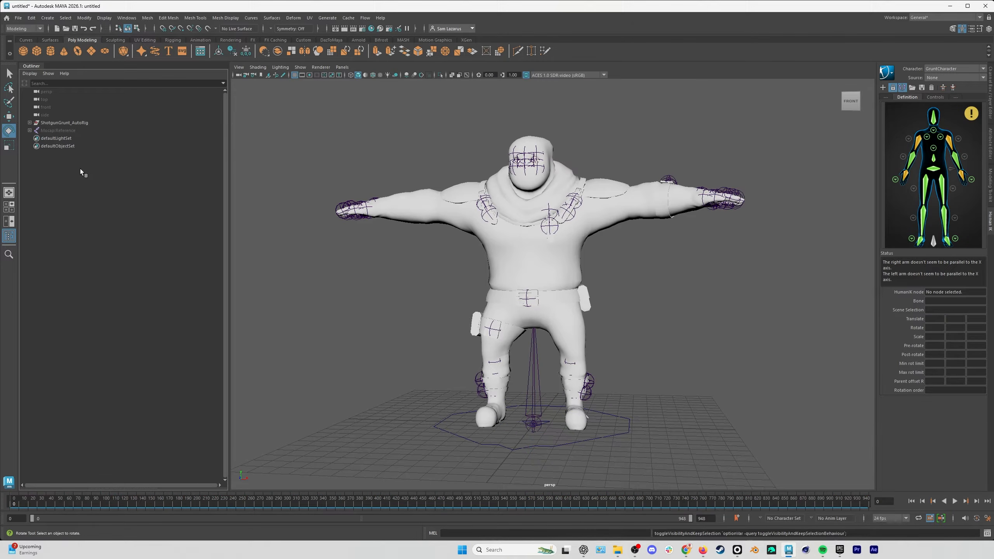
left_click(69, 130)
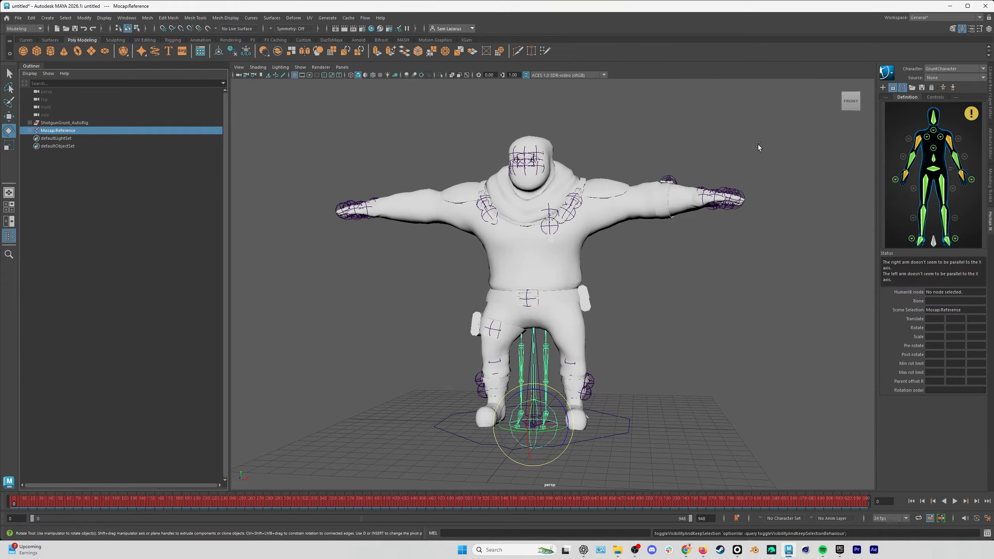
left_click(936, 69)
left_click(934, 83)
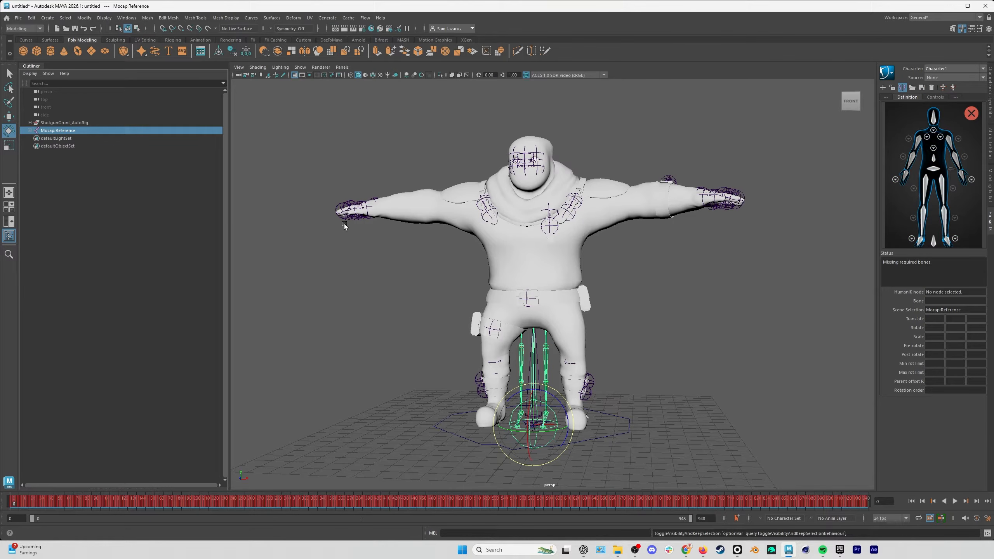
left_click(342, 257)
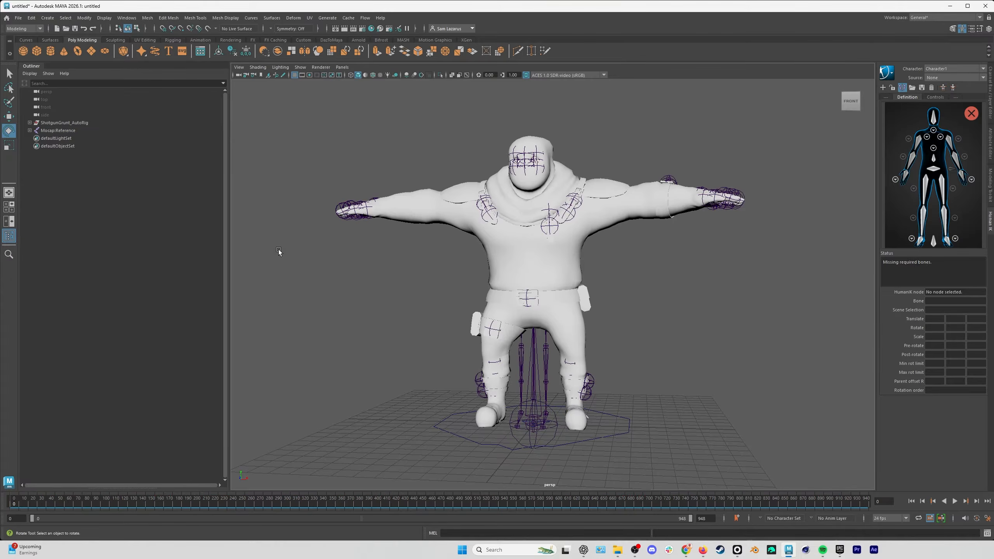
left_click(31, 131, "shift")
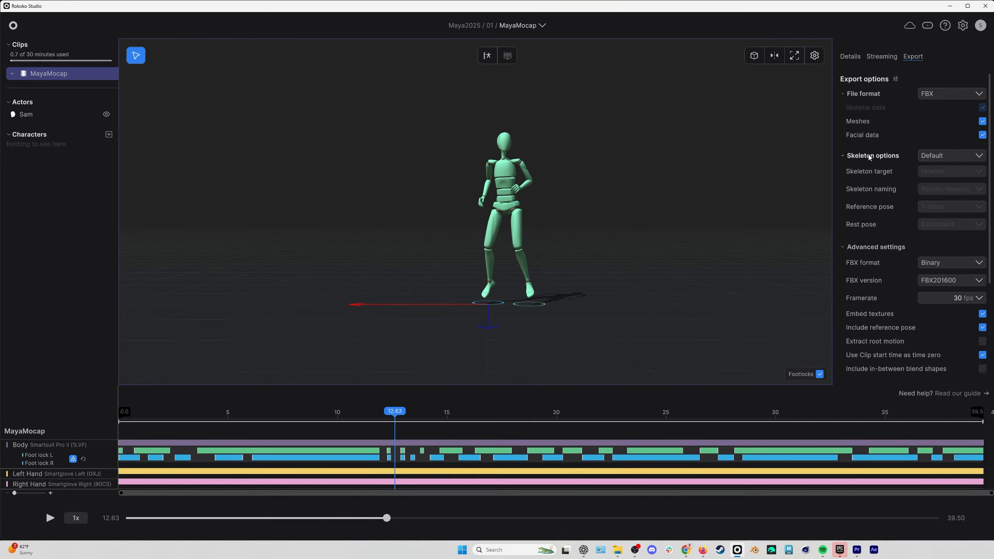
In Rokoko Studio's FBX export options, choose the HumanIK skeleton preset and exclude meshes and facial data.
left_click(980, 160)
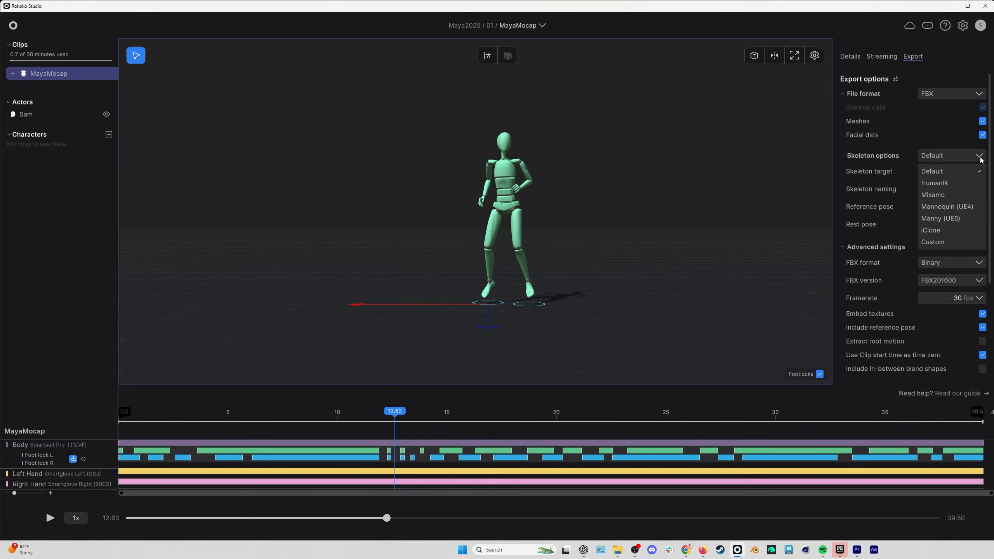
left_click(935, 182)
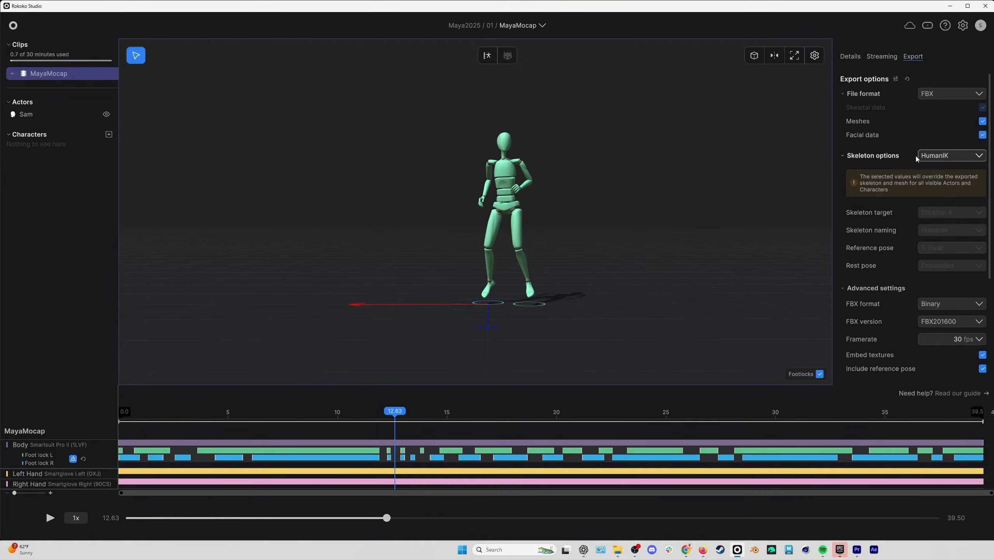
left_click(982, 122)
left_click(982, 135)
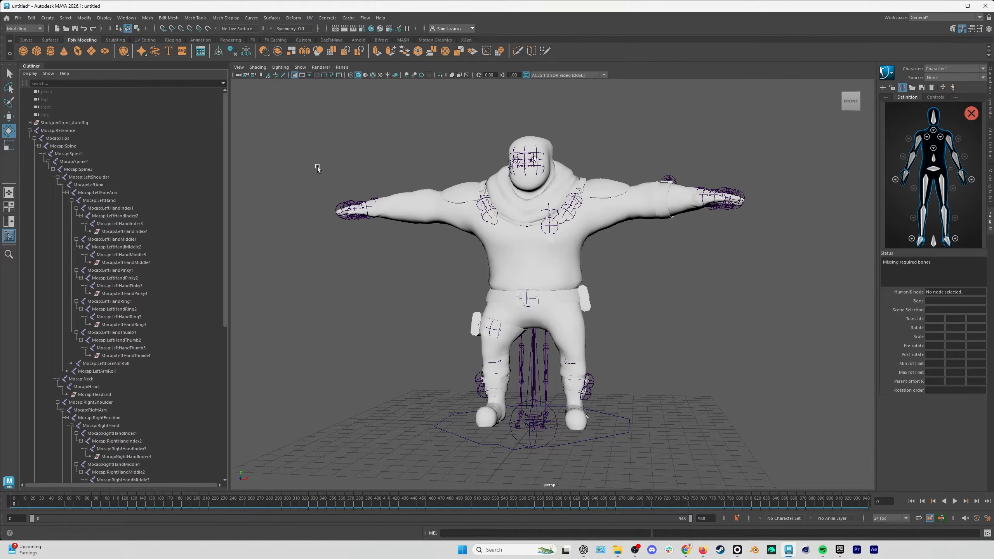
In Maya, load the HIK skeleton definition template for the Mocap:Hips skeleton, matching all bones with the Mocap: prefix.
left_click(82, 138)
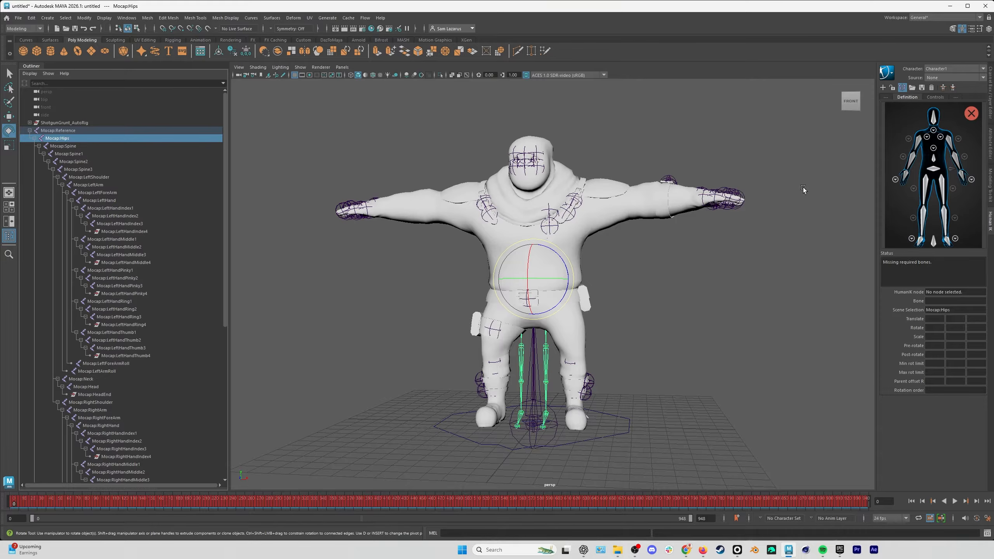
left_click(912, 88)
left_click(926, 191)
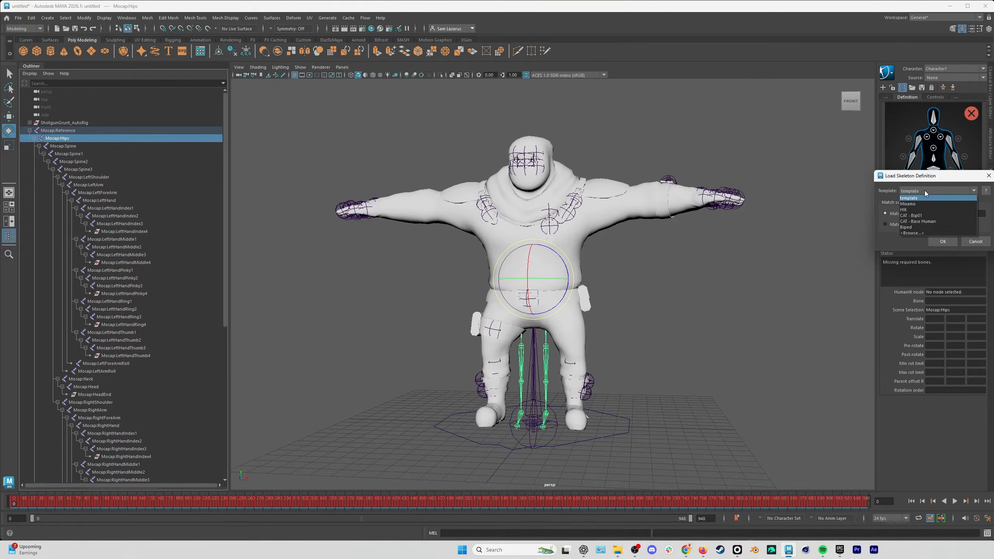
left_click(914, 210)
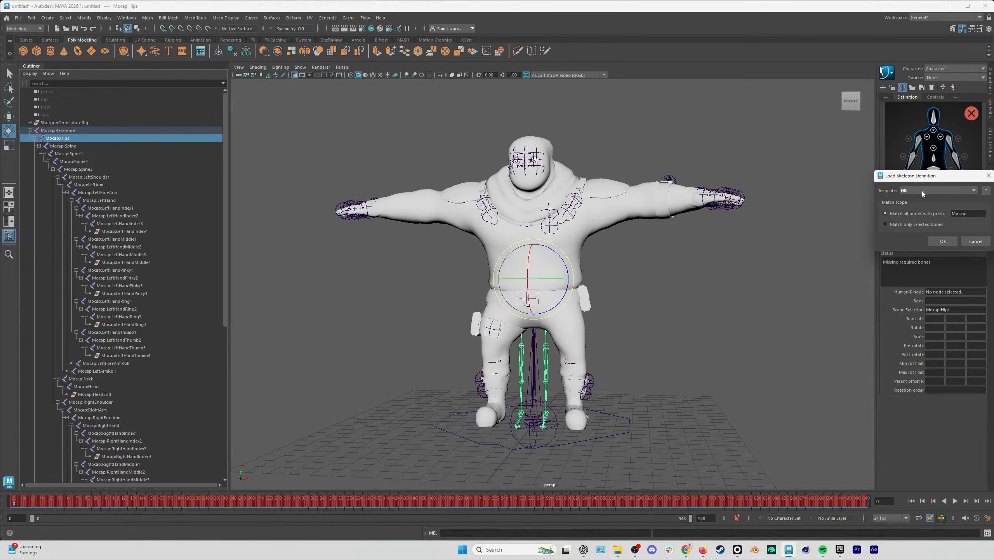
left_click(944, 242)
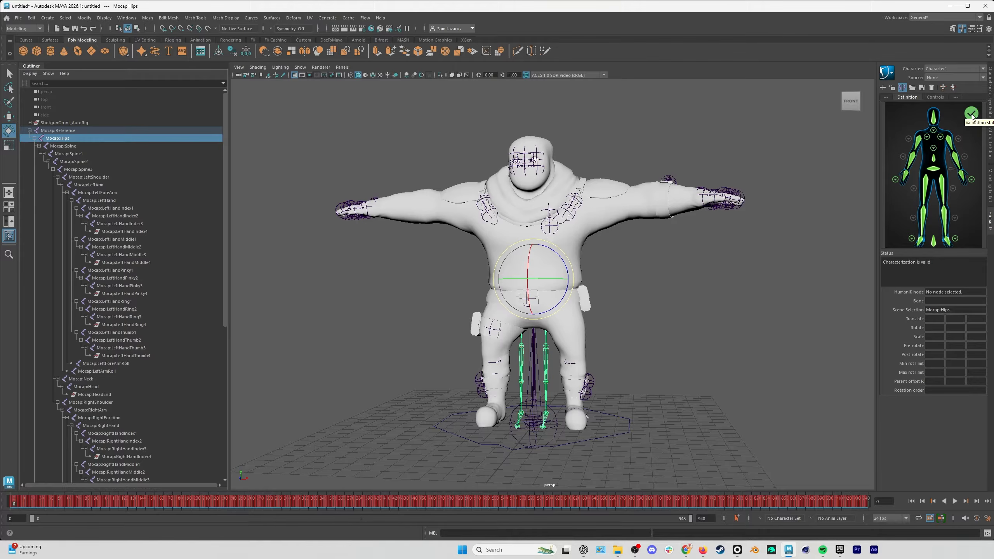
Make GruntCharacter the active HumanIK character with its definition shown, and collapse the Mocap:Reference hierarchy.
left_click(982, 69)
left_click(948, 95)
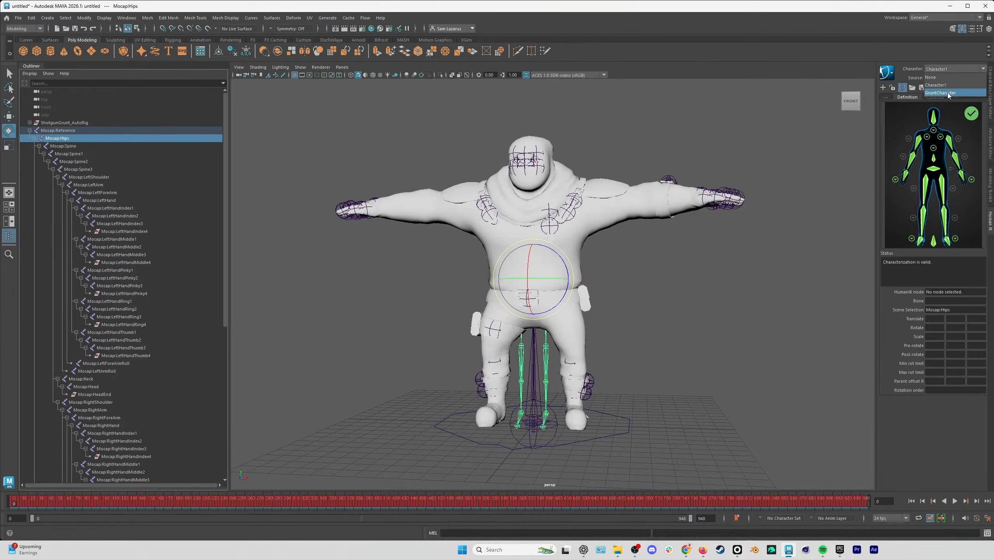
left_click(912, 98)
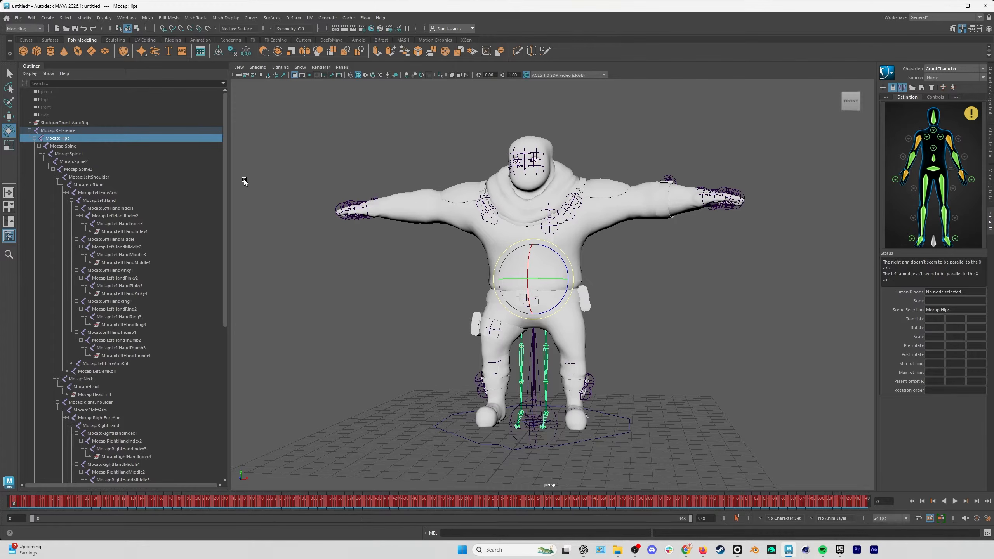
left_click(30, 131)
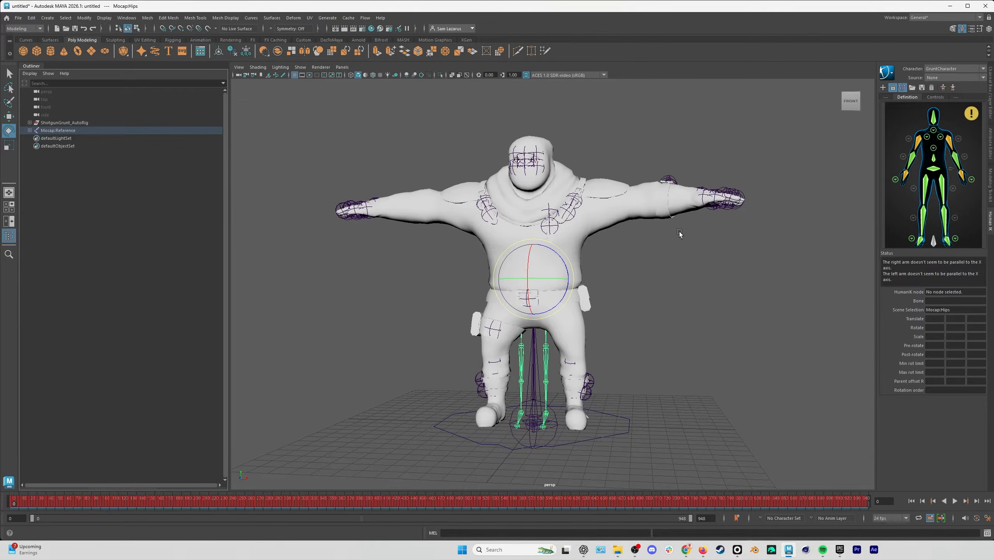
Clear the selection, play and scrub the mocap skeleton's animation, and return to the first frame.
left_click(710, 281)
key("alt+v")
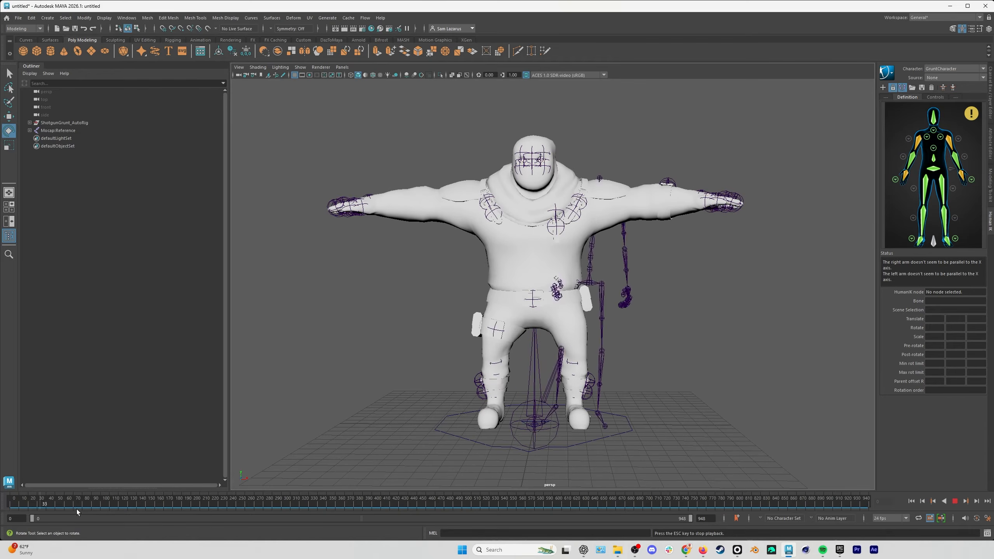
mouse_move(274, 503)
left_mouse_down()
mouse_move(321, 503)
mouse_move(221, 501)
mouse_move(251, 501)
left_mouse_up()
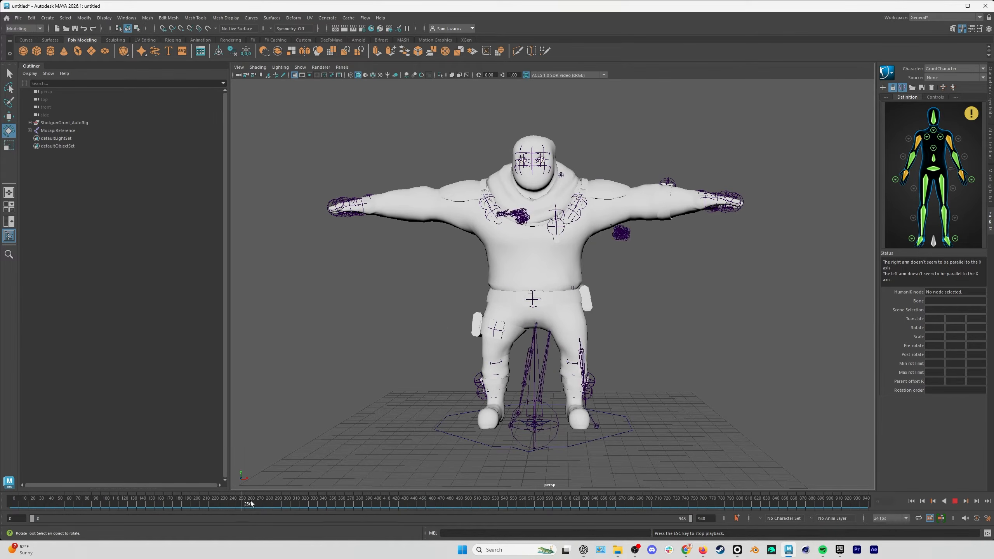
left_click(954, 502)
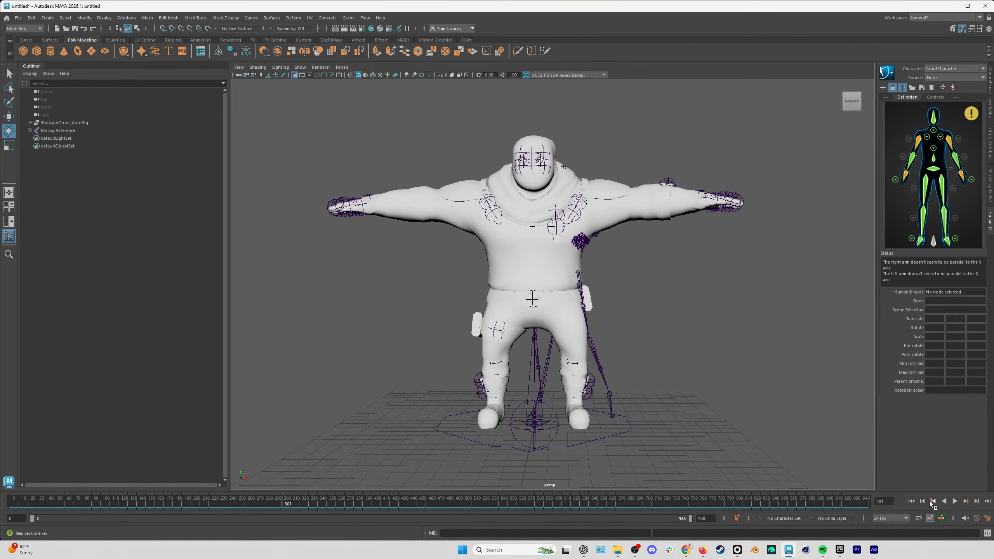
left_click(911, 502)
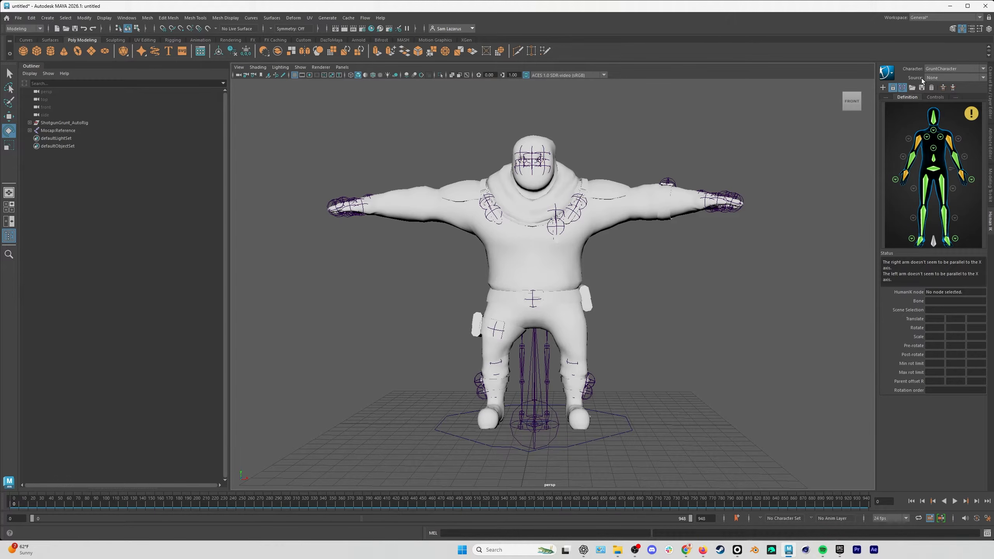
Set Character1 as GruntCharacter's source, and review the retargeted animation before returning to the first frame.
left_click(946, 78)
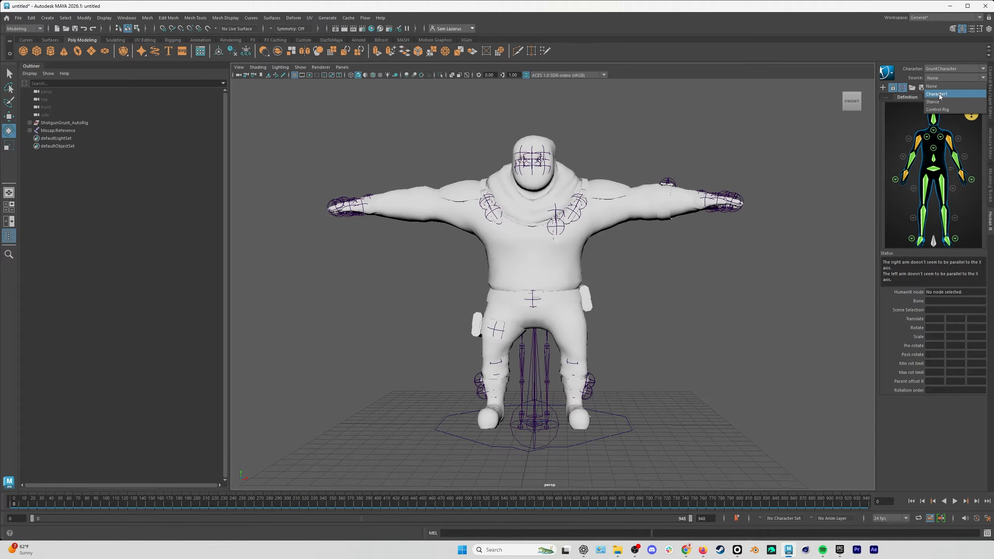
left_click(939, 94)
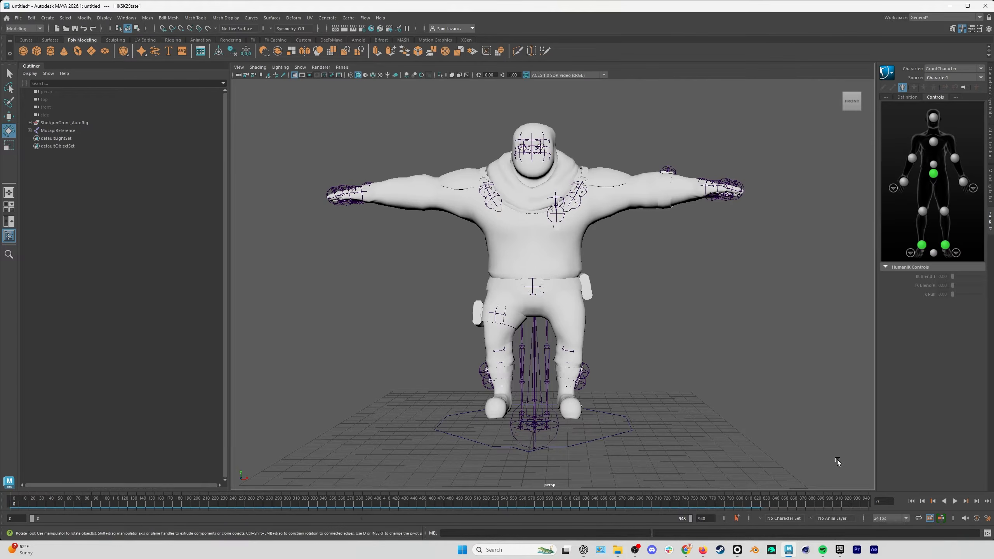
left_click(955, 502)
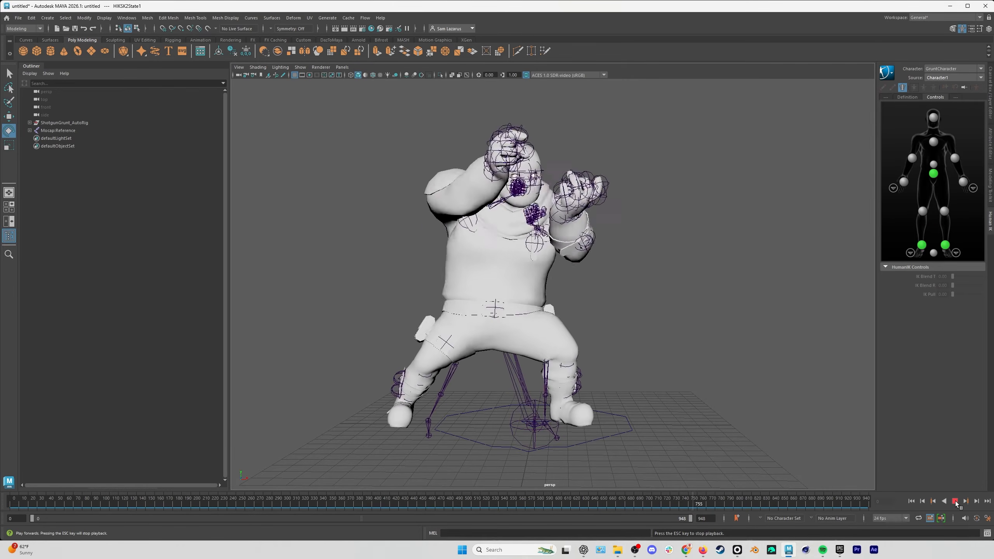
left_click(955, 501)
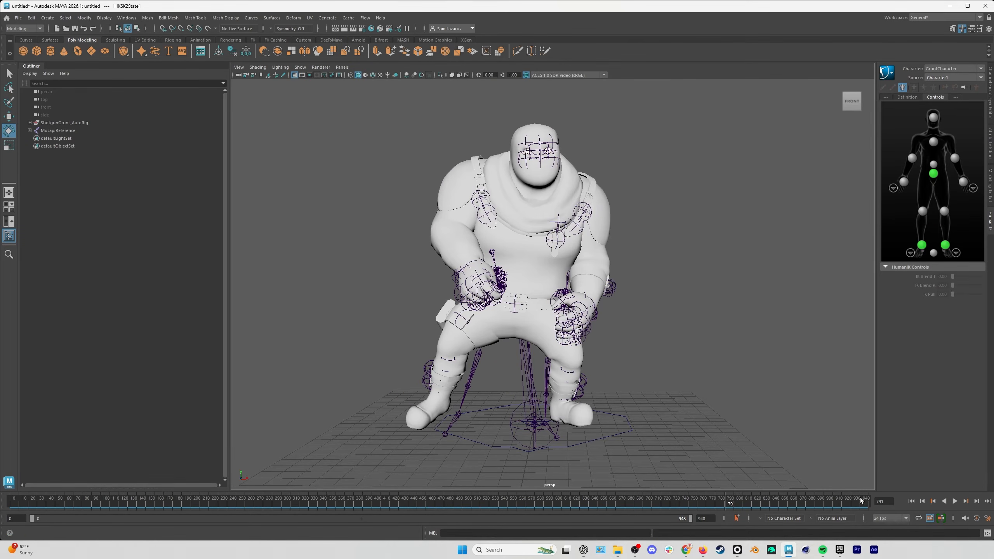
mouse_move(734, 501)
left_mouse_down()
mouse_move(508, 501)
mouse_move(526, 501)
left_mouse_up()
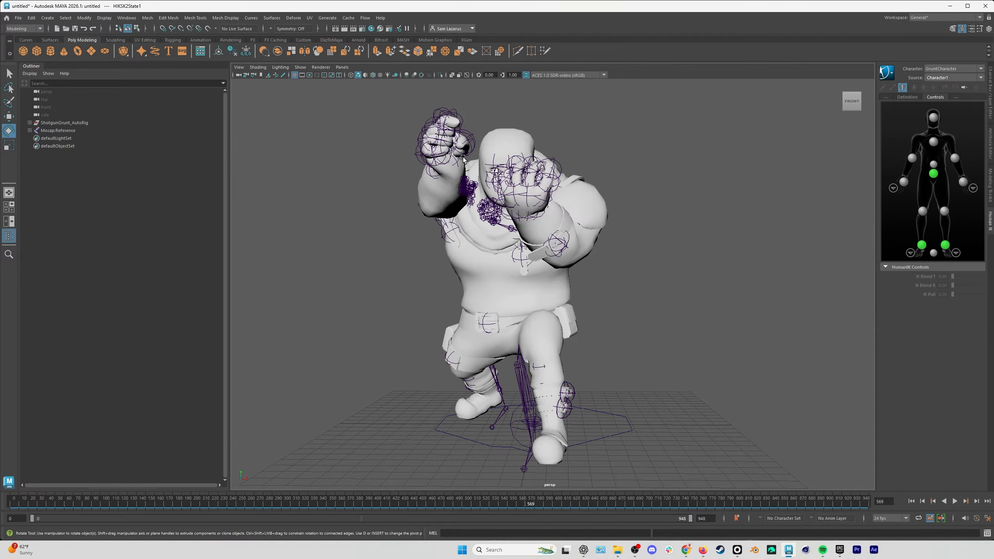
left_click(912, 501)
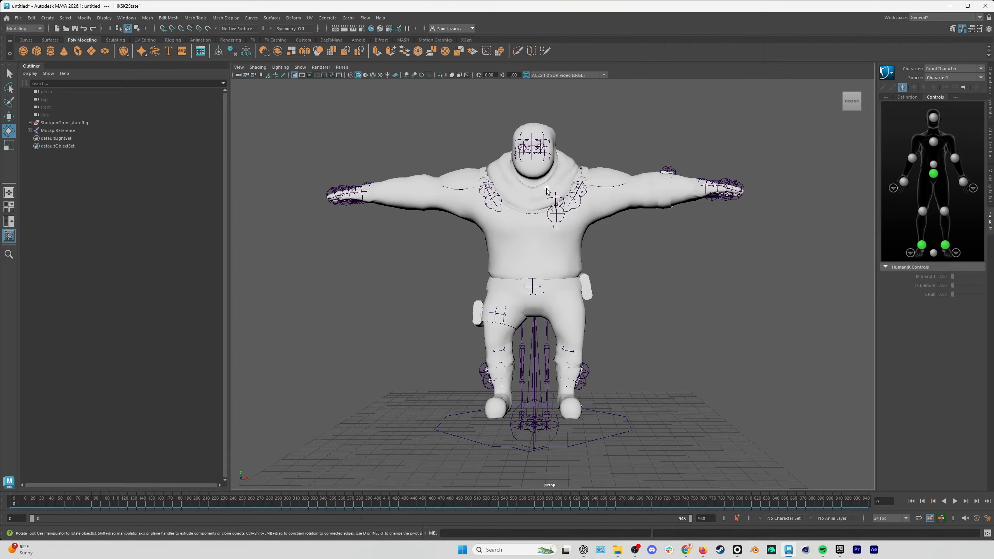
left_click_drag(568, 292, 549, 302, "alt")
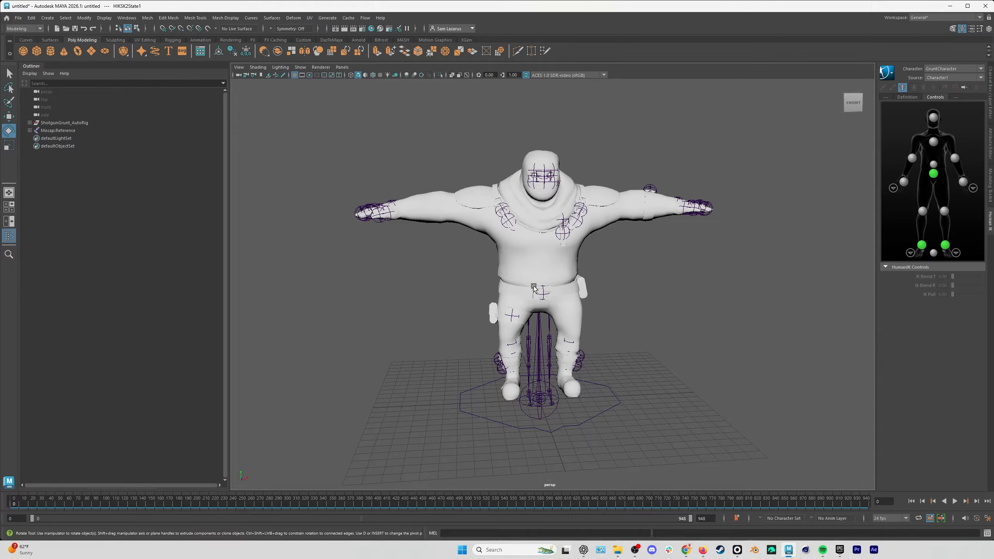
Bake GruntCharacter's retargeted animation to a HumanIK control rig.
left_click(907, 97)
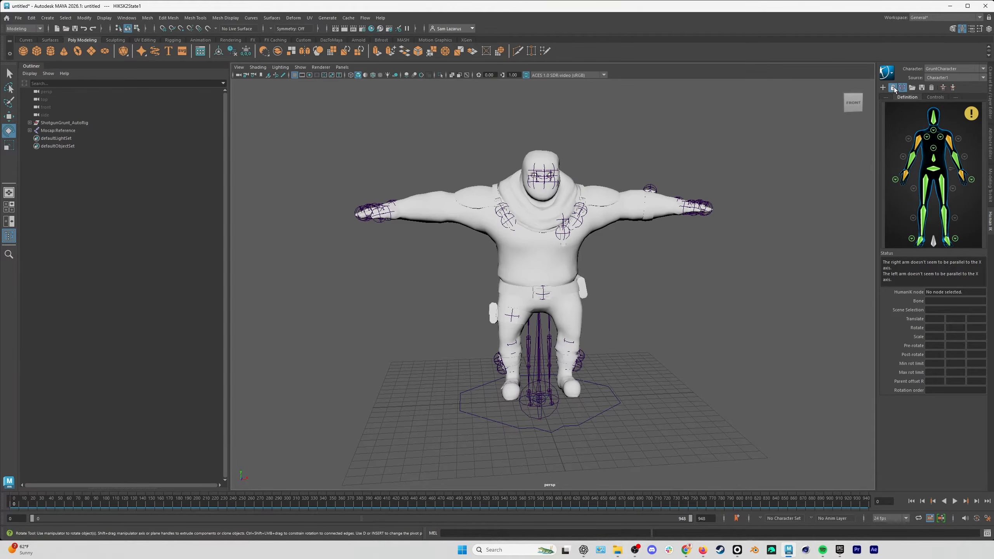
left_click(893, 75)
mouse_move(907, 116)
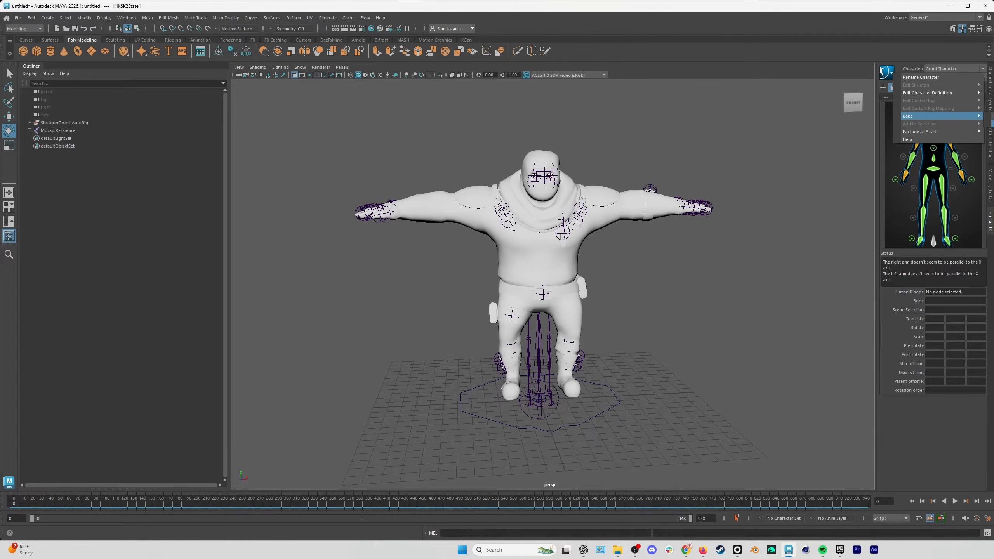
left_click(993, 124)
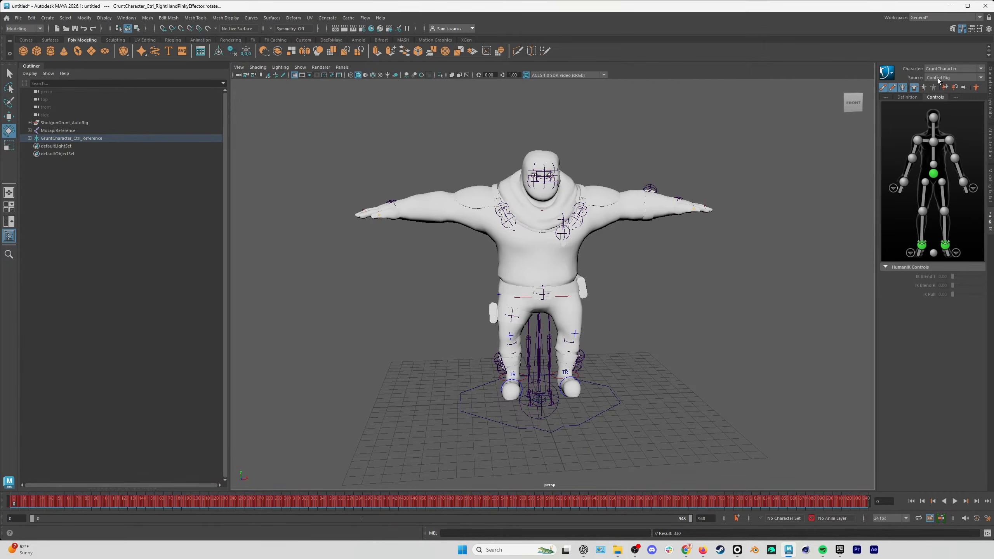
Test-move the control rig's left wrist effector downward, scrub the baked animation, and return to the first frame.
left_click(963, 182)
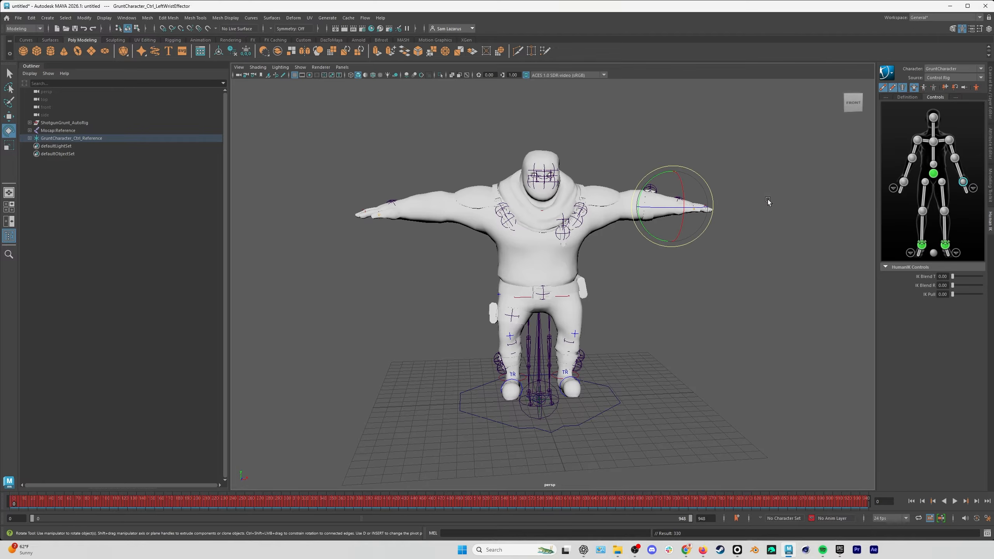
key("w")
left_click_drag(700, 184, 707, 208)
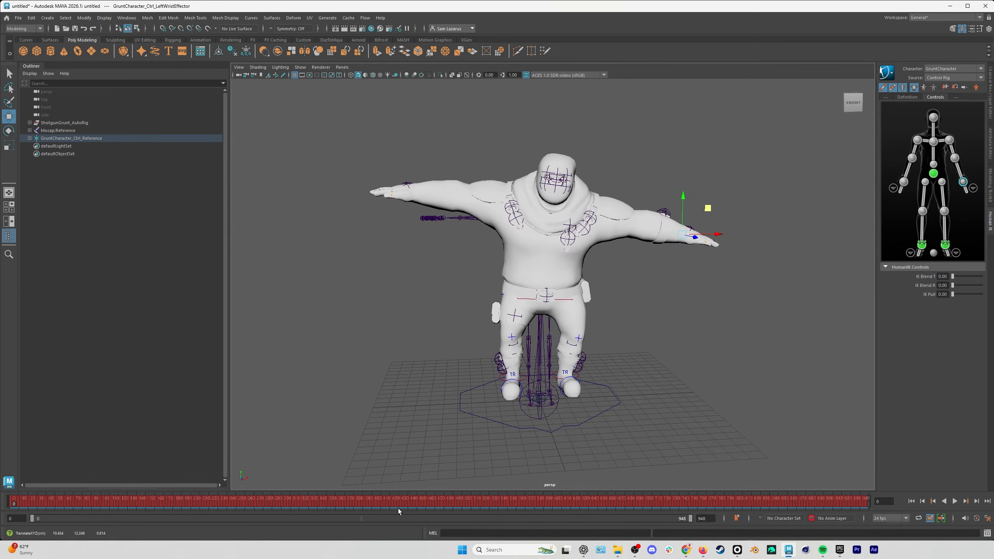
left_click_drag(172, 503, 148, 503)
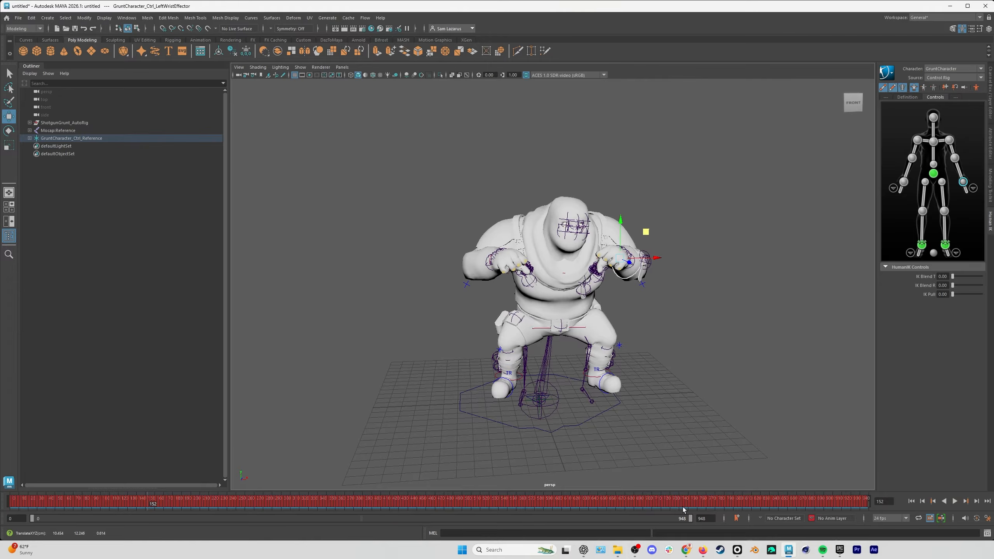
left_click(911, 501)
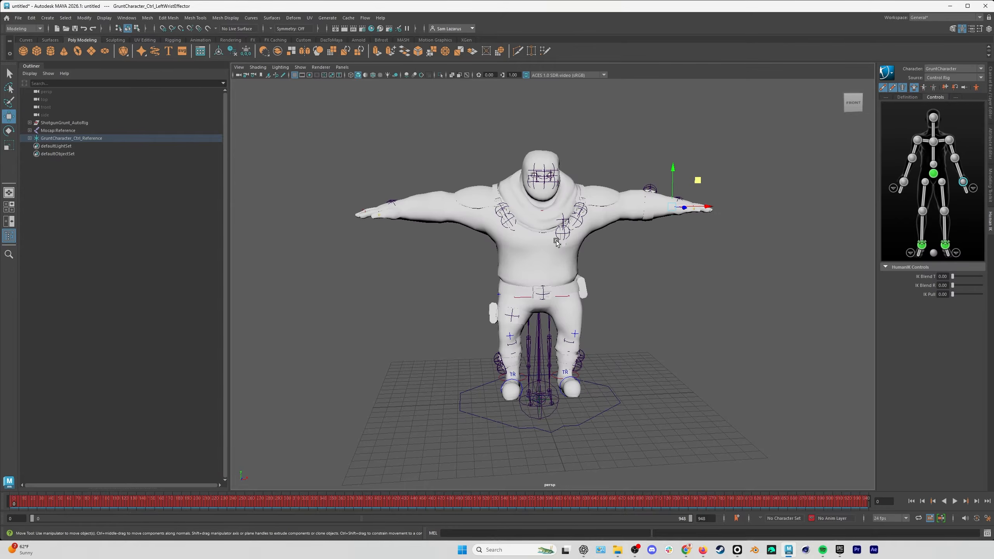
Delete the Mocap:Reference skeleton, and check the baked keys on the wrist and right elbow effectors.
left_click(57, 130)
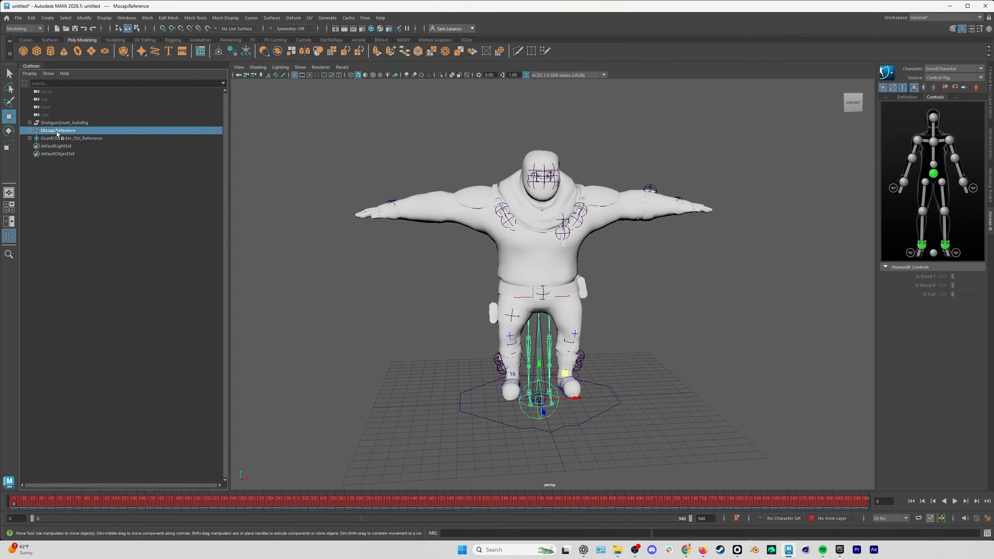
key("Delete")
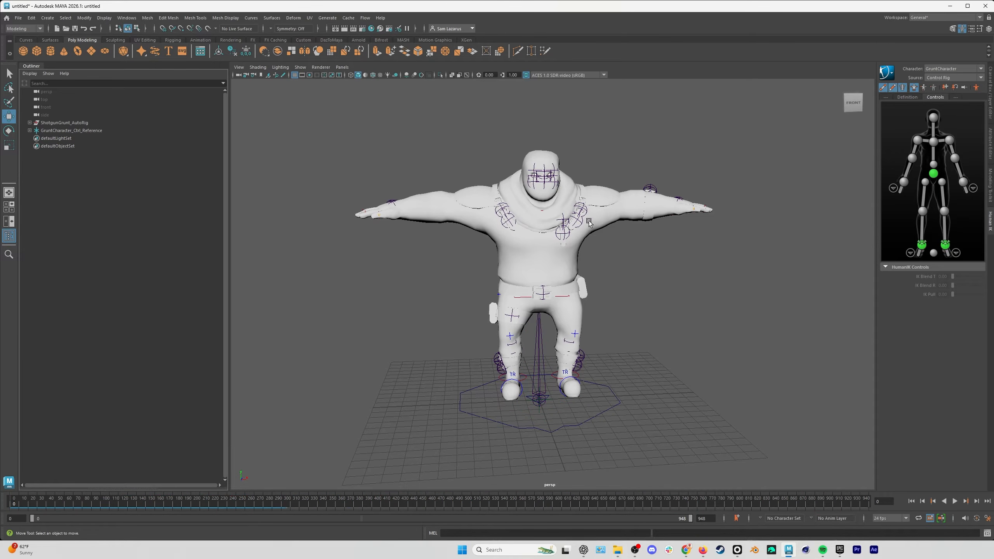
left_click(904, 182)
left_click(962, 182)
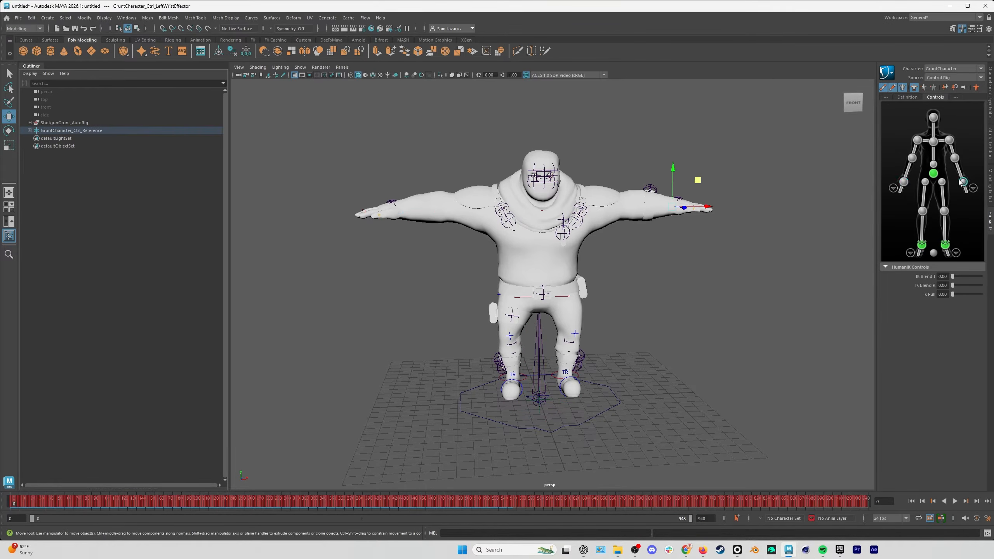
left_click(912, 158)
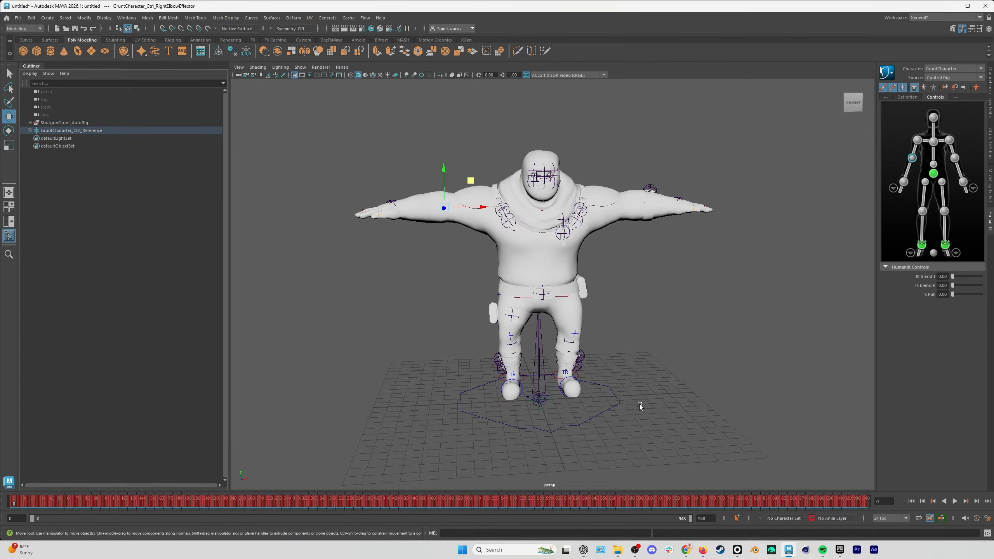
left_click(663, 396)
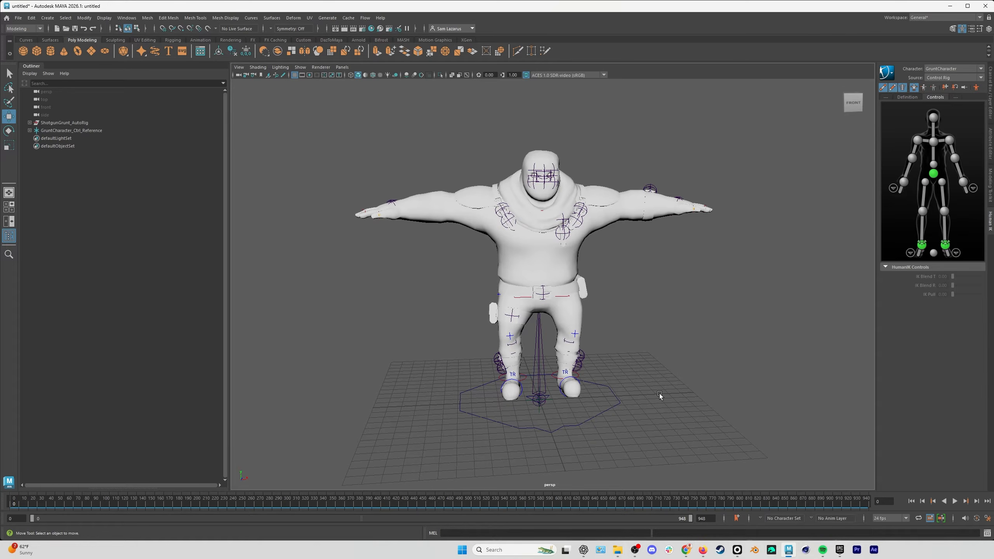
Open the Graph Editor for all of GruntCharacter's control rig effectors and select every key on their curves.
left_click(127, 17)
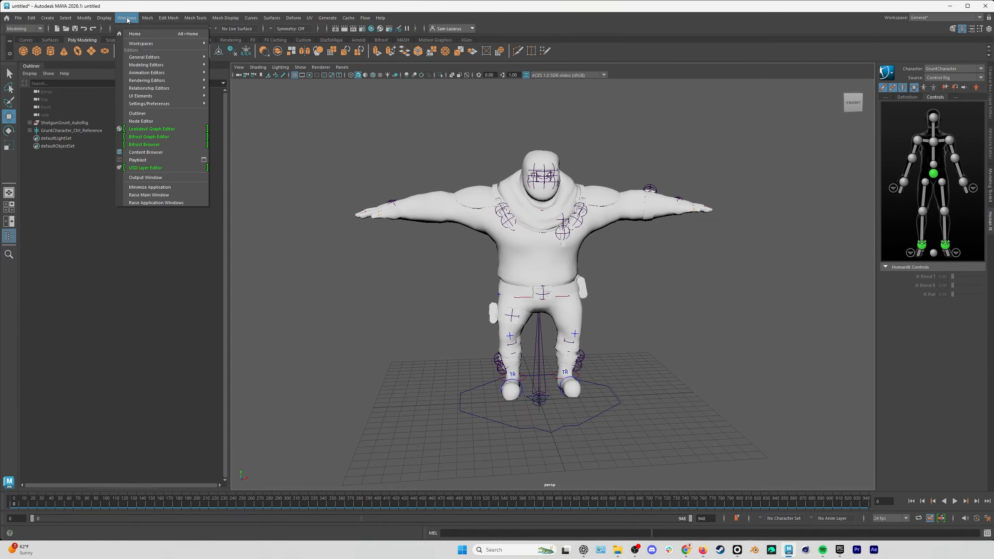
mouse_move(156, 73)
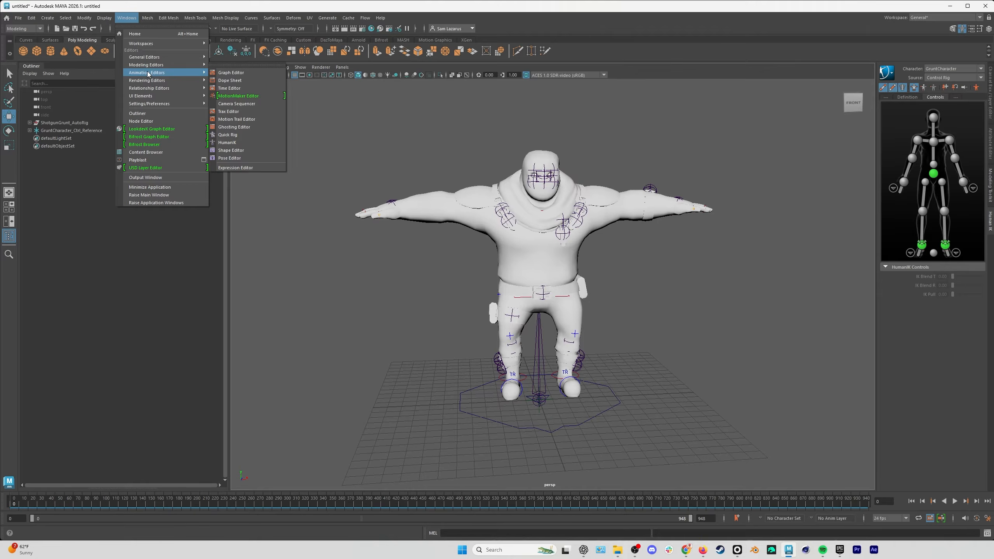
left_click(235, 73)
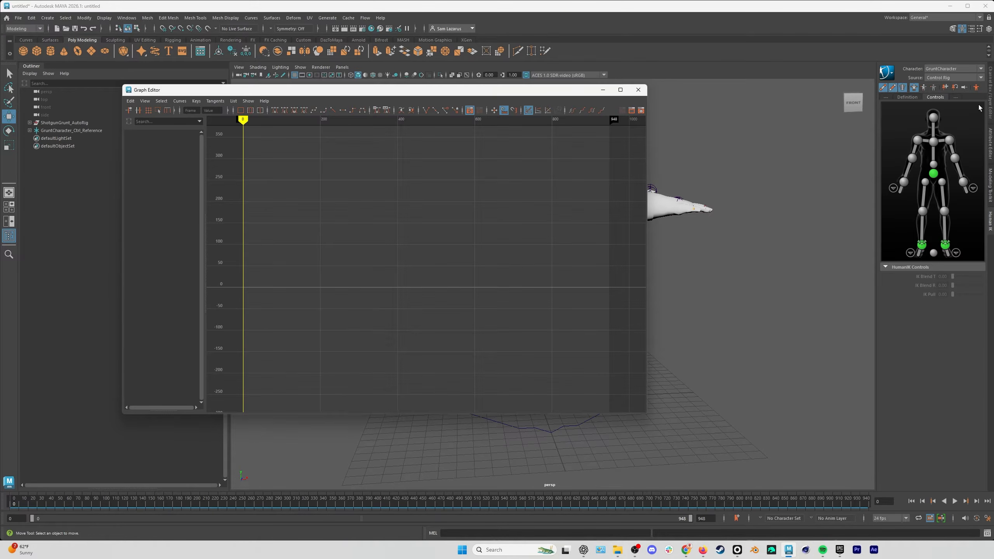
left_click_drag(979, 107, 885, 261)
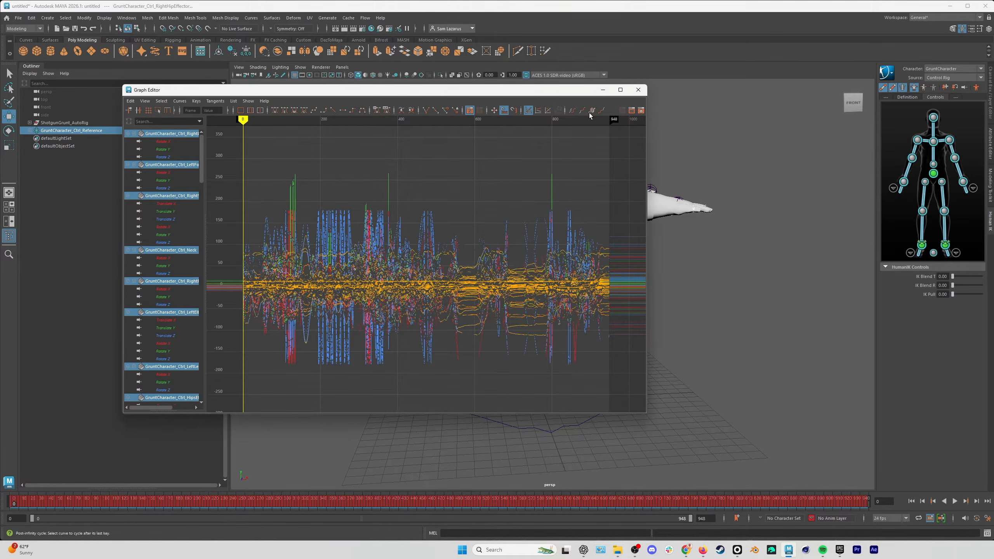
left_click_drag(560, 91, 543, 84)
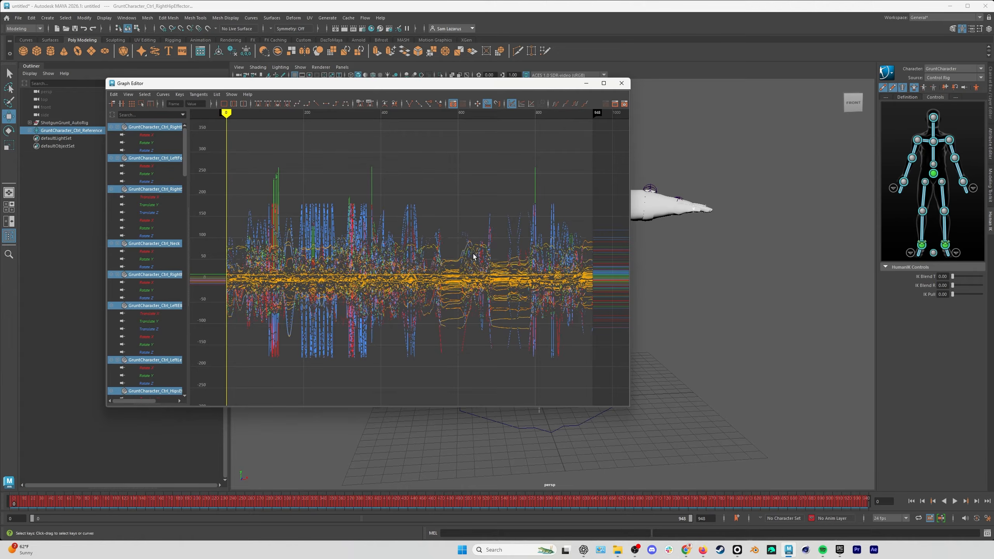
left_click_drag(620, 129, 207, 402)
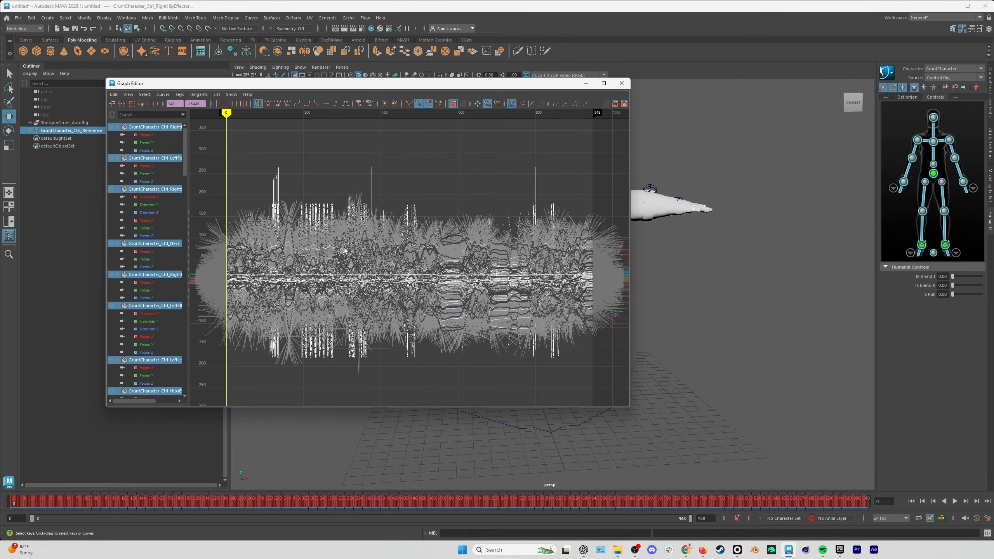
Smooth the selected curves with the Butterworth filter at cutoff frequency 3.00 and sampling rate 30.00, close the Graph Editor and clear the selection.
left_click(163, 94)
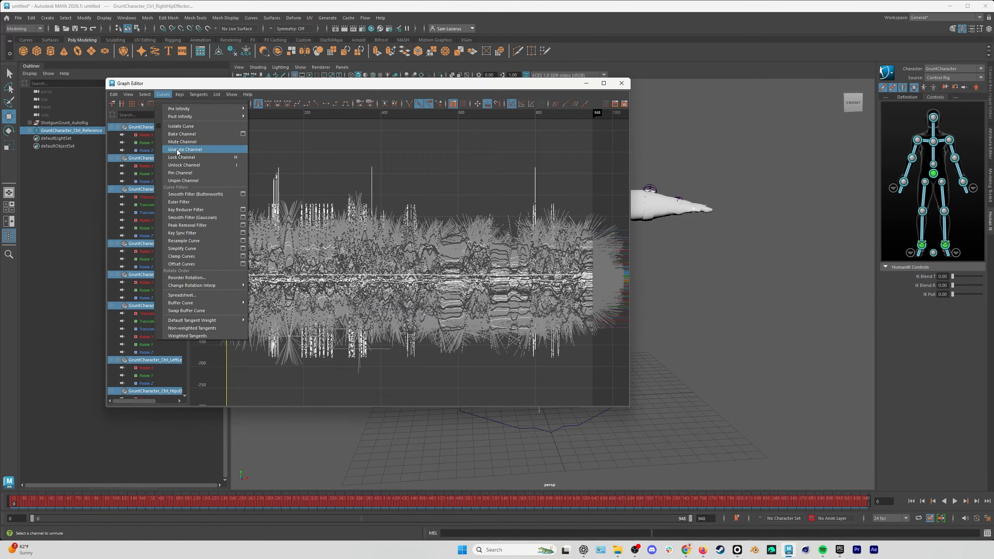
left_click(243, 195)
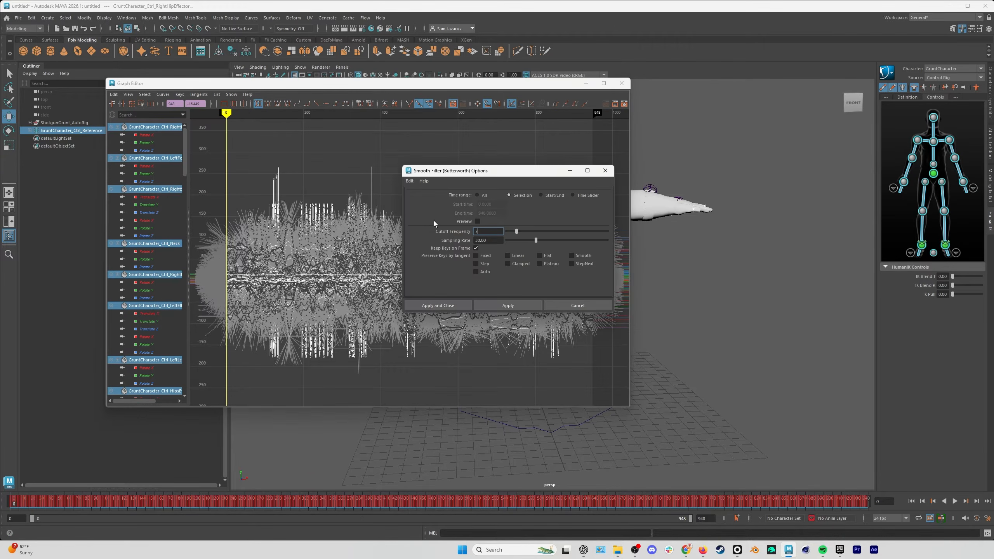
left_click(485, 231)
key("Tab")
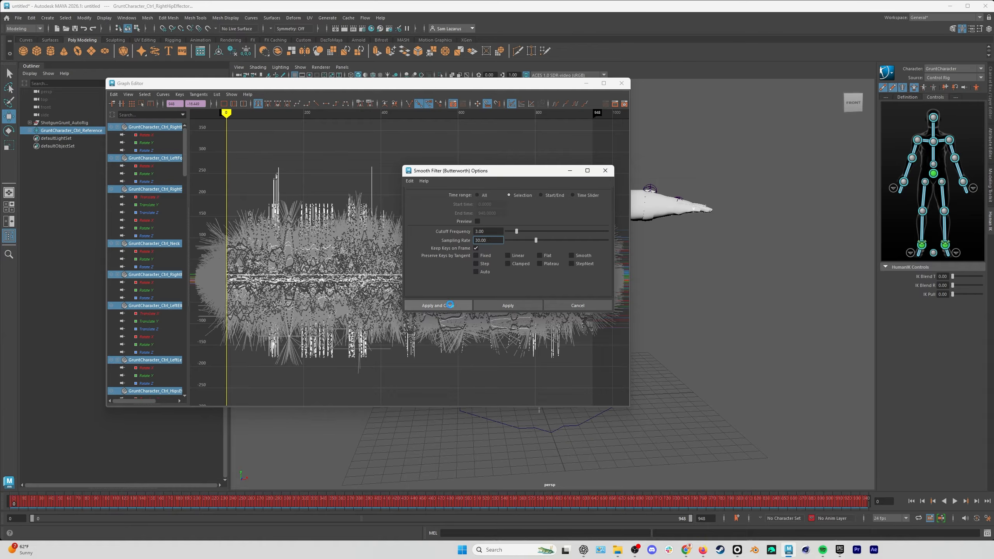
left_click(450, 305)
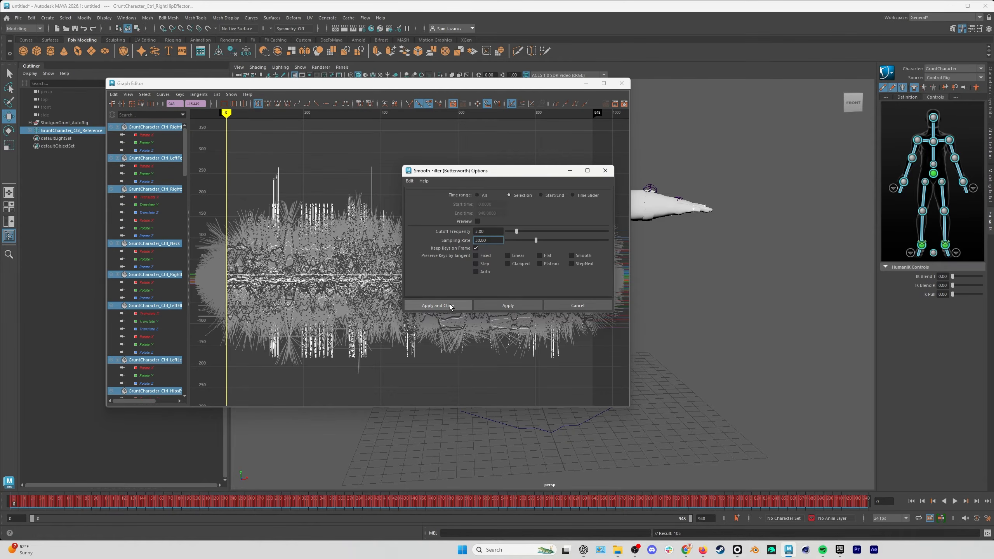
left_click(621, 84)
left_click(681, 276)
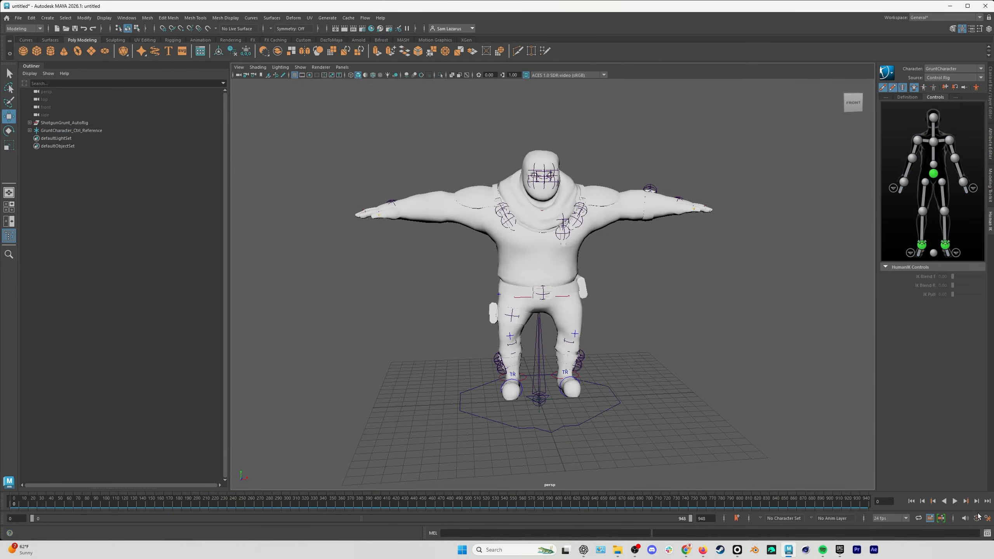
Play back the smoothed animation and return to the first frame.
left_click(955, 501)
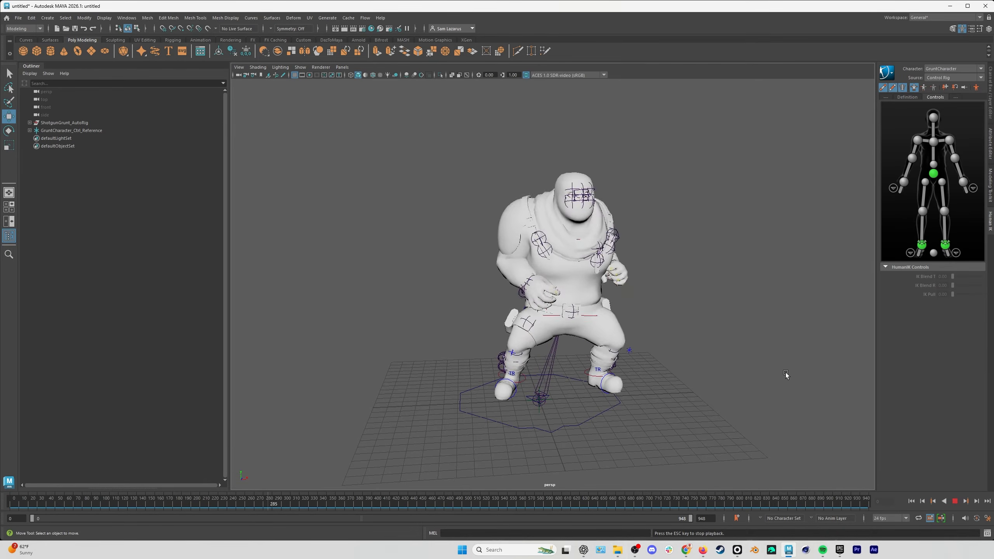
left_click(955, 501)
left_click(912, 501)
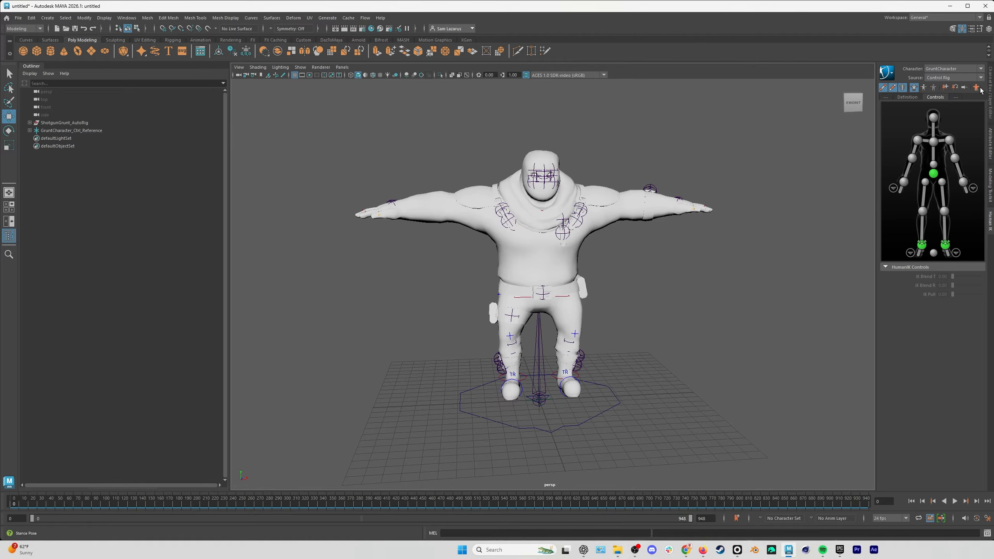
Show the animation layers and scrub to the crouching pose at frame 562.
left_click(992, 113)
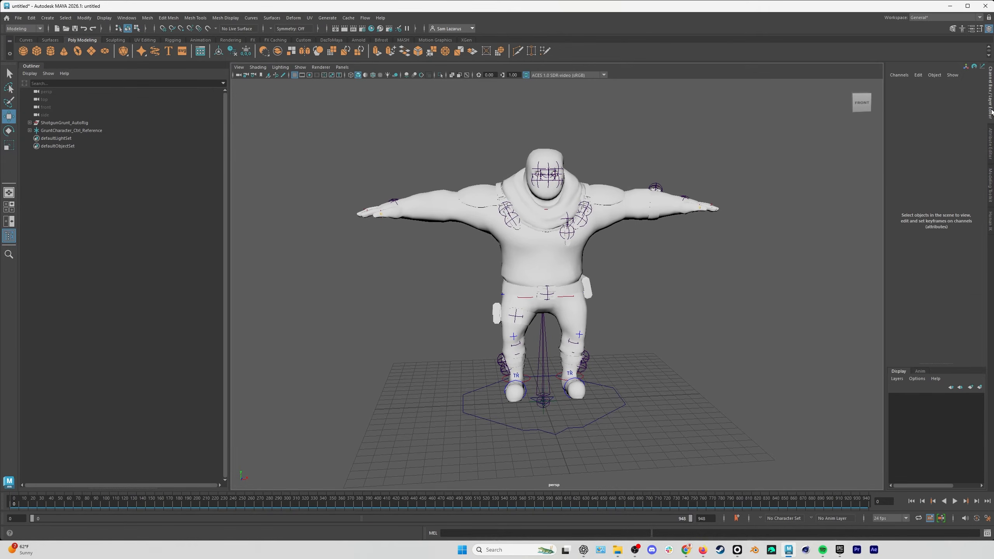
left_click(921, 372)
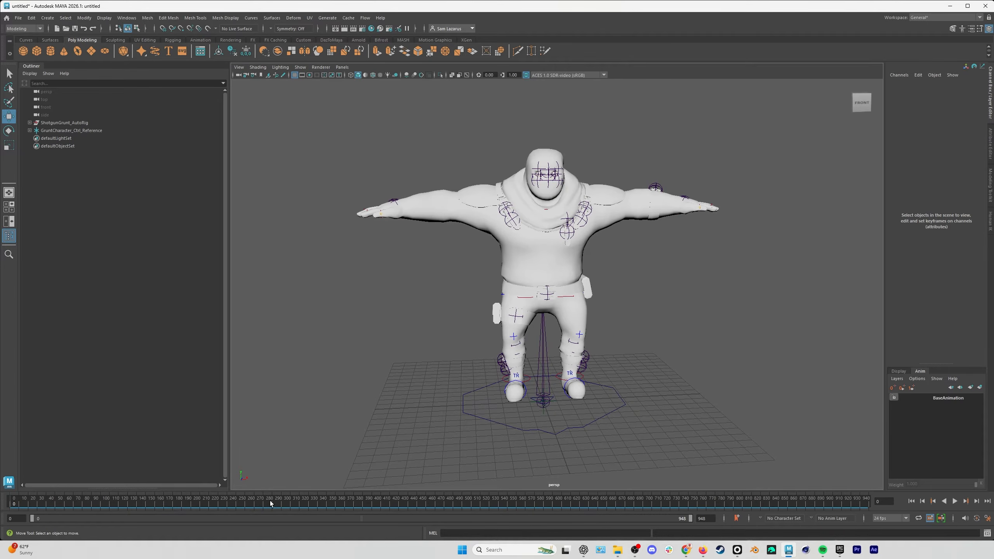
left_click_drag(218, 506, 514, 503)
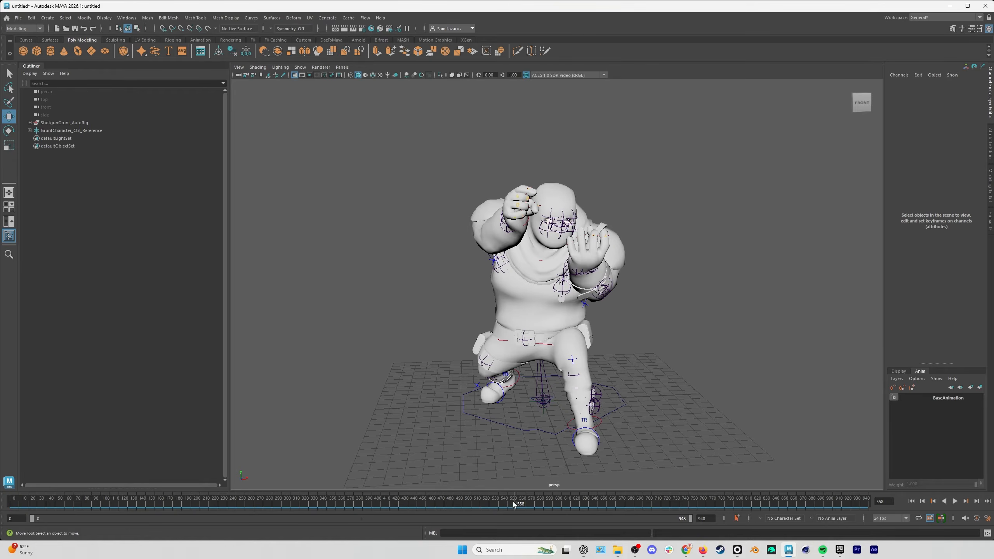
mouse_move(515, 504)
left_mouse_down()
mouse_move(503, 507)
mouse_move(519, 504)
left_mouse_up()
Create an animation layer from the control rig's right wrist effector.
left_click(962, 182)
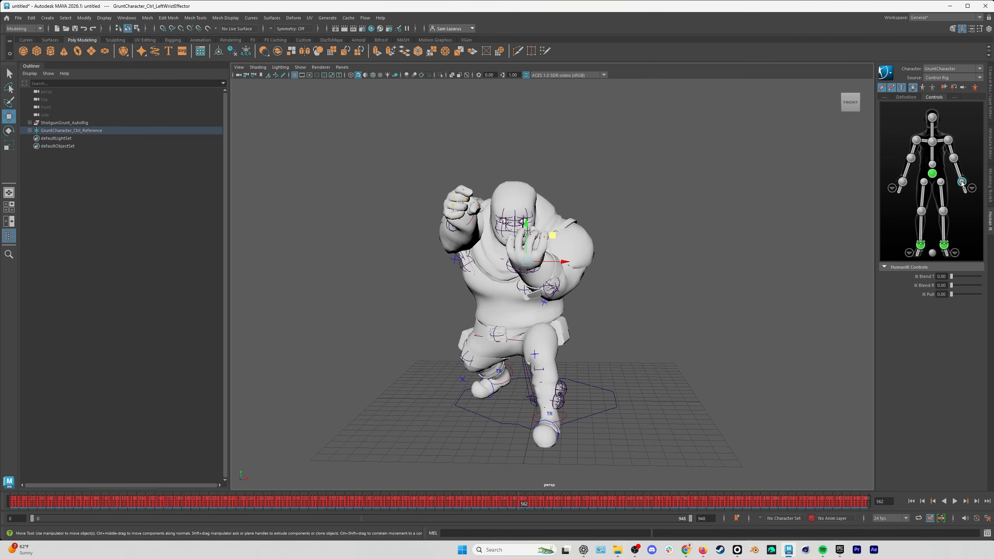
left_click(903, 182)
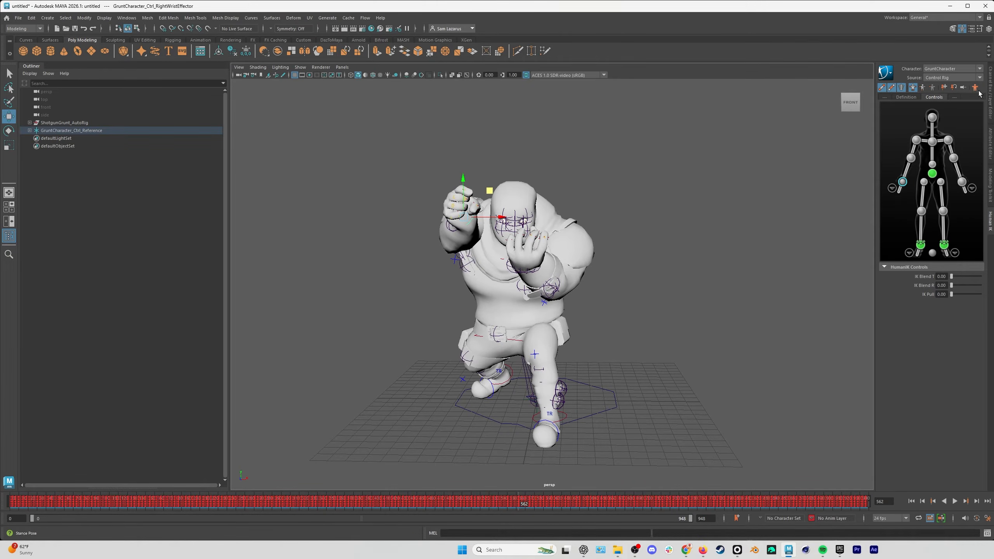
left_click(990, 89)
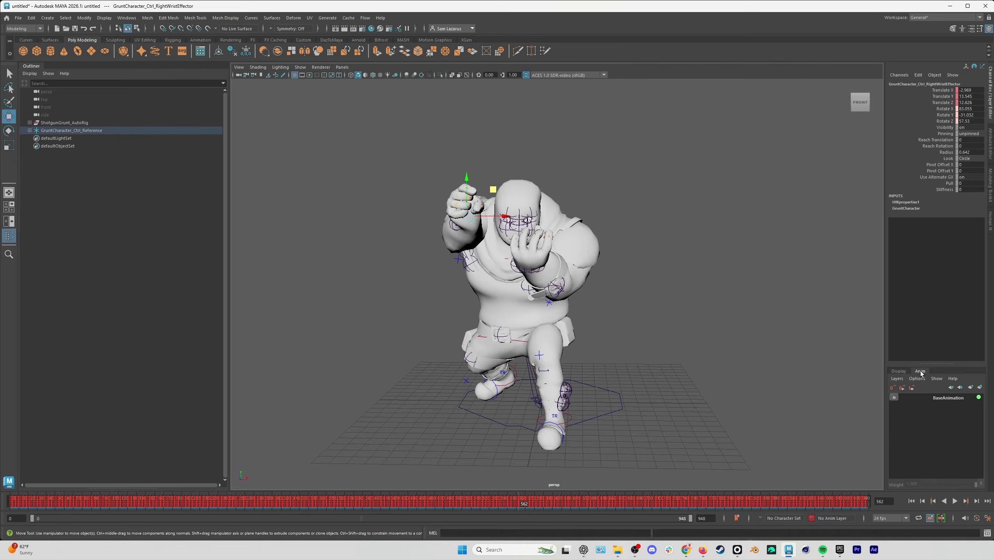
left_click(980, 388)
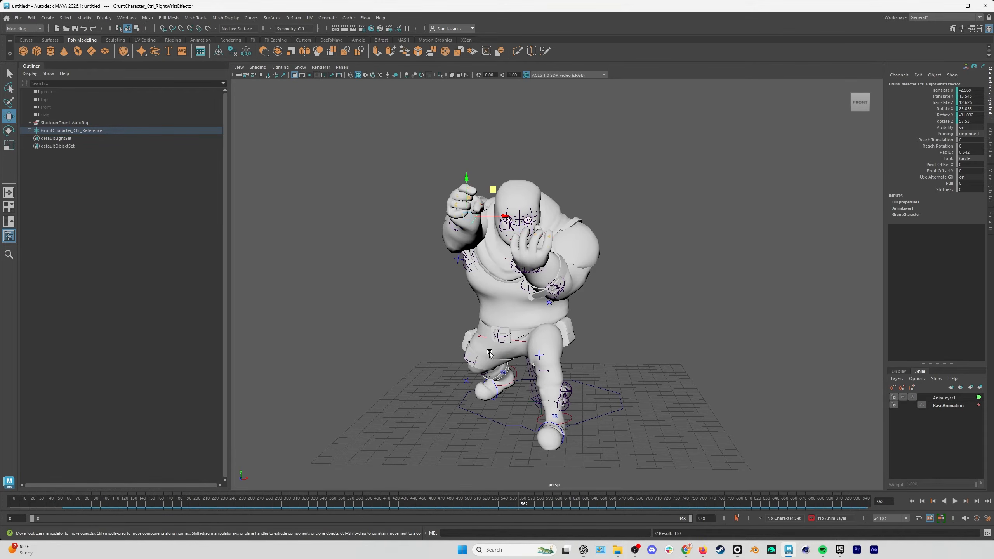
At frame 562, lower the right wrist effector in front of the chest on the new layer, rotate the hand, and key the pose.
left_click_drag(518, 507, 502, 502)
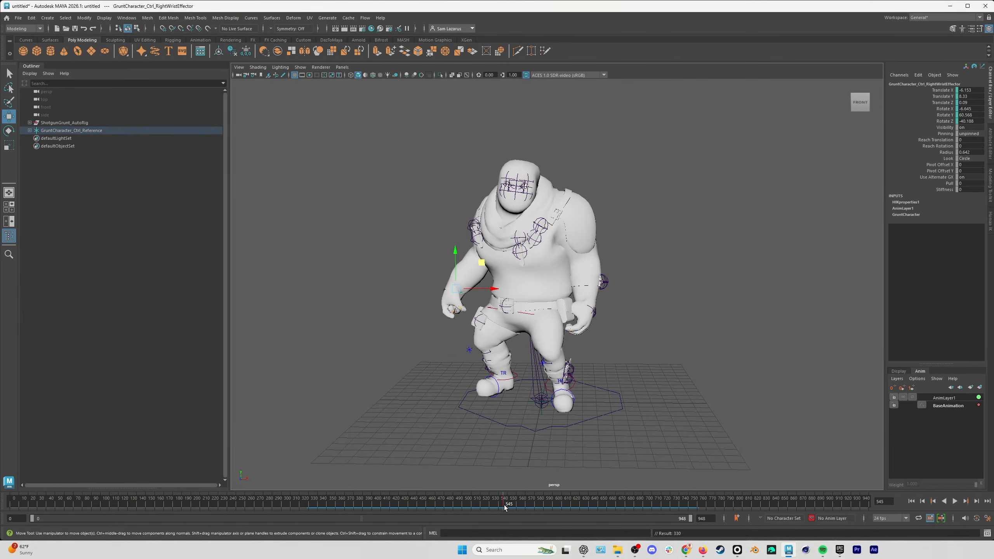
left_click_drag(503, 508, 518, 506)
left_click_drag(494, 191, 512, 216)
left_click_drag(511, 258, 634, 269, "alt")
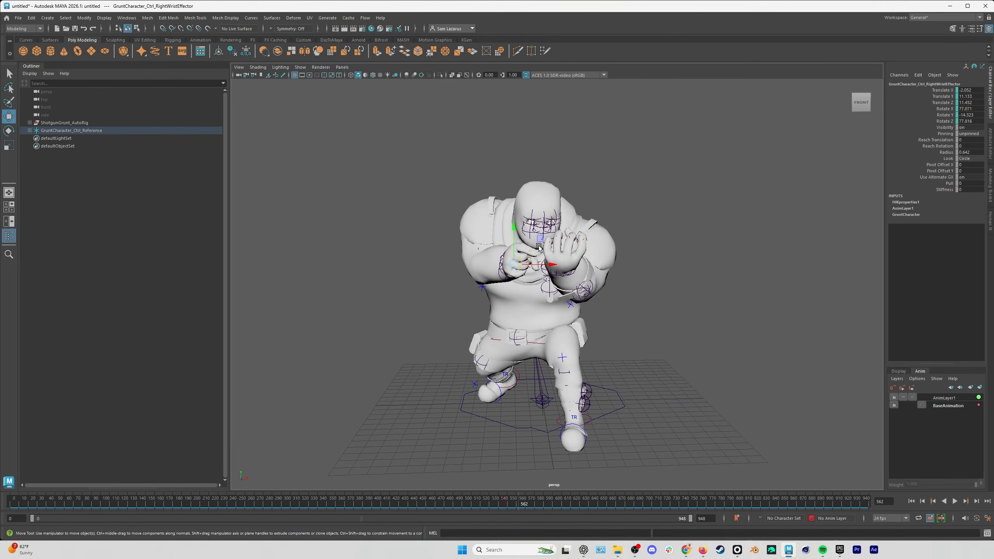
left_click_drag(545, 234, 536, 247)
key("e")
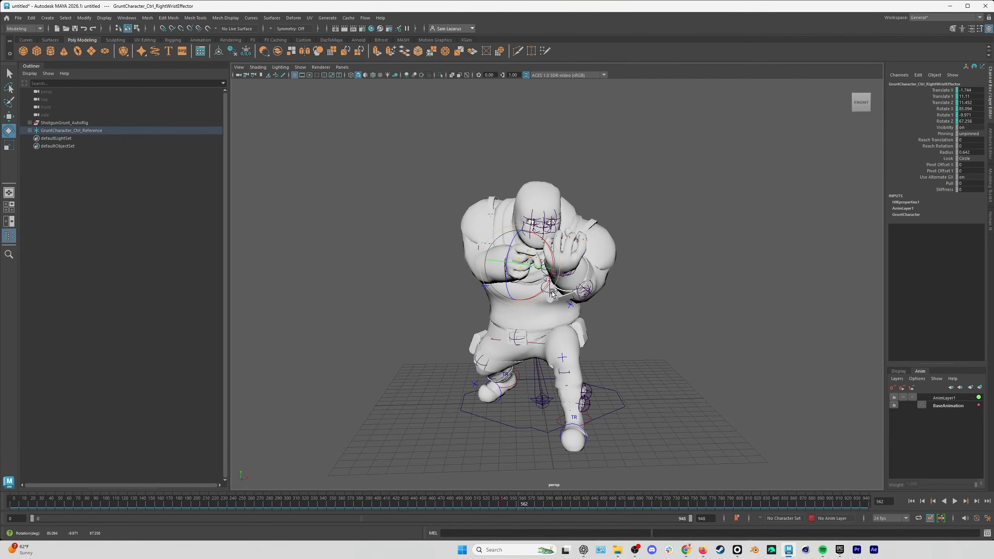
left_click_drag(552, 292, 555, 287)
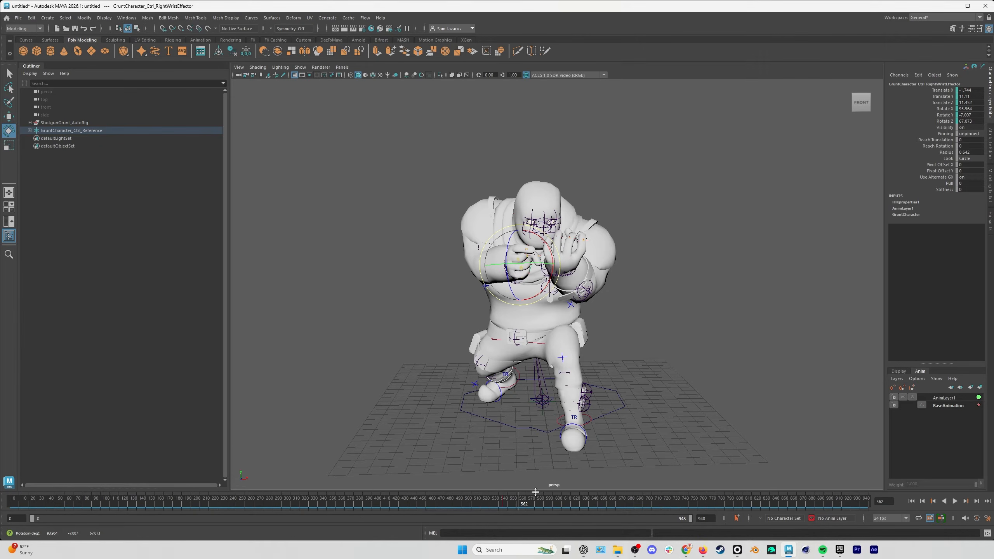
key("s")
Narrow the playback range to frames 377–796, copy the right wrist keys in frames 535–551, and paste them at frame 626.
left_click_drag(518, 507, 564, 502)
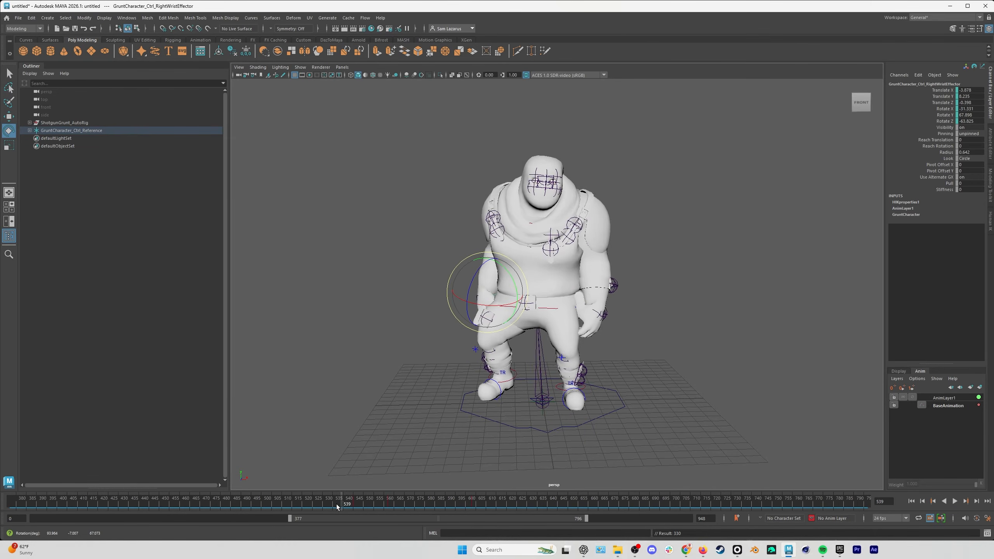
left_click(333, 504)
left_click_drag(333, 504, 371, 504, "shift")
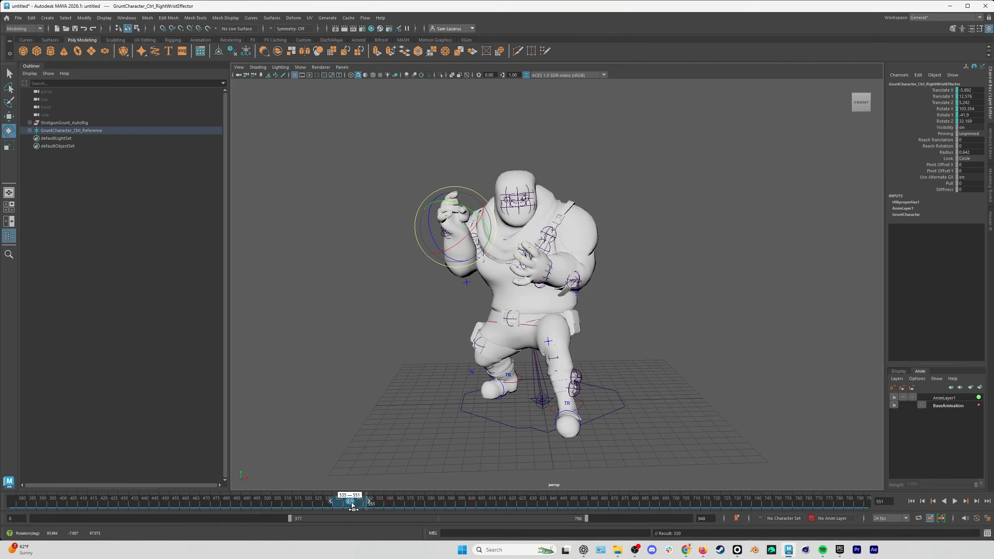
right_click(357, 506)
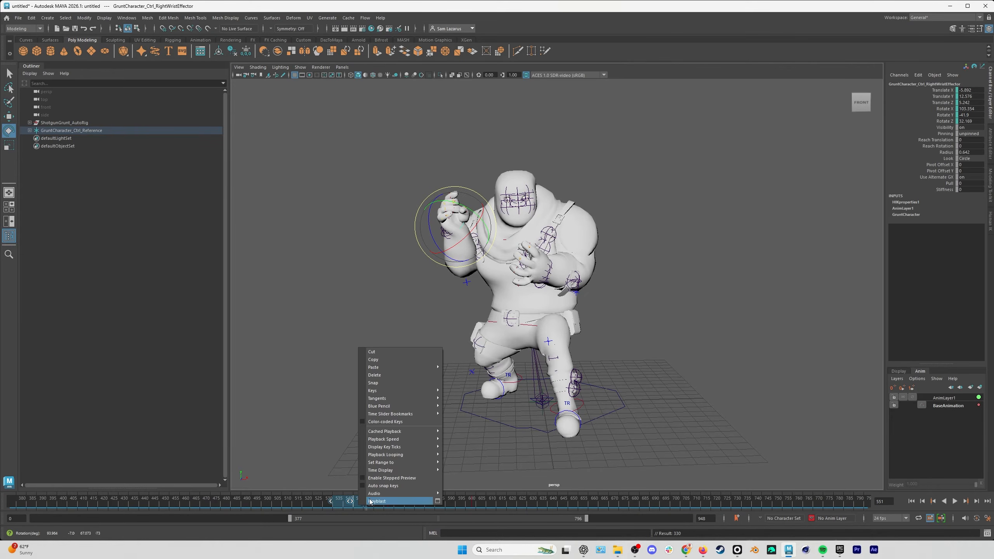
left_click(381, 361)
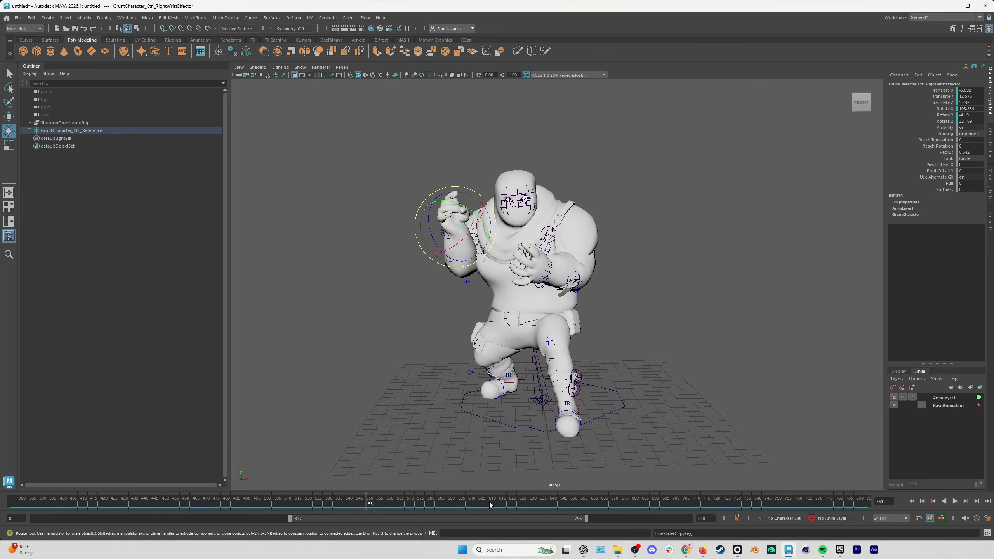
left_click_drag(490, 505, 531, 503)
right_click(531, 504)
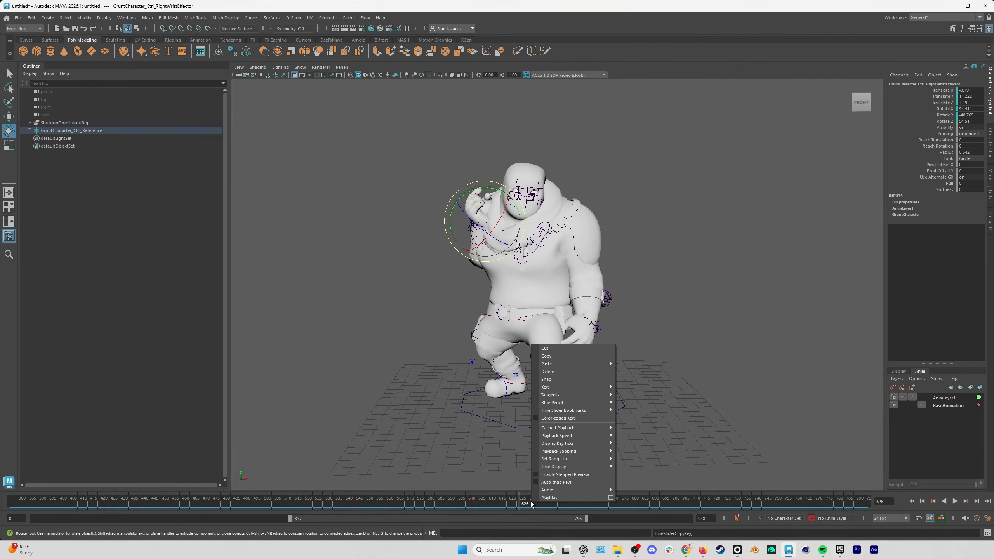
mouse_move(554, 366)
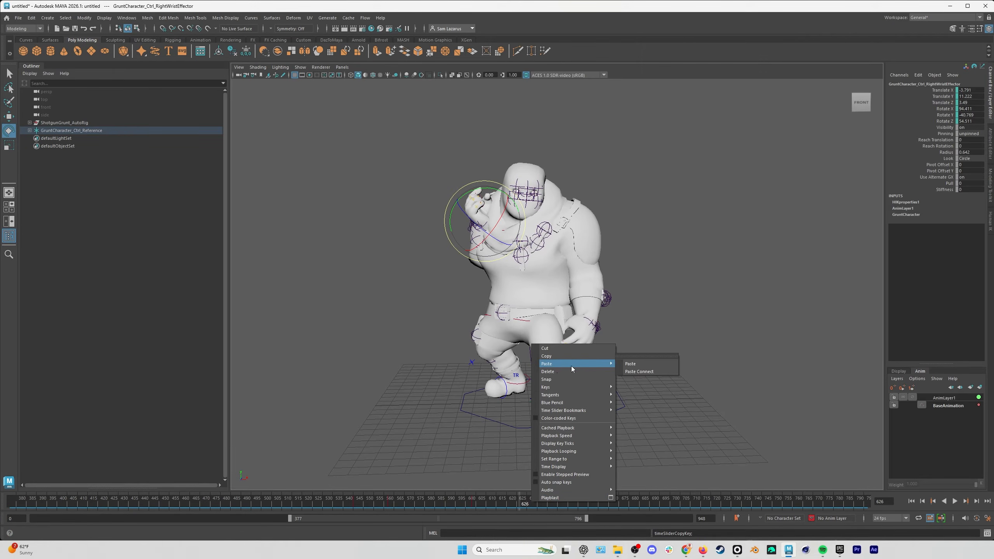
left_click(633, 364)
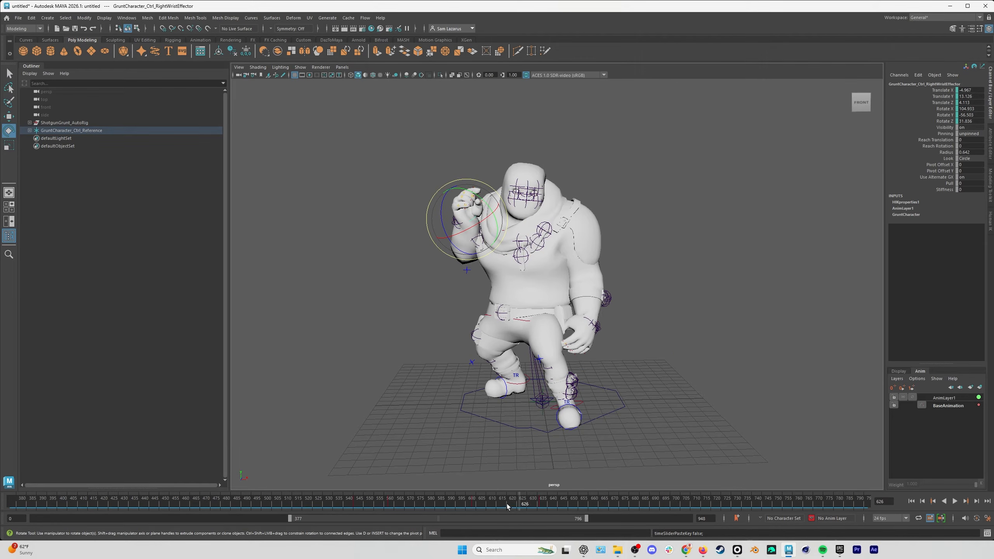
Retime the pasted right wrist keys to slightly earlier frames around 612–621 and play back the hand motion.
mouse_move(513, 505)
left_mouse_down("shift")
mouse_move(556, 504)
mouse_move(510, 505)
left_mouse_up("shift")
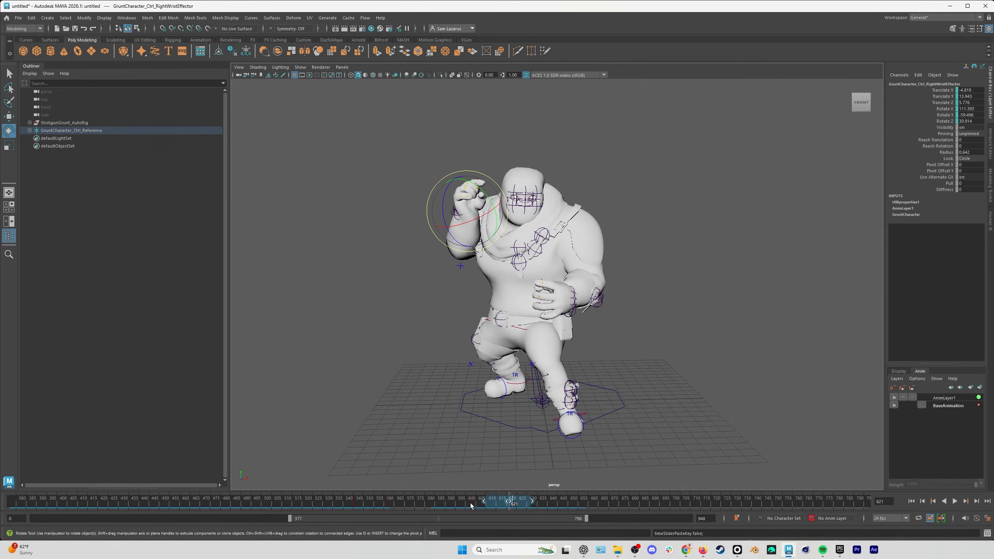
key("alt+v")
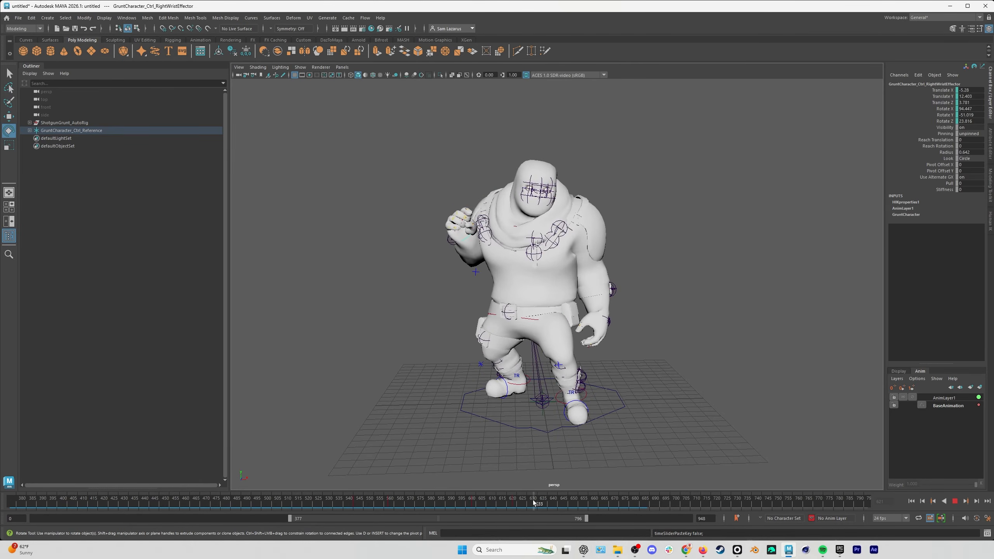
left_click(546, 505)
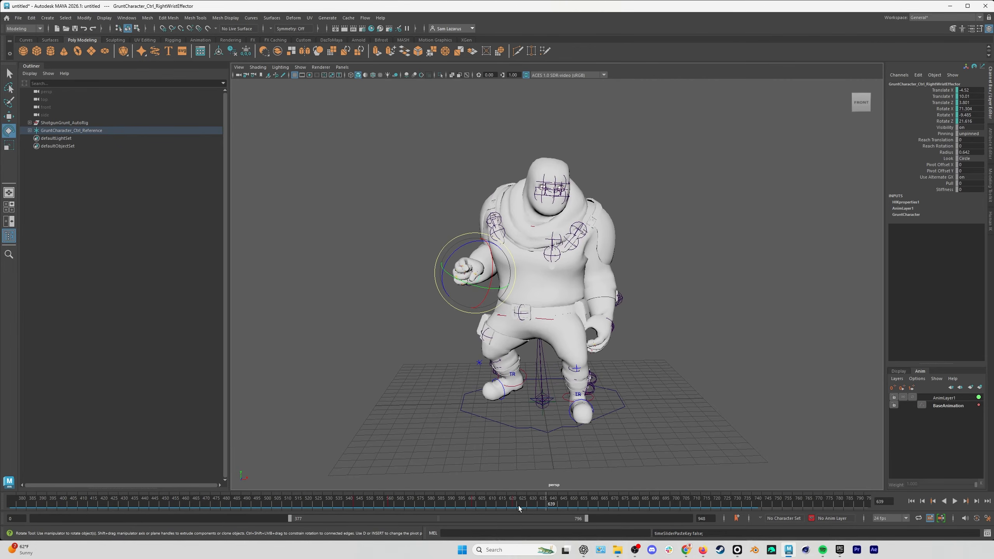
left_click_drag(520, 506, 501, 503, "shift")
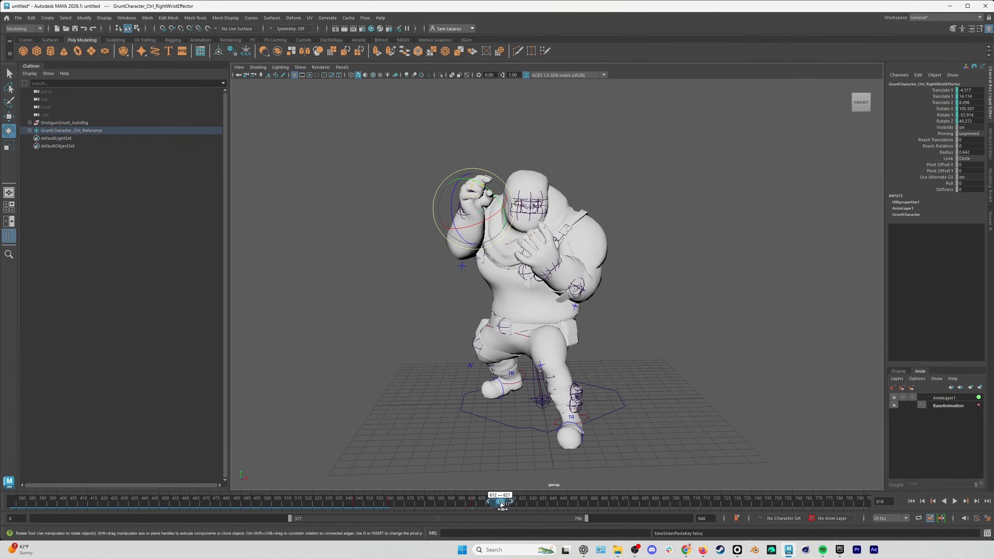
At frame 547, create an animation layer from the control rig's left wrist effector and name it LeftHand.
left_click_drag(391, 509, 365, 510)
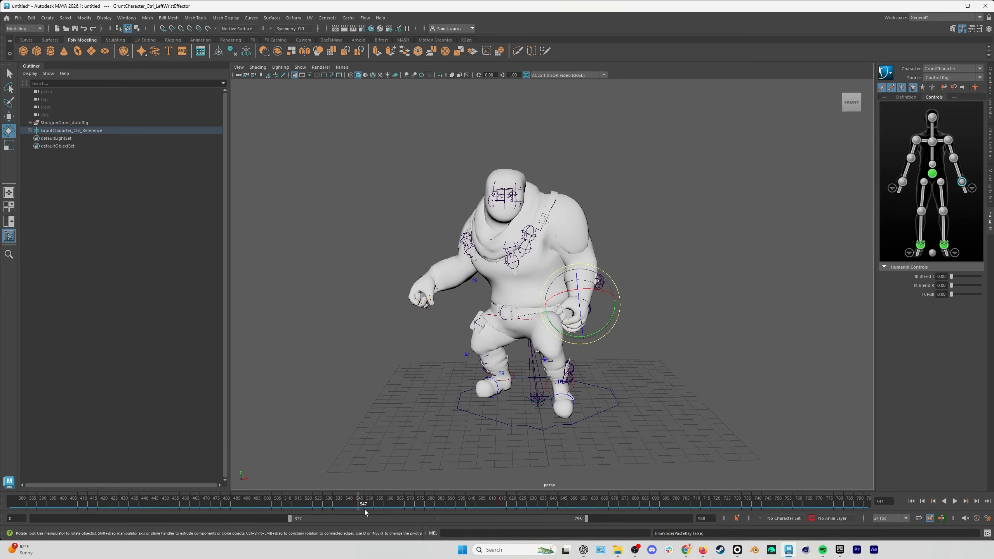
left_click(990, 94)
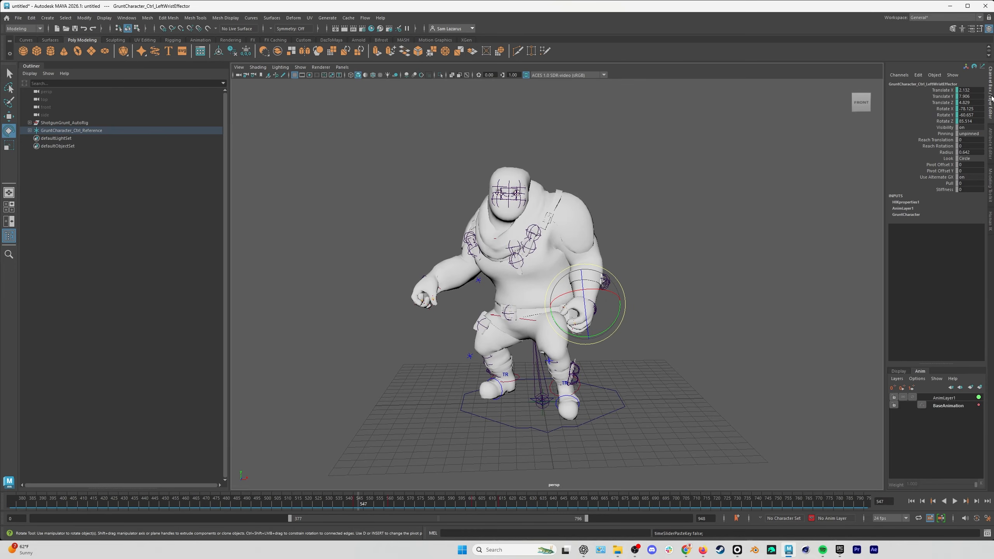
left_click(981, 387)
right_click(947, 398)
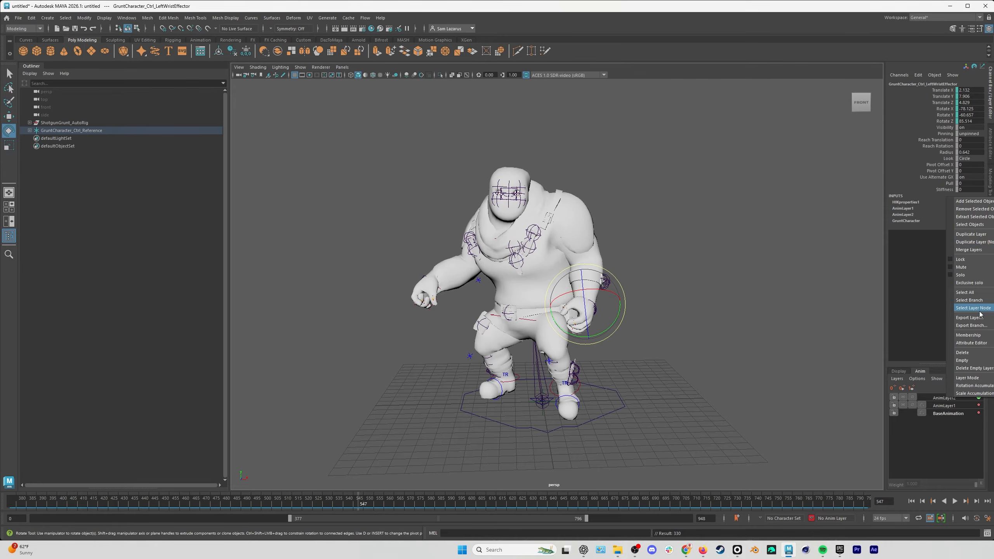
left_click(946, 398)
double_click(946, 398)
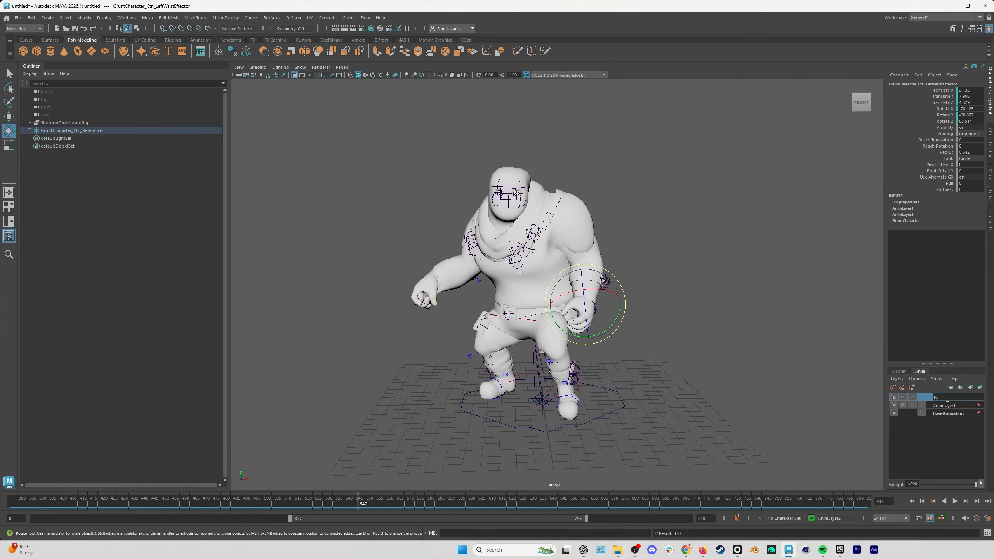
type("LeftHand")
key("Return")
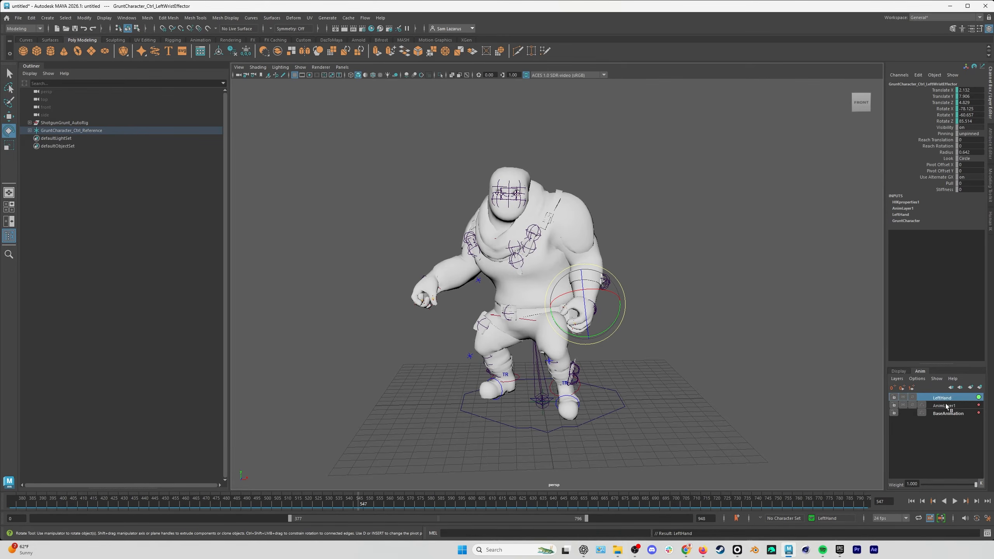
Rename AnimLayer1 as RightHand and make LeftHand the active animation layer.
double_click(946, 405)
type("RightHand")
key("Return")
left_click(951, 398)
In the crouching pose, move the left wrist effector in against the right hand in front of the chest on the LeftHand layer.
mouse_move(371, 505)
left_mouse_down()
mouse_move(360, 505)
mouse_move(393, 504)
left_mouse_up()
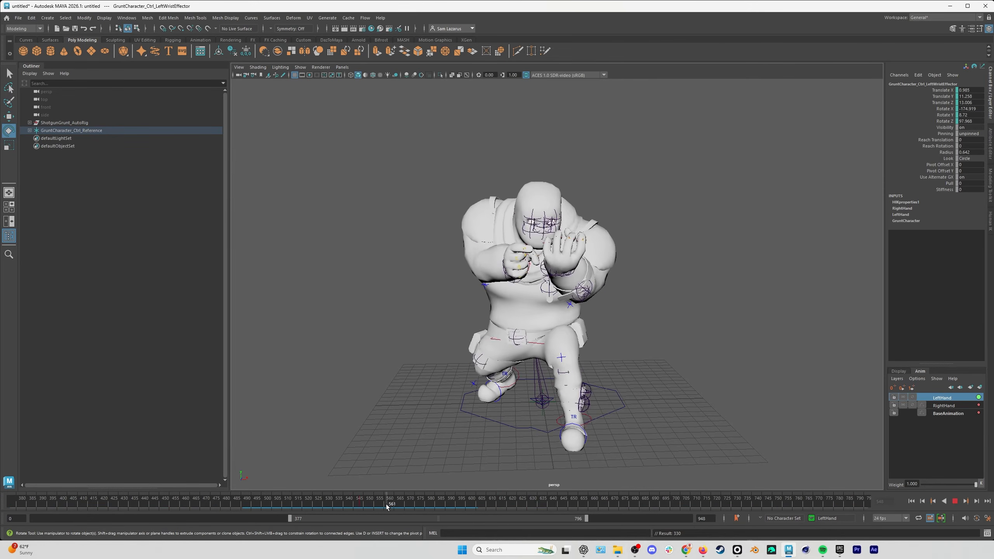
key("w")
left_click_drag(509, 284, 613, 277, "alt")
left_click_drag(789, 234, 636, 254)
left_click_drag(550, 258, 543, 252)
left_click_drag(485, 280, 585, 282, "alt")
left_click_drag(769, 279, 773, 279)
left_click_drag(766, 279, 671, 280, "alt")
left_click_drag(547, 278, 619, 275)
key("e")
key("w")
left_click_drag(697, 247, 659, 265)
Play back the left hand motion from about frame 545 and retime its pose key within frames 555–562.
left_click(355, 505)
mouse_move(355, 506)
left_mouse_down()
mouse_move(396, 507)
mouse_move(352, 503)
left_mouse_up()
left_click(954, 503)
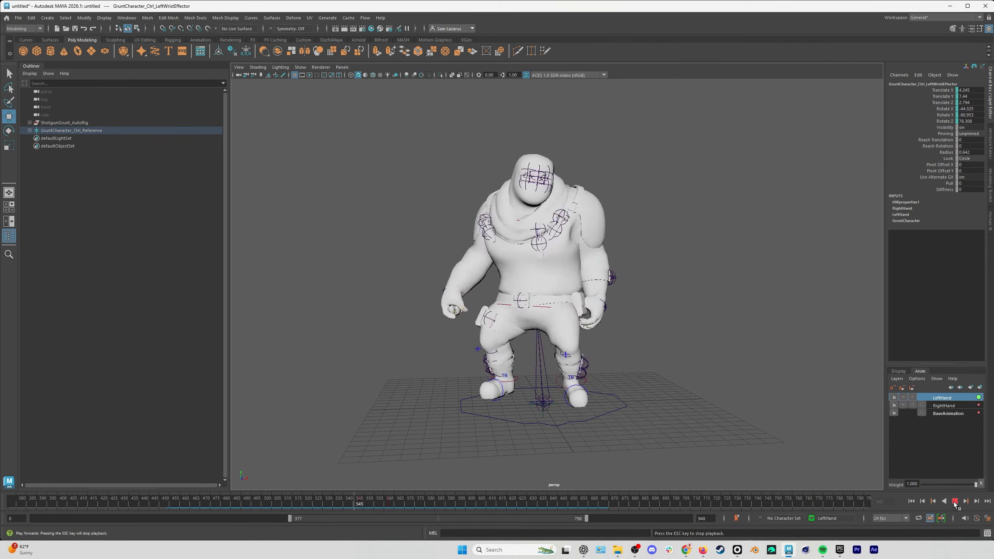
left_click(954, 502)
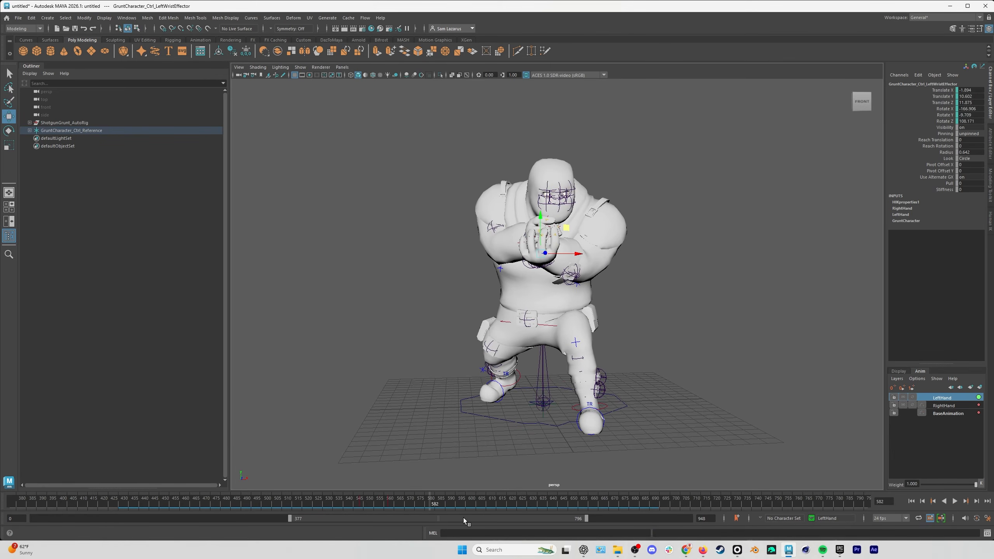
left_click_drag(400, 504, 382, 502, "shift")
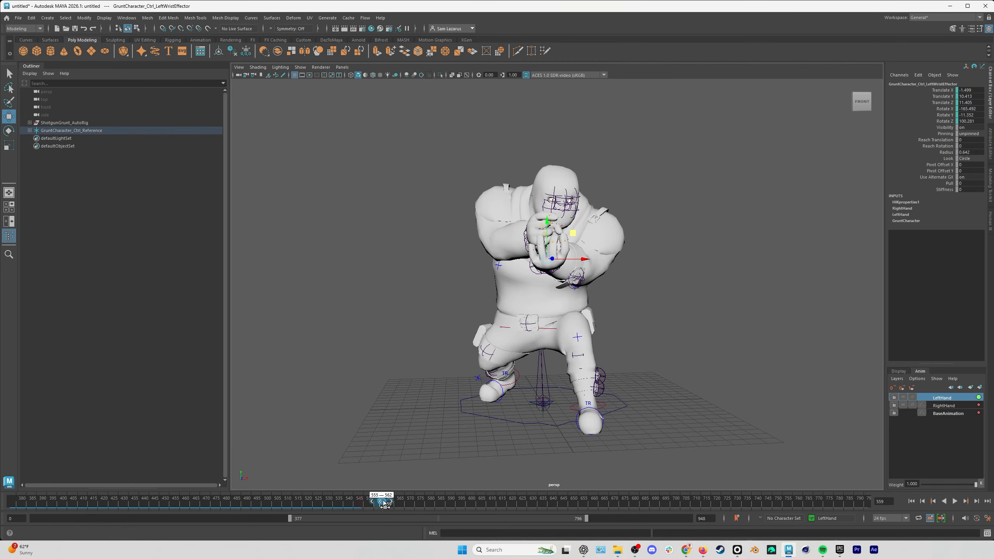
key("alt+v")
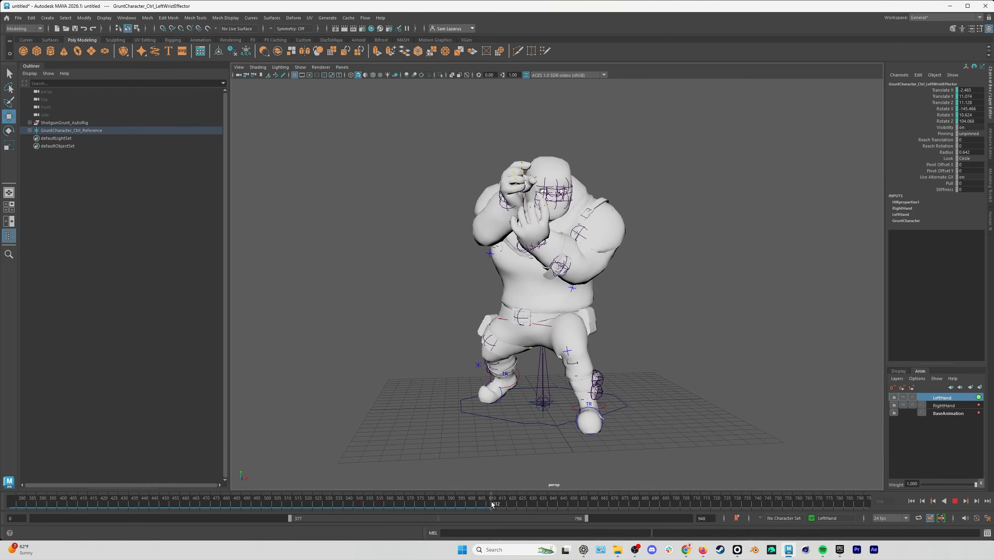
left_click_drag(504, 504, 481, 509)
Key the left wrist effector at frame 607 and paste its copied key at frame 621.
key("s")
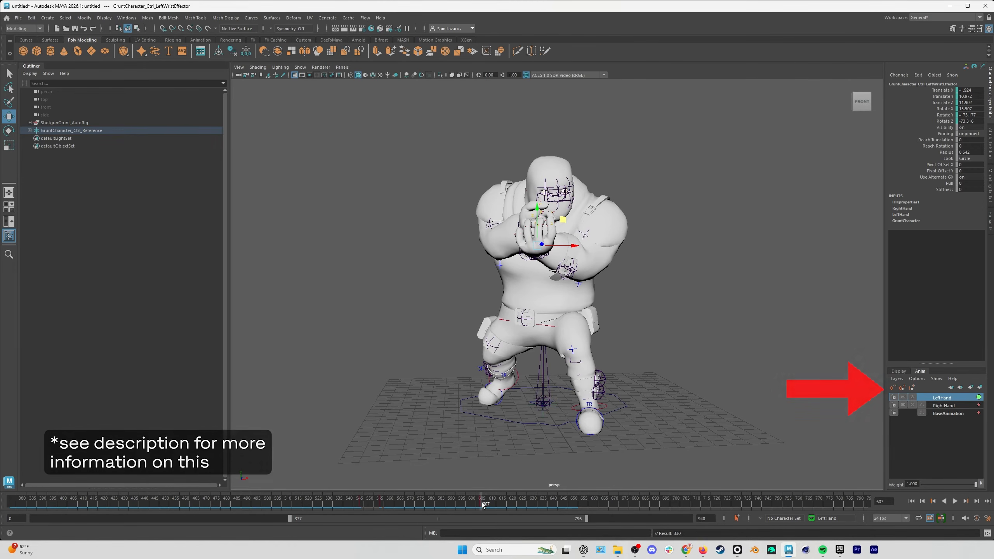
left_click(514, 504)
right_click(523, 504)
mouse_move(564, 364)
left_click(625, 365)
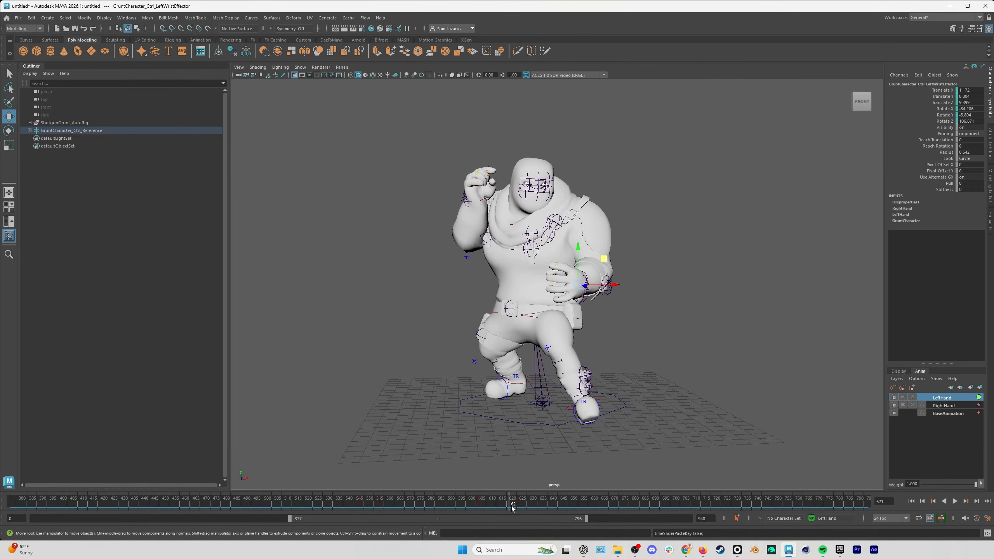
Play and scrub through the adjusted hand motion, toggling the LeftHand layer to compare it with the unedited animation.
key("alt+v")
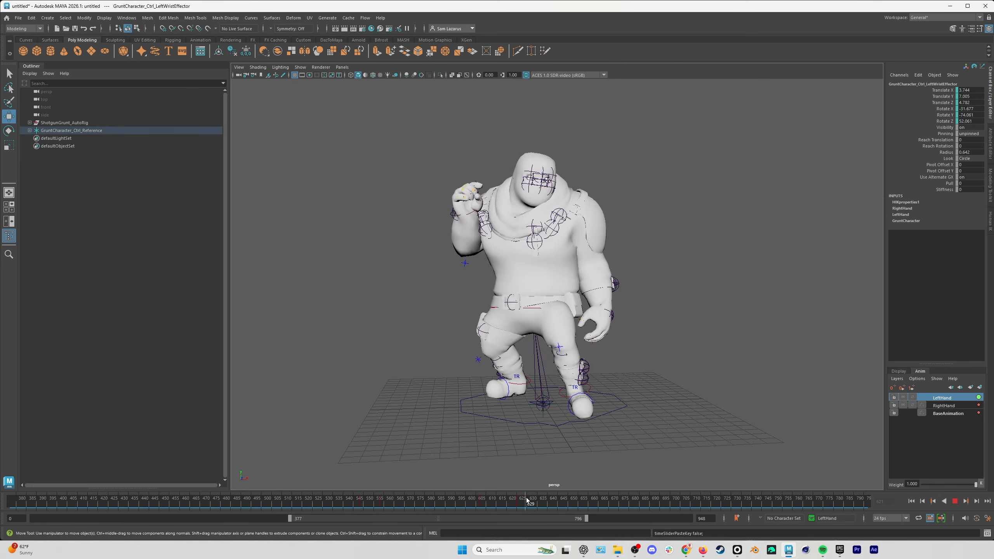
left_click_drag(527, 497, 361, 505)
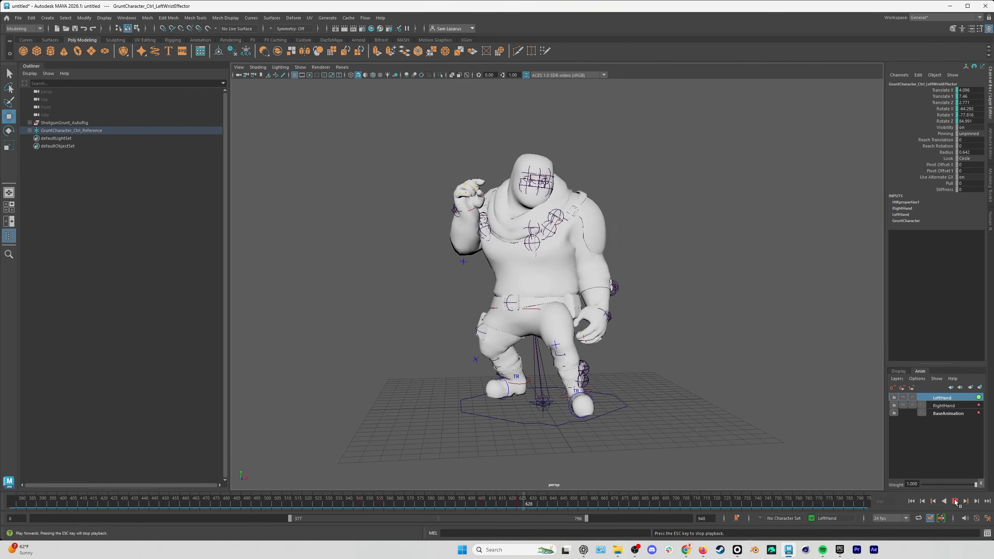
left_click_drag(726, 510, 439, 507)
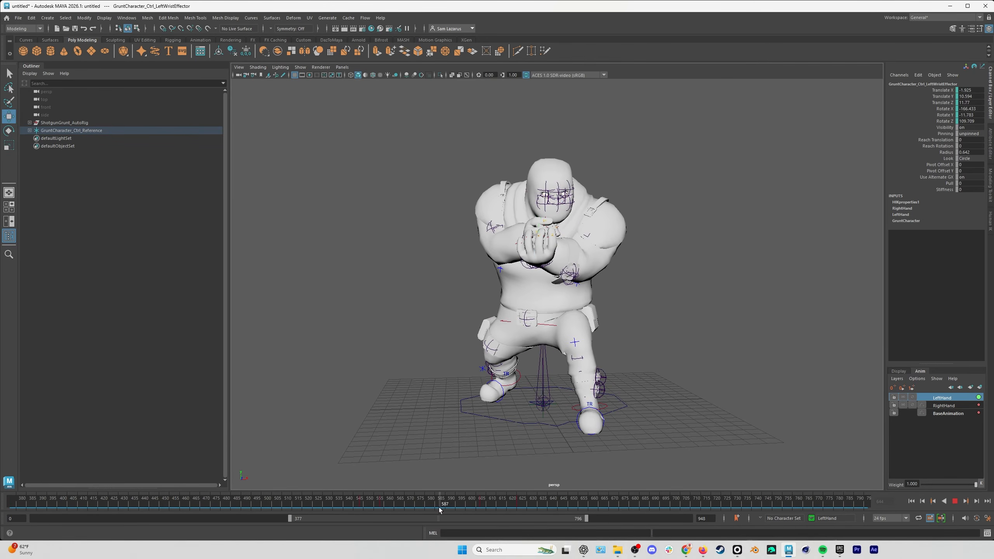
left_click(913, 397)
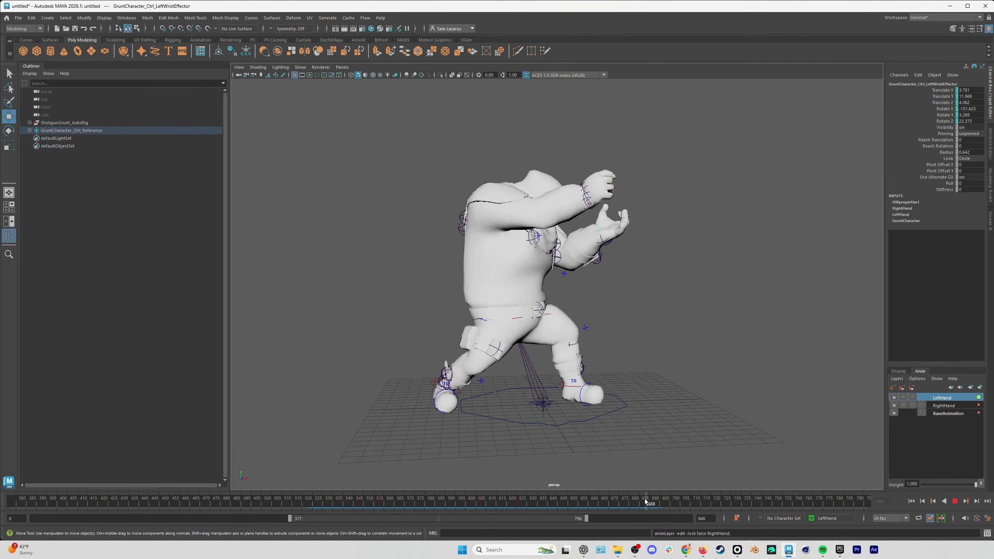
left_click_drag(646, 501, 477, 508)
mouse_move(406, 505)
left_mouse_down()
mouse_move(519, 503)
mouse_move(344, 503)
left_mouse_up()
left_click(955, 501)
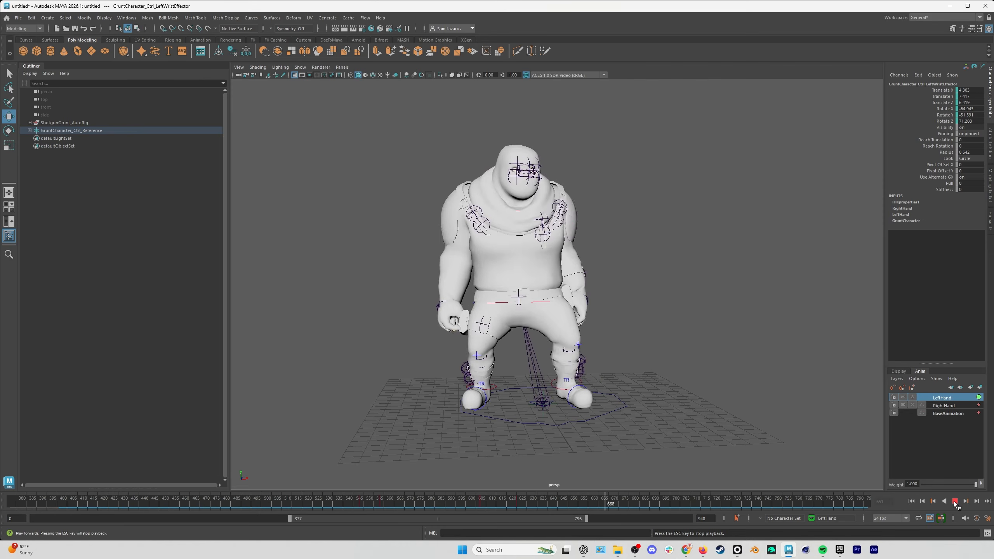
left_click(954, 502)
left_click_drag(614, 506, 532, 503)
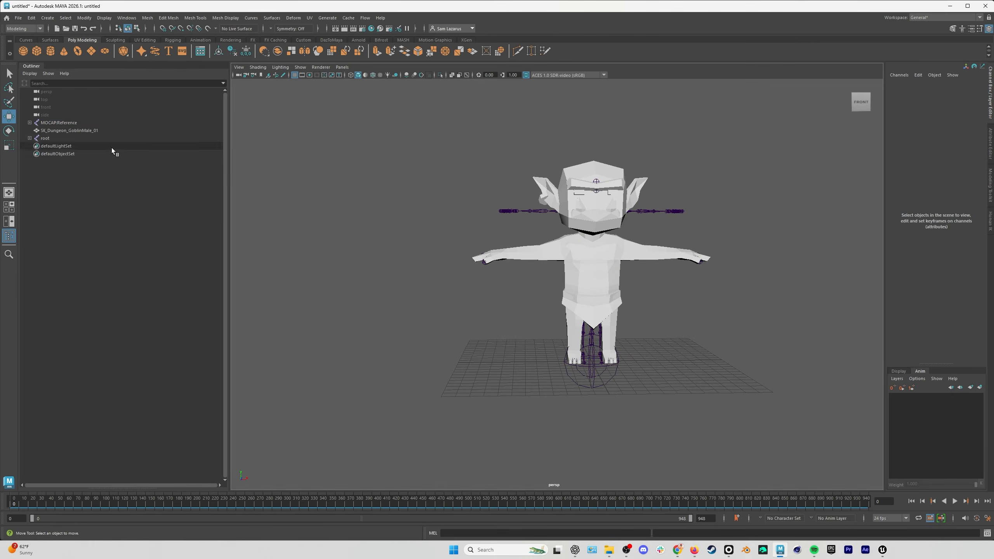
Move the MOCAP:Reference skeleton beside the goblin character to Translate X -13.12 and show the HumanIK controls.
left_click(63, 123)
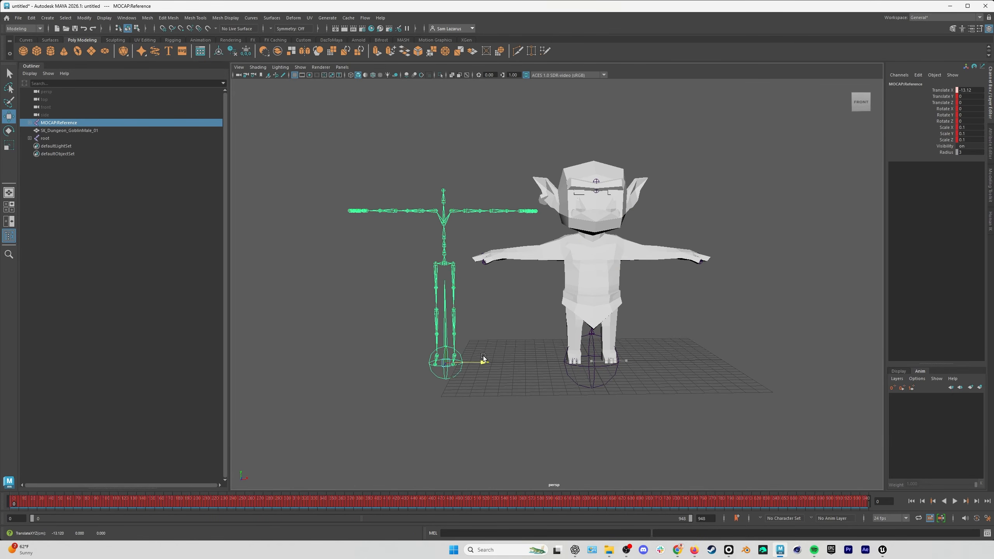
middle_click_drag(618, 337, 578, 334, "alt")
right_click_drag(540, 332, 622, 331, "alt")
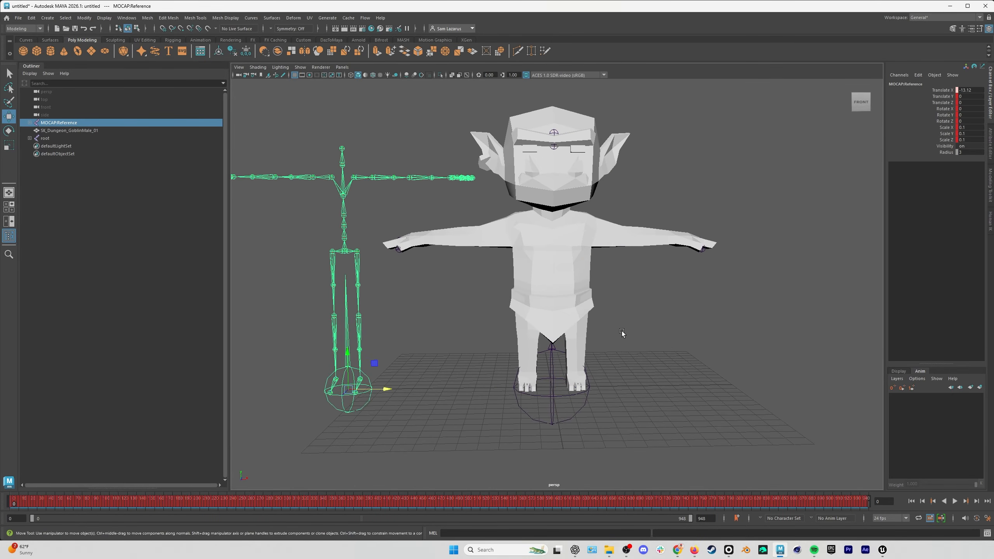
middle_click_drag(622, 331, 679, 340, "alt")
left_click_drag(634, 359, 633, 358, "alt")
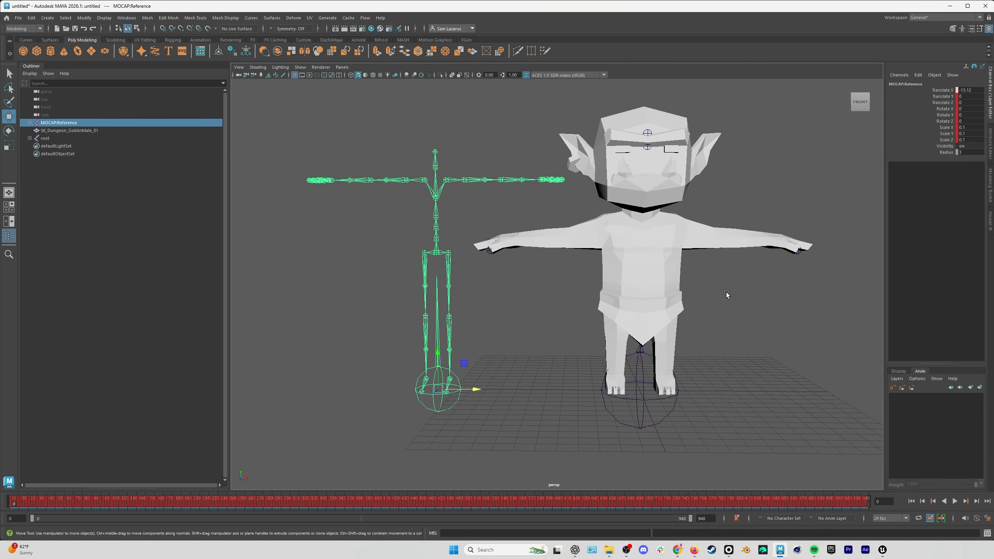
left_click(991, 220)
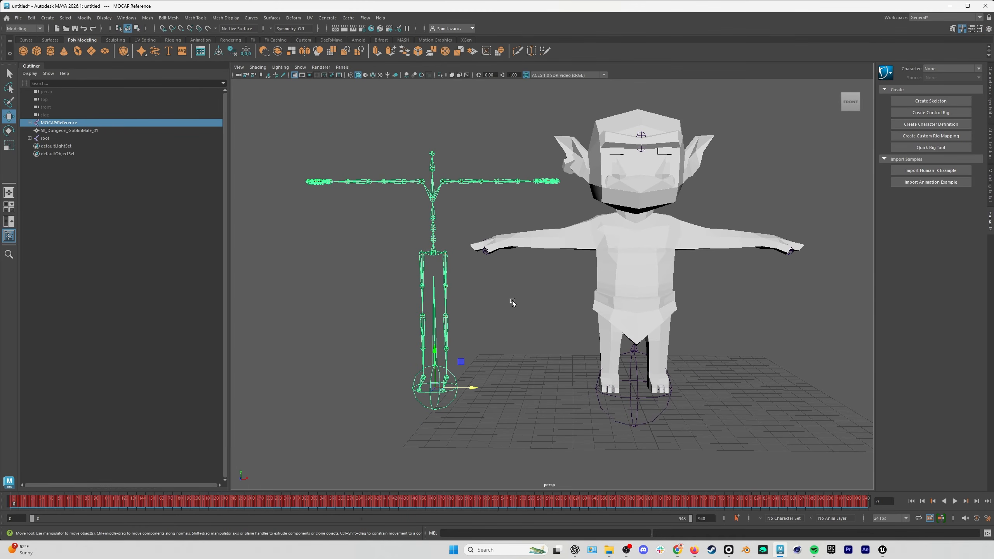
left_click(515, 313)
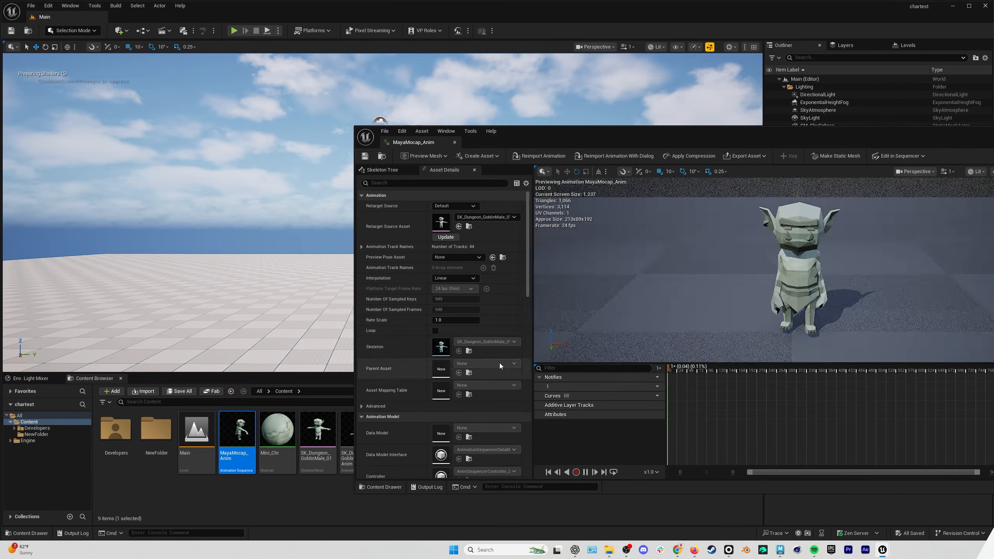
Switch to Unreal Editor and dock the MayaMocap_Anim animation window into the main editor window.
left_click_drag(773, 136, 446, 83)
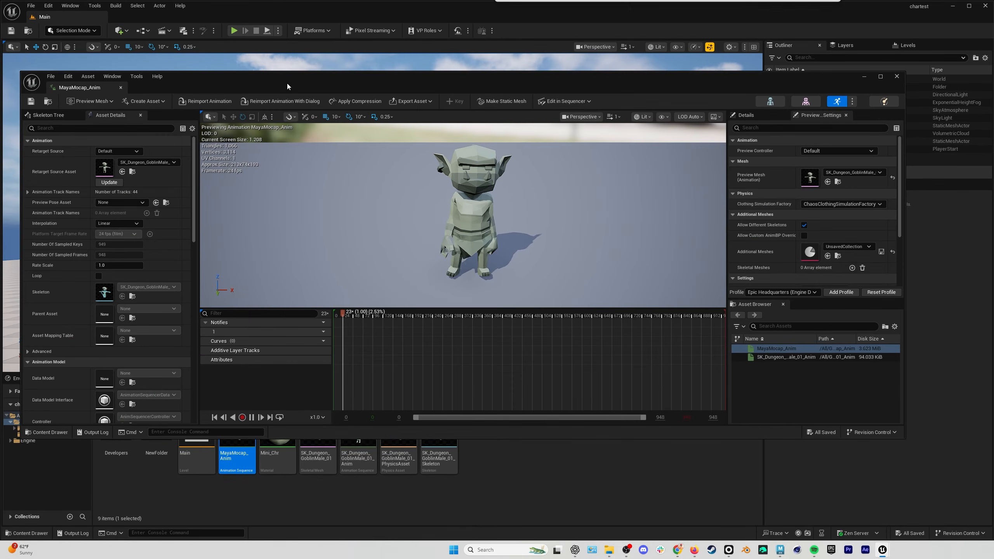
left_click_drag(100, 86, 145, 16)
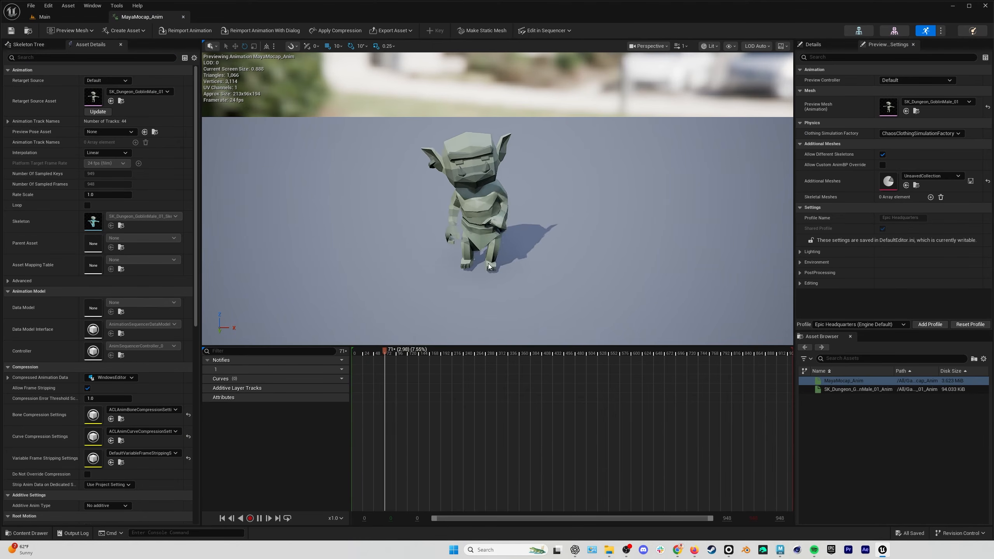
Play and scrub MayaMocap_Anim on the goblin, examining its body, hands and feet from the front and side.
right_click_drag(476, 282, 493, 282, "alt")
left_click_drag(477, 282, 478, 259, "alt")
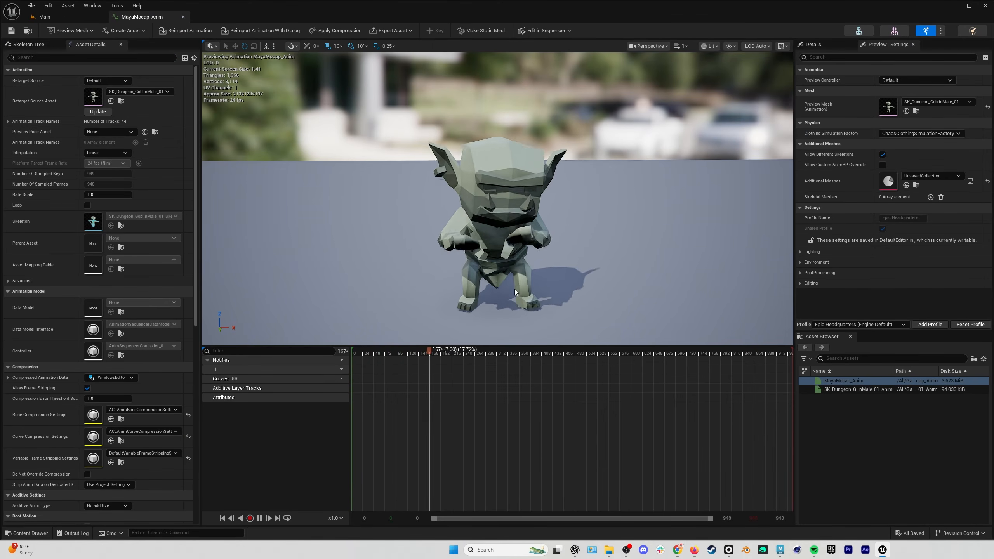
scroll(503, 311, "up", 3)
mouse_move(503, 310)
middle_mouse_down("alt")
mouse_move(504, 345)
mouse_move(504, 296)
middle_mouse_up("alt")
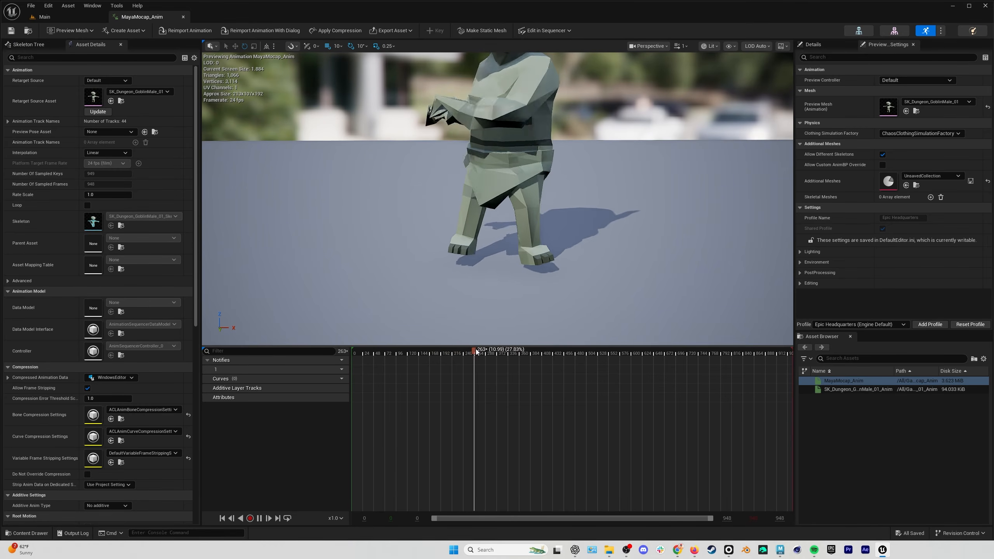
left_click_drag(475, 353, 420, 361)
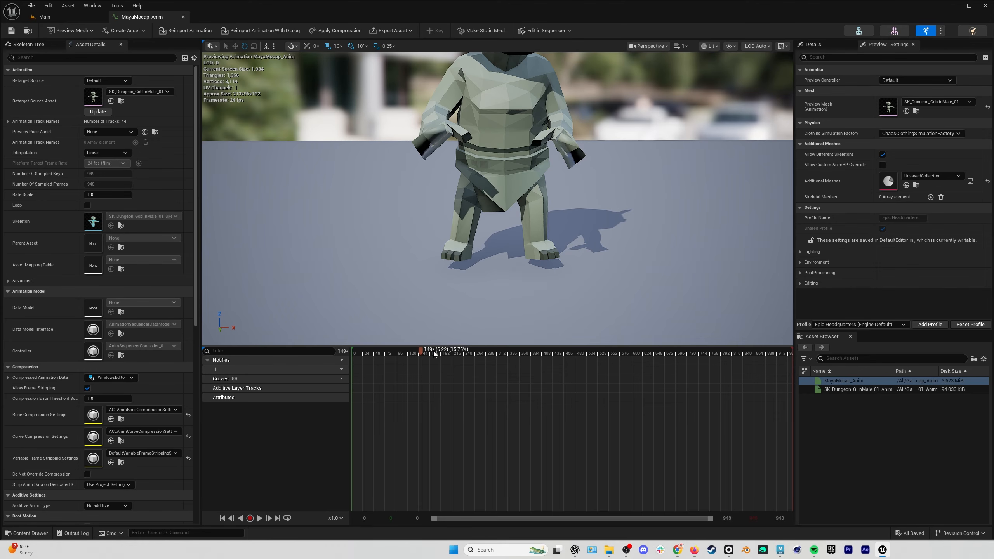
mouse_move(434, 354)
left_mouse_down()
mouse_move(477, 351)
mouse_move(432, 352)
left_mouse_up()
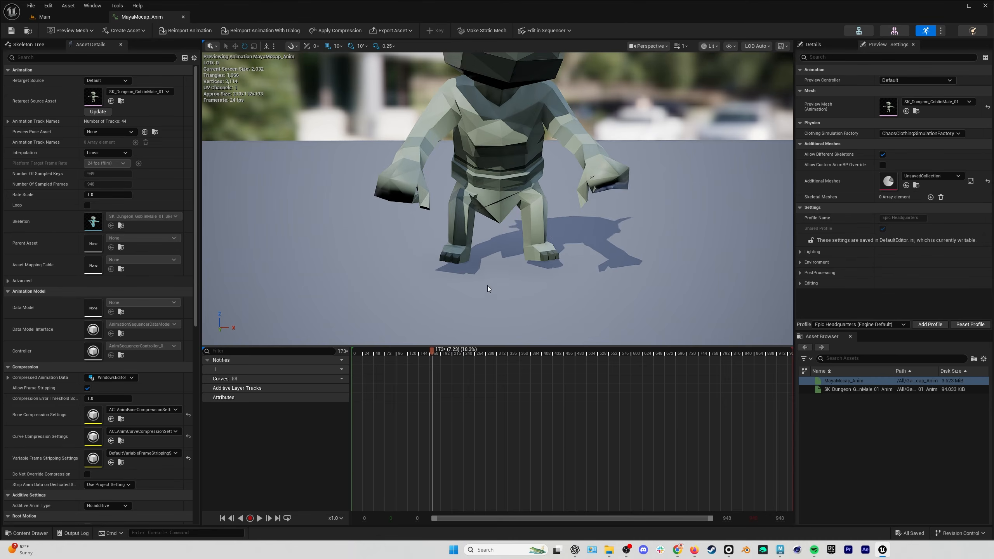
left_click_drag(488, 286, 559, 288, "alt")
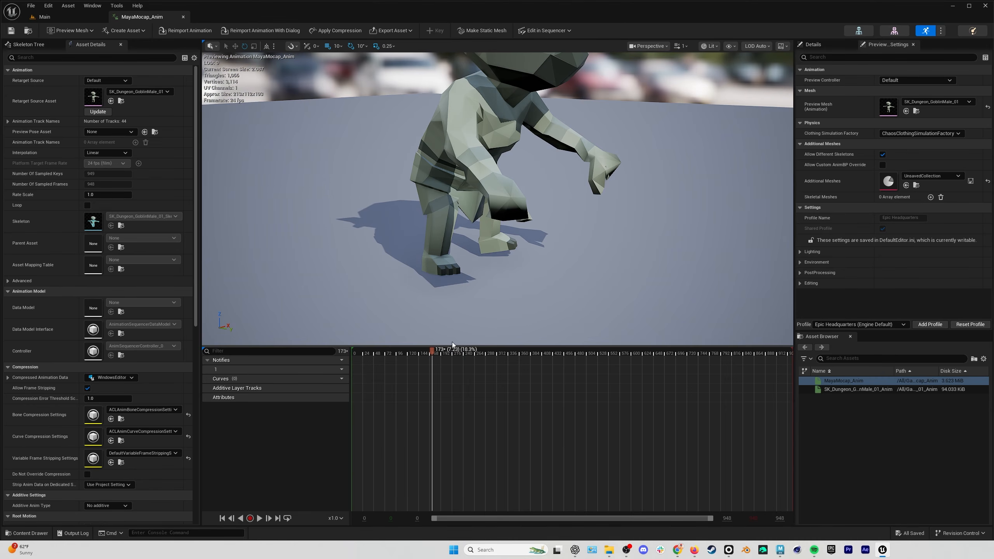
left_click(260, 518)
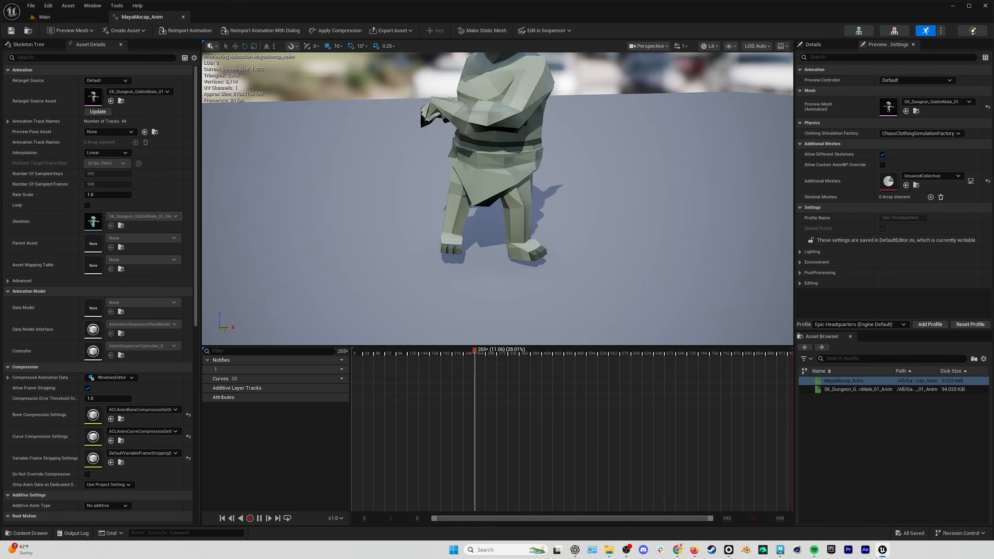
Watch the MayaMocap_Anim playback from farther away so the goblin's whole body and head can be checked.
mouse_move(543, 232)
left_mouse_down("alt")
mouse_move(522, 224)
mouse_move(538, 240)
left_mouse_up("alt")
scroll(543, 232, "down", 5)
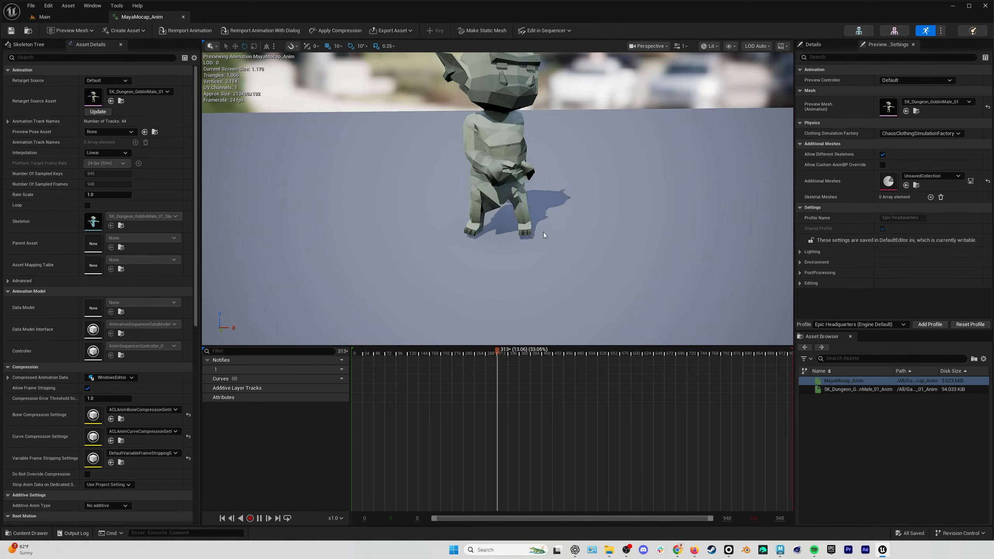
mouse_move(543, 232)
middle_mouse_down("alt")
mouse_move(544, 172)
mouse_move(544, 232)
middle_mouse_up("alt")
left_click_drag(544, 232, 537, 220, "alt")
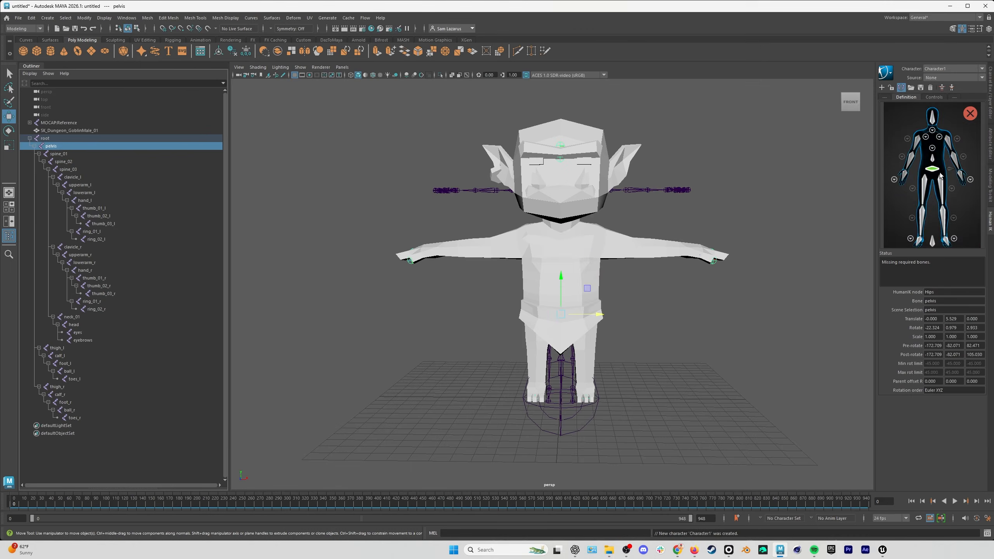
In Maya, assign the goblin's spine_01, spine_02 and spine_03 joints to the HumanIK spine slots.
key("Down")
key("Down")
key("Down")
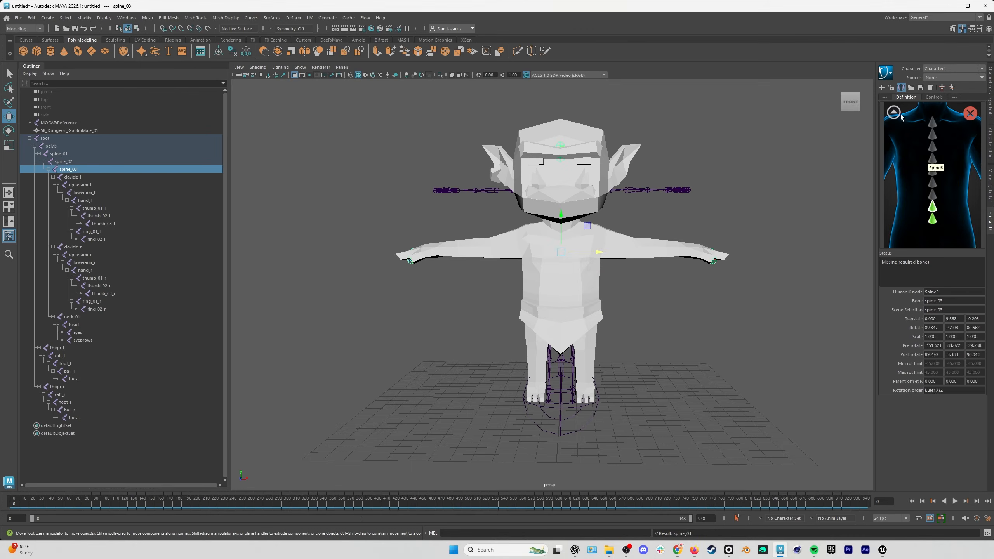
left_click(895, 113)
Map the goblin's shoulder, arm, neck, head, leg and foot joints to their matching HumanIK slots.
left_click(72, 177)
left_click(84, 201)
left_click(72, 317)
left_click(894, 113)
left_click(74, 325)
left_click(59, 355)
left_click(69, 371)
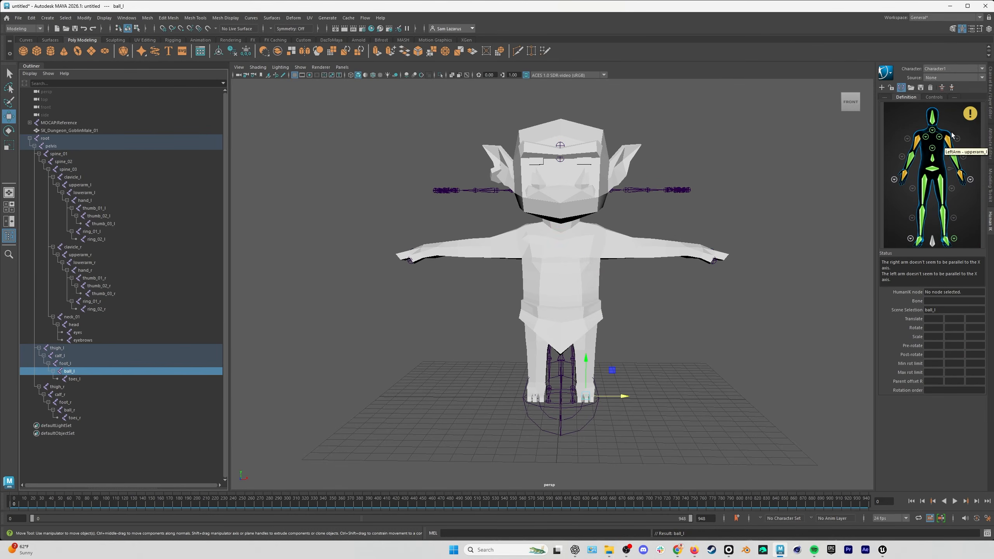
Create a new HumanIK character definition and name it Rokoko.
left_click(889, 74)
left_click(909, 77)
left_click(889, 73)
left_click(911, 78)
type("Rokoko")
key("Return")
Expand the MOCAP:Reference hierarchy and load a skeleton definition to map its joints to the Rokoko character.
left_click(30, 123, "shift")
left_click(65, 131)
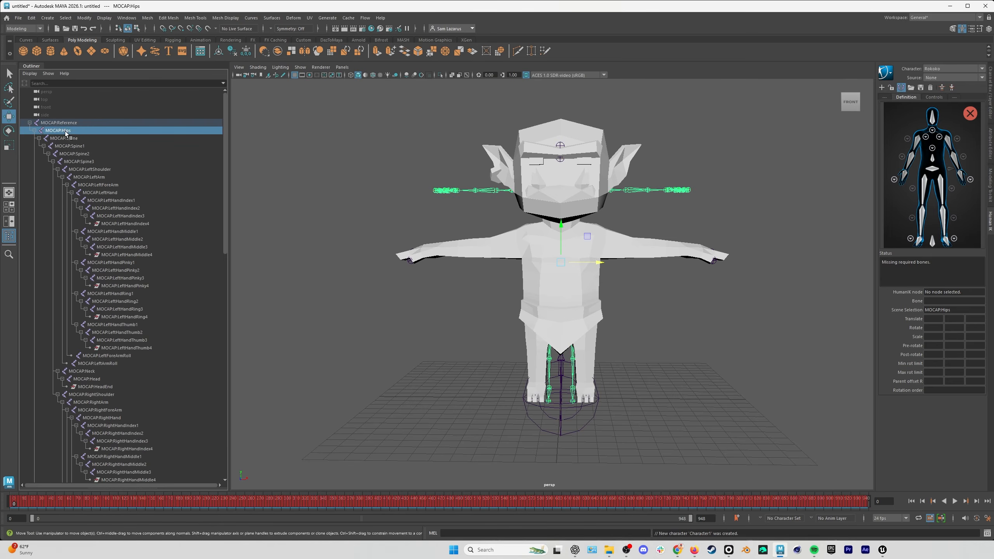
left_click(911, 88)
left_click(905, 242)
Set the Goblin character's HumanIK source to Rokoko and play the retargeted animation.
left_click(982, 68)
left_click(939, 77)
left_click(981, 78)
left_click(940, 94)
left_click(954, 502)
Collapse the MOCAP:Reference hierarchy and hide that skeleton in the scene.
left_click(59, 123)
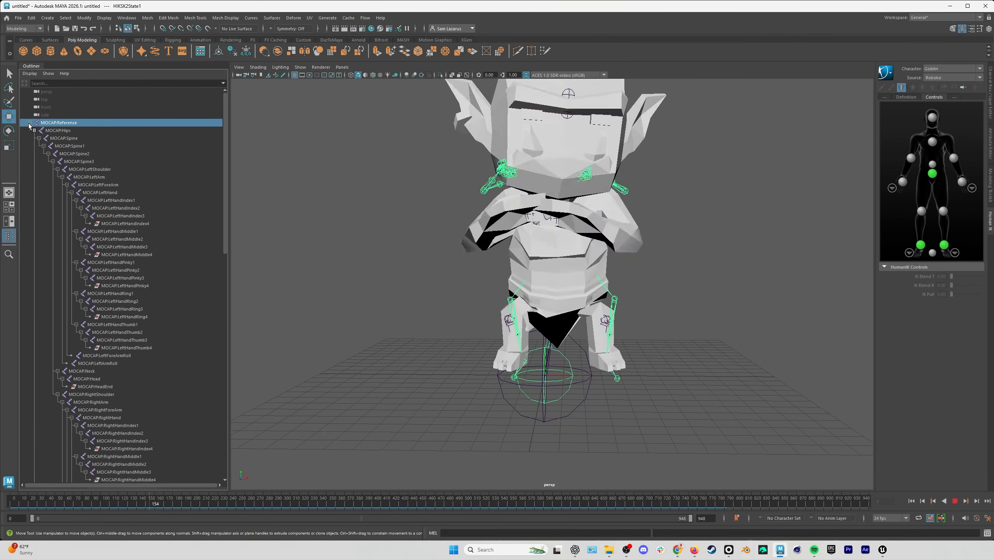
left_click(30, 123)
left_click(94, 107)
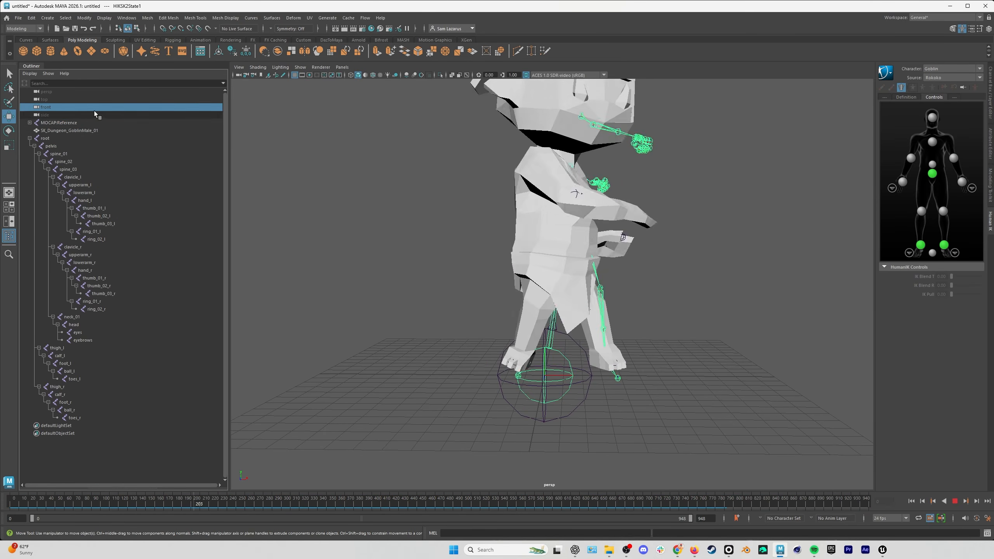
left_click(94, 122)
key("h")
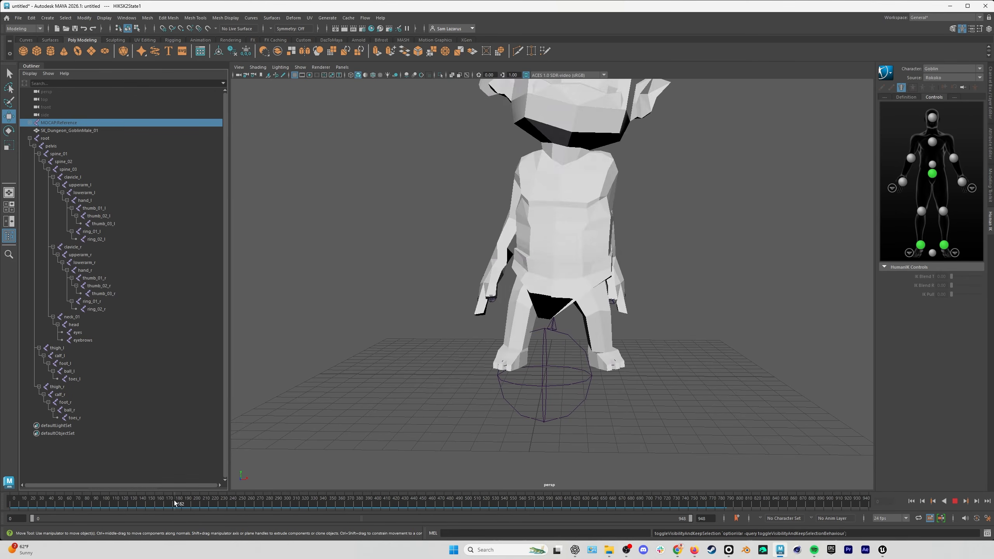
Scrub and play the retargeted goblin animation, examining the body, arms and feet from the front and side.
mouse_move(142, 500)
left_mouse_down()
mouse_move(189, 492)
mouse_move(71, 493)
left_mouse_up()
scroll(406, 423, "down", 4)
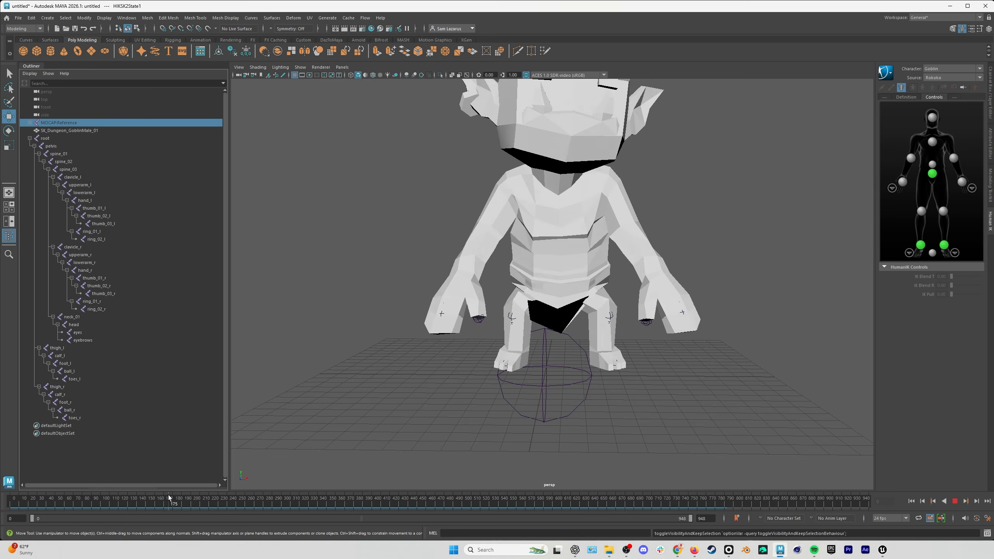
left_click_drag(168, 495, 81, 494)
right_click_drag(541, 390, 417, 422, "alt")
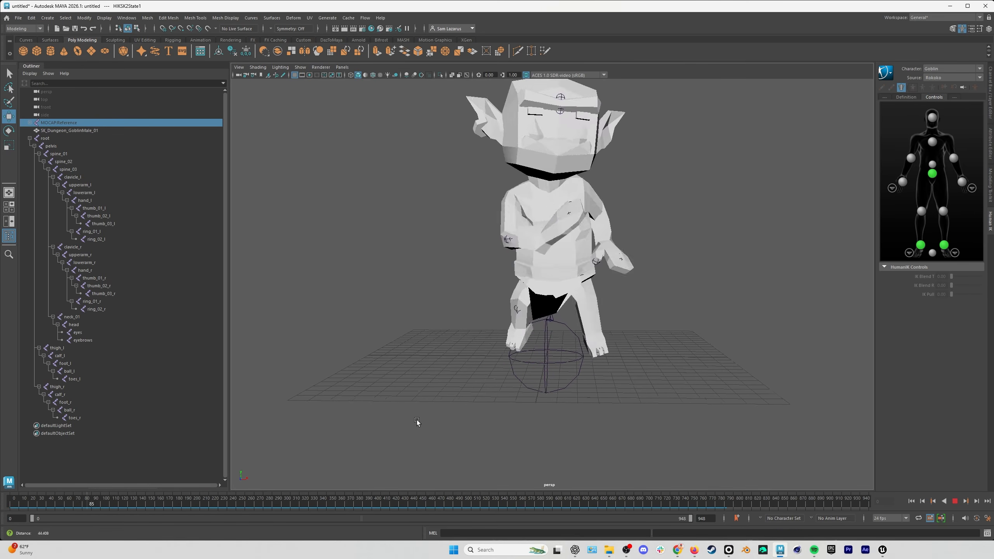
middle_click_drag(517, 355, 513, 388, "alt")
left_click(20, 502)
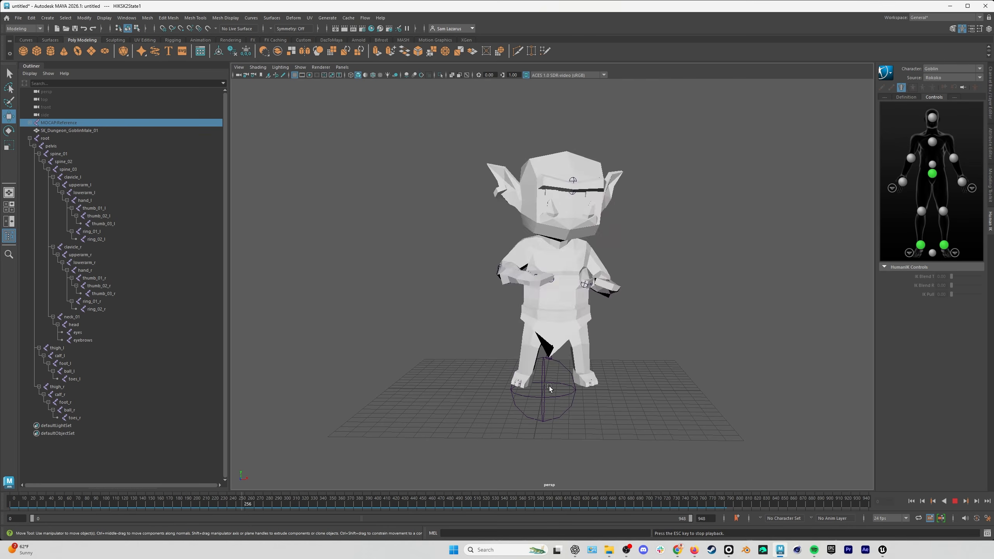
left_click_drag(528, 383, 613, 385, "alt")
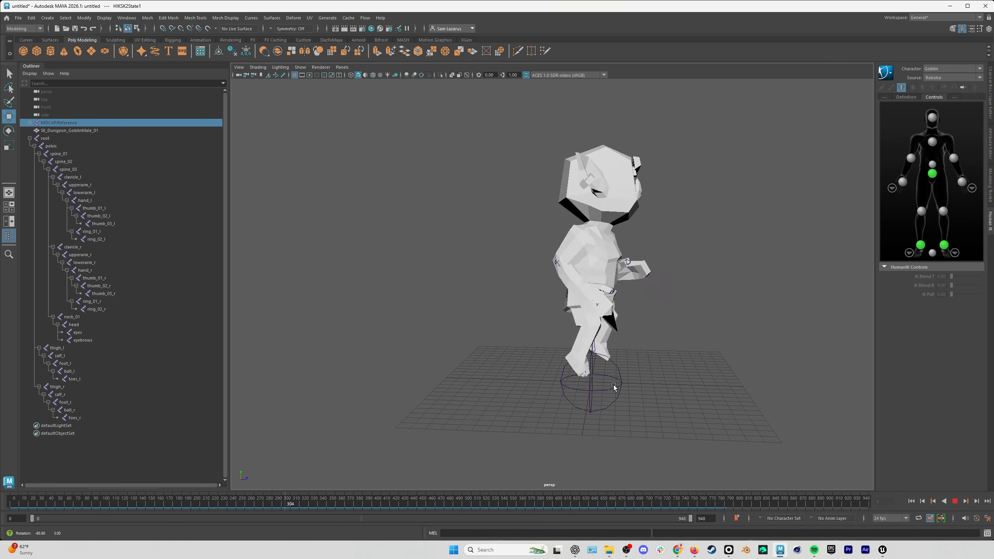
left_click(245, 504)
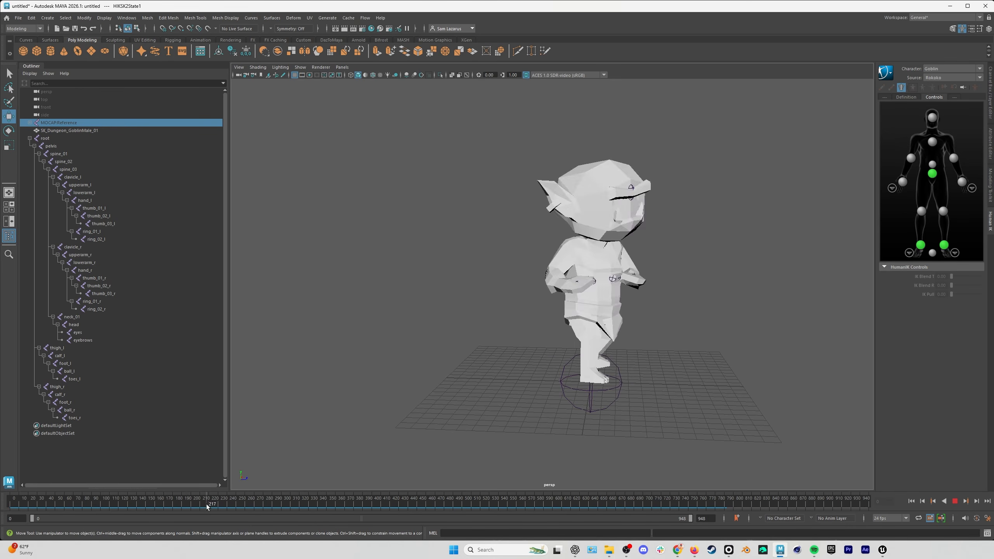
mouse_move(206, 506)
left_mouse_down()
mouse_move(229, 506)
mouse_move(137, 507)
mouse_move(263, 503)
left_mouse_up()
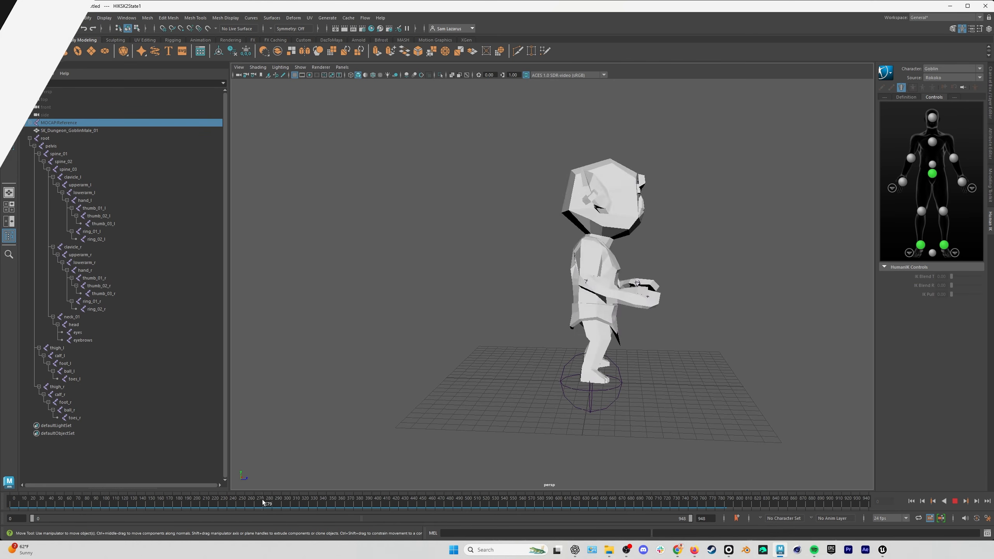